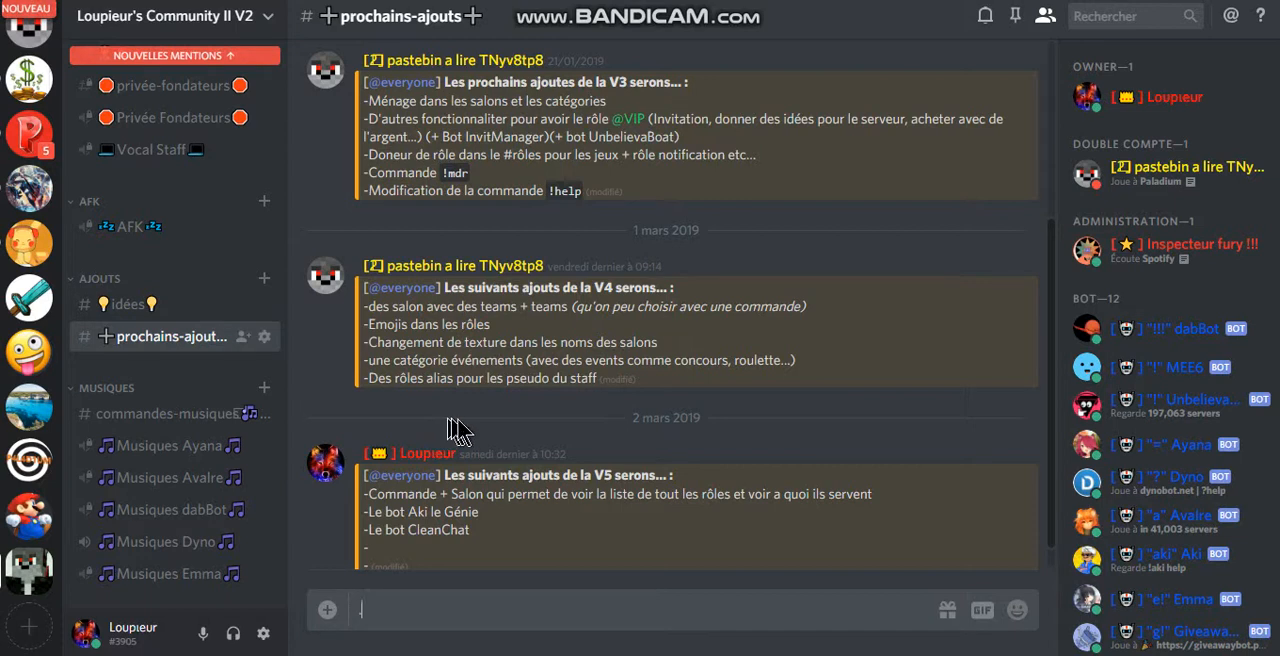
# Step: Create a new server named Tuto with the red smiley face image as its icon
pyautogui.press('BackSpace')
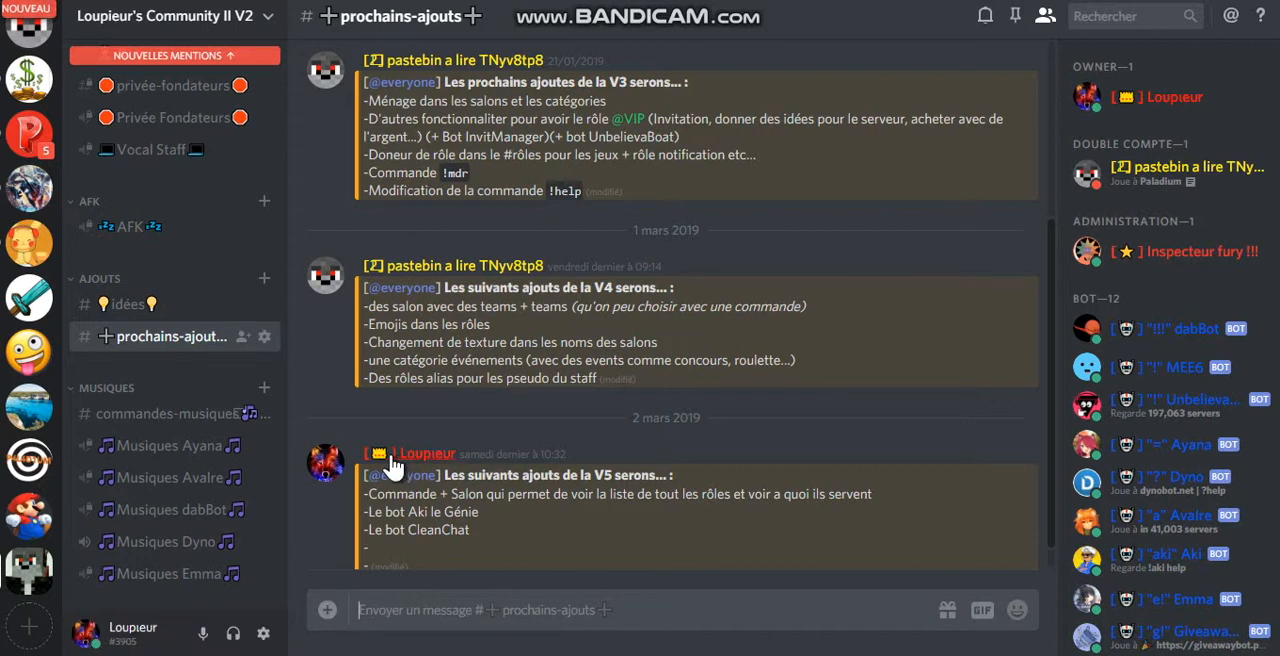
pyautogui.click(37, 624)
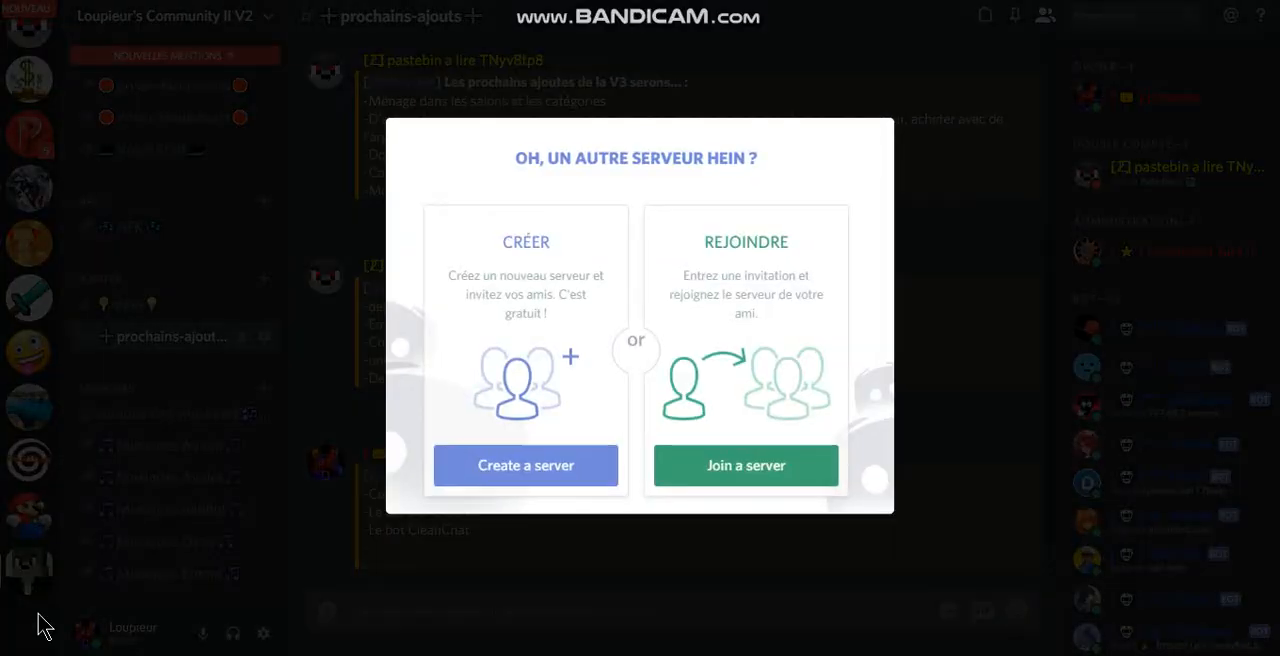
pyautogui.click(553, 490)
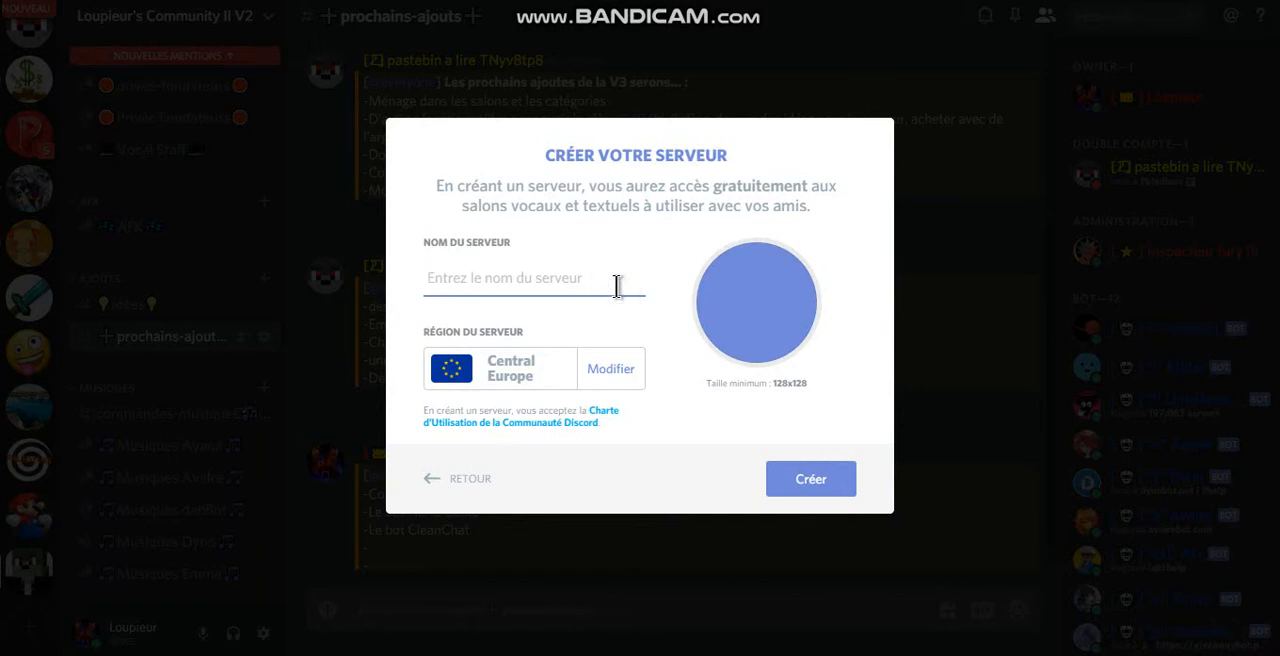
pyautogui.write('T')
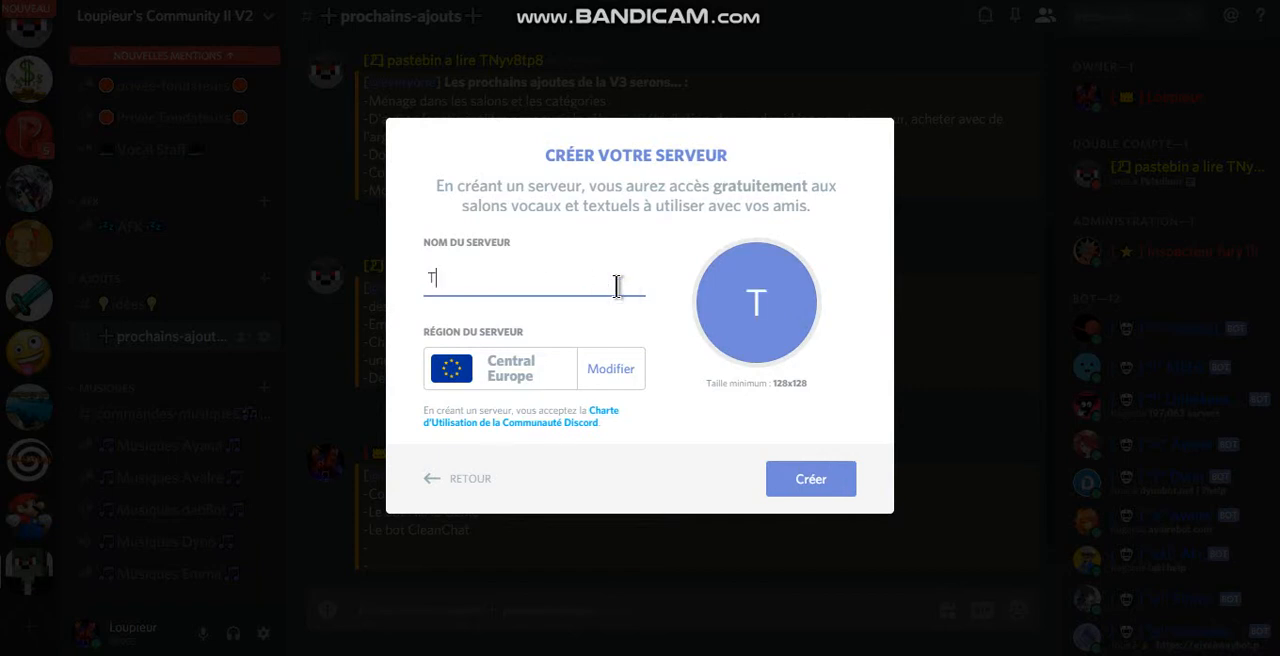
pyautogui.press('BackSpace')
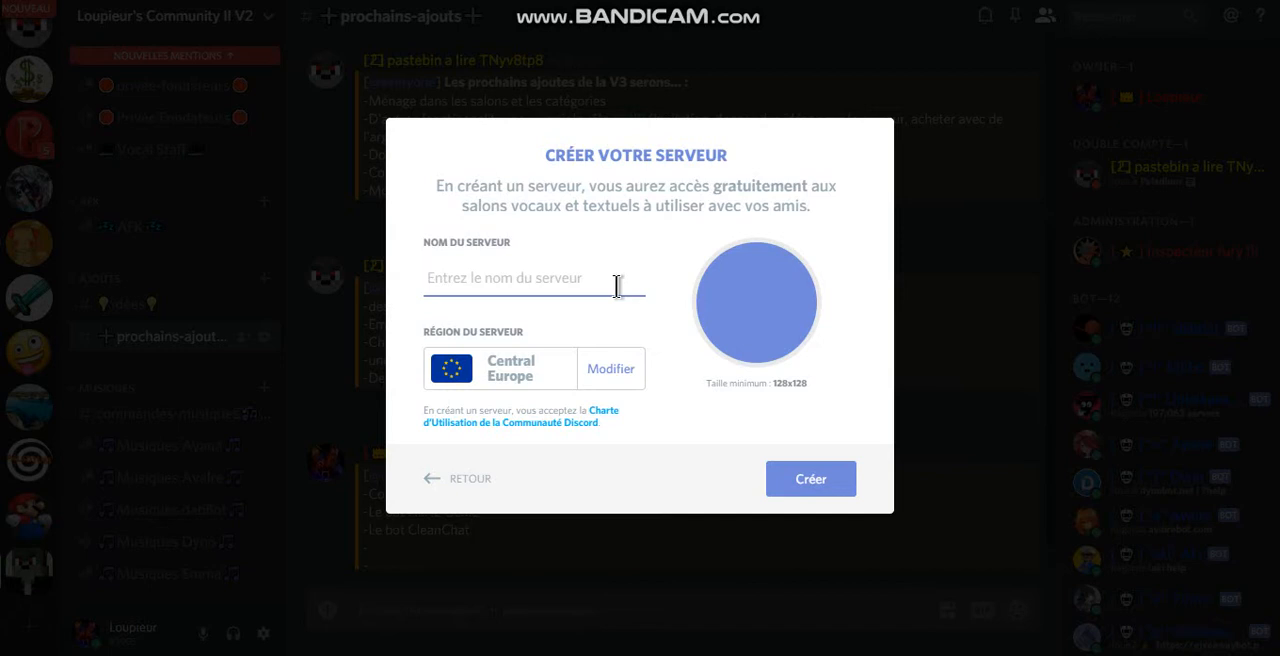
pyautogui.write('V')
pyautogui.press('BackSpace')
pyautogui.write('Tuto')
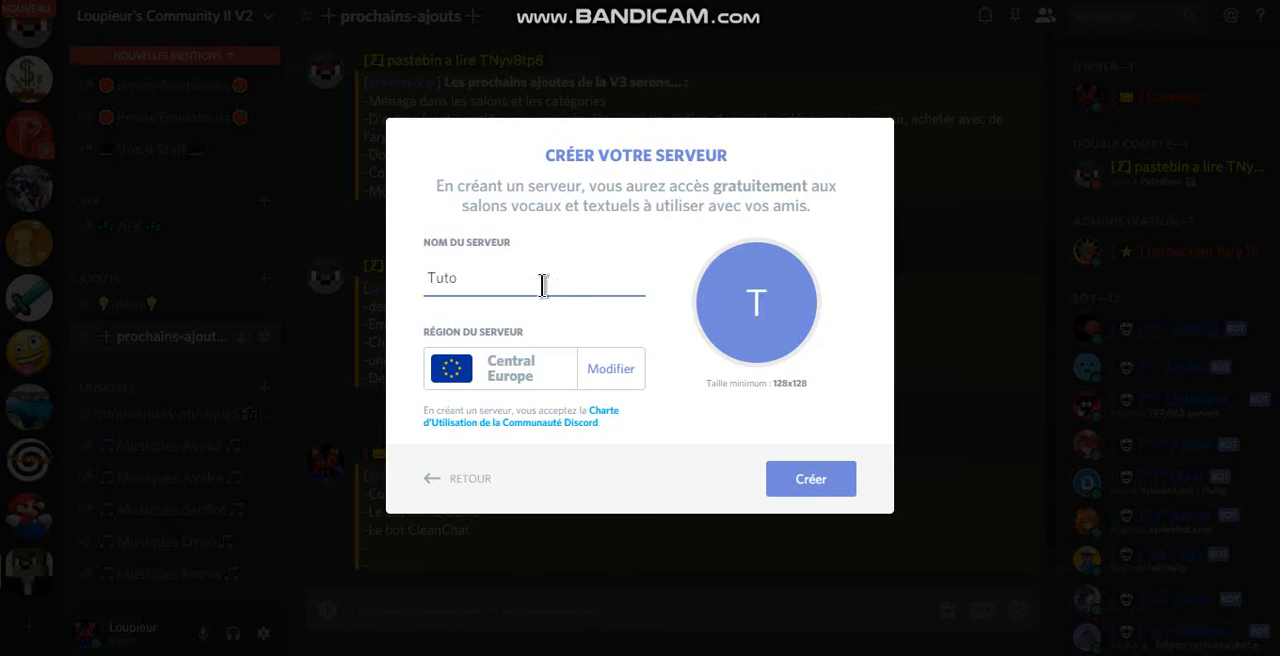
pyautogui.click(753, 325)
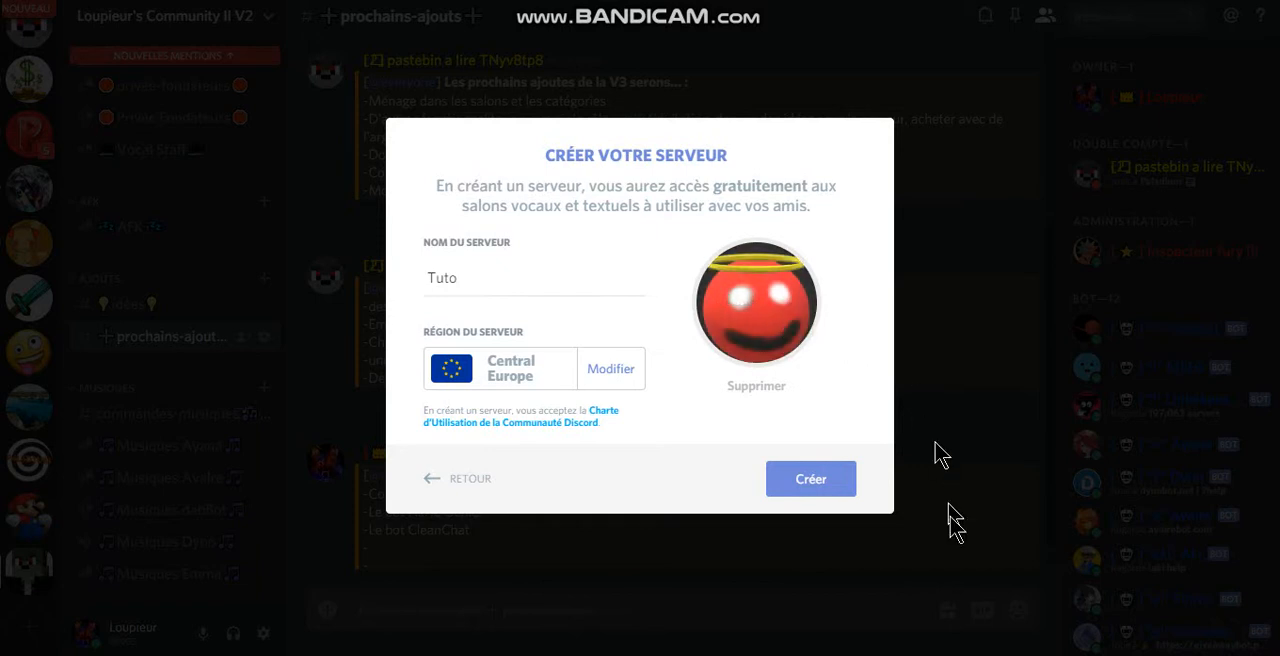
pyautogui.click(793, 497)
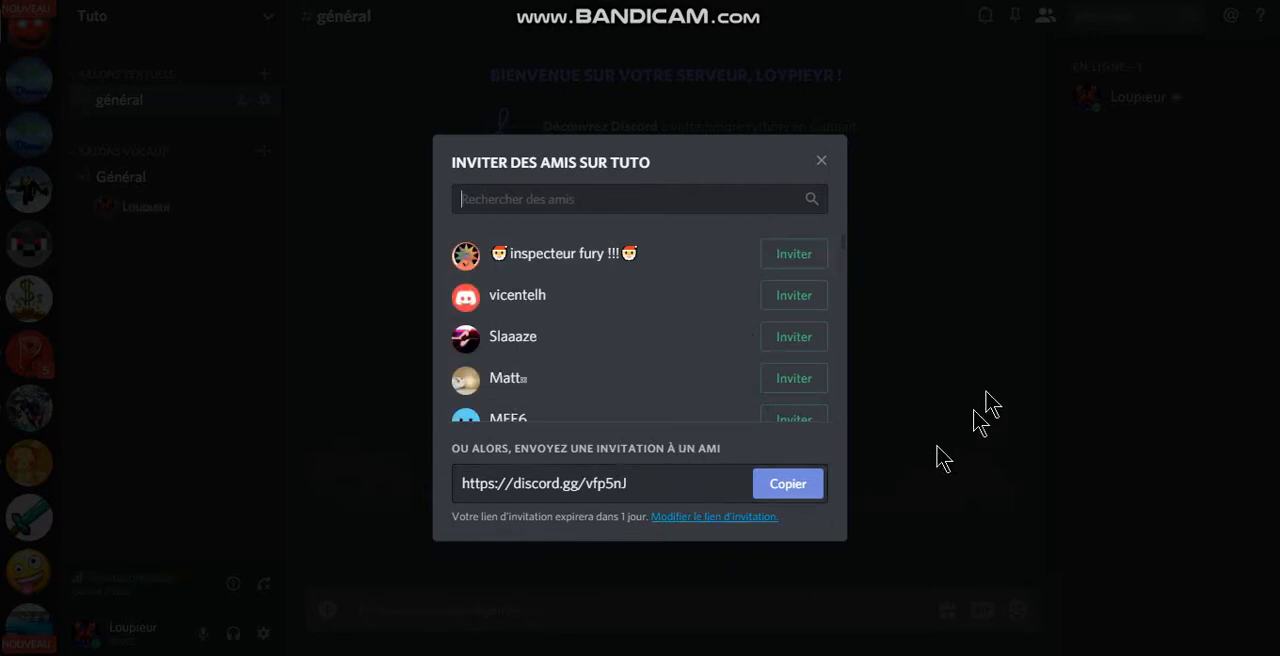
# Step: Dismiss the friend invitation dialog and disconnect from the Général voice channel
pyautogui.click(821, 160)
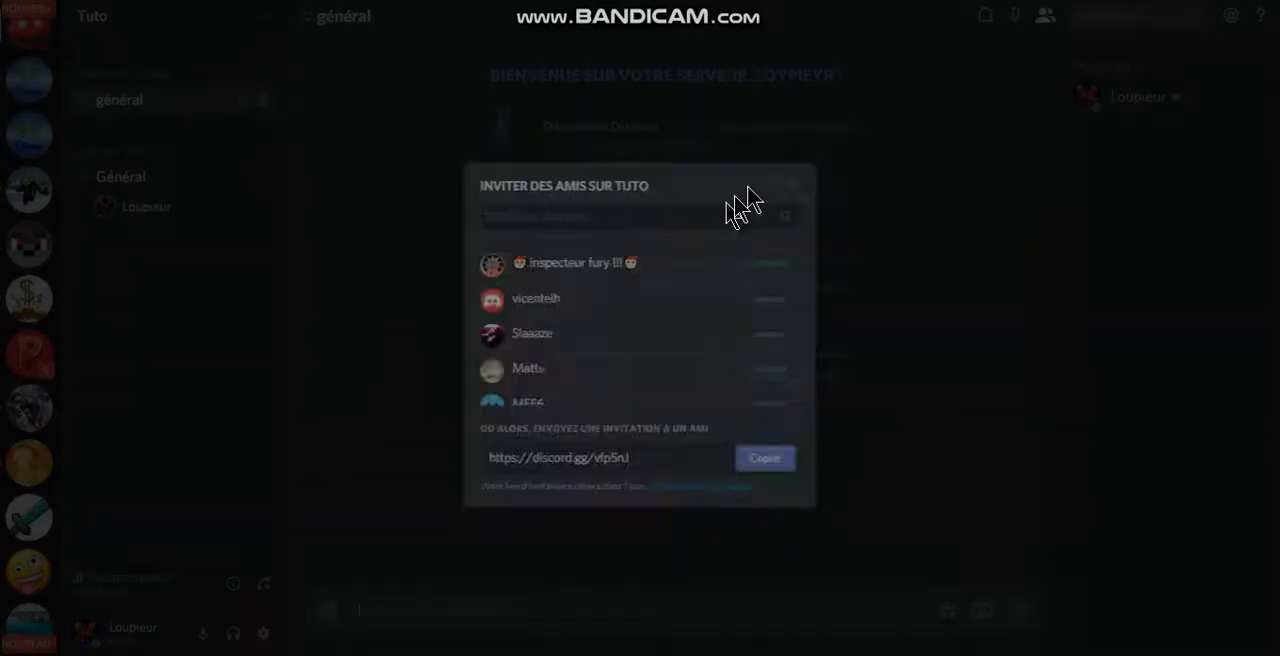
pyautogui.click(263, 583)
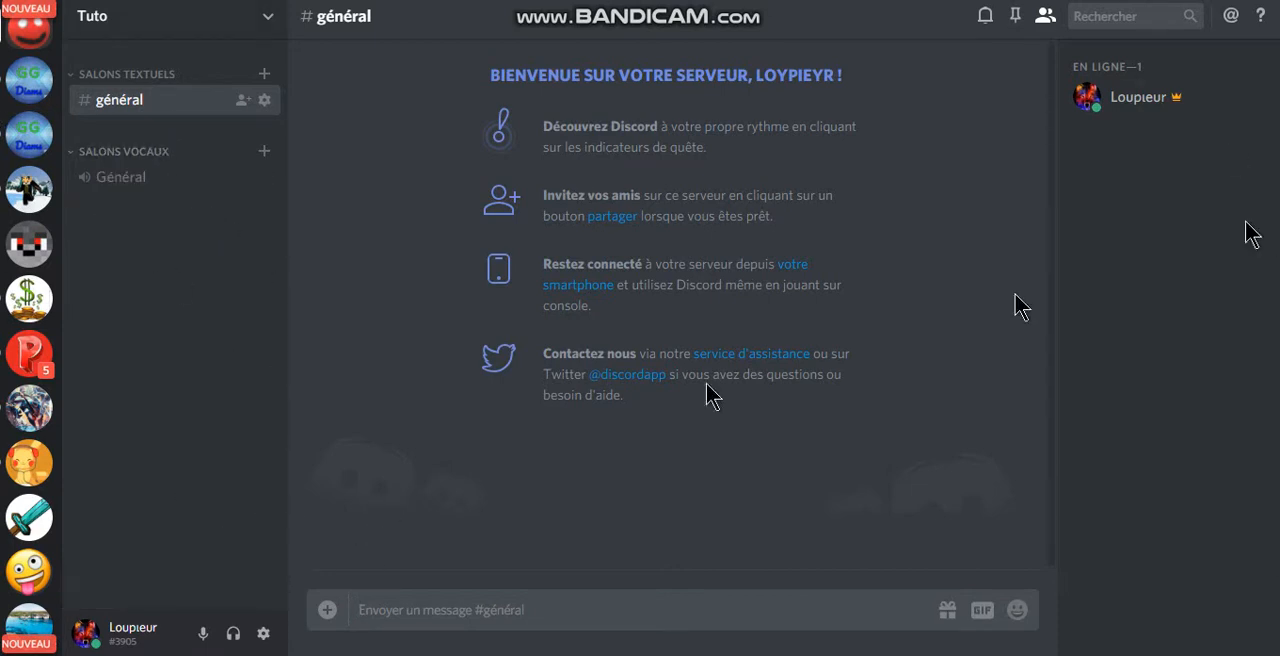
pyautogui.click(1128, 100)
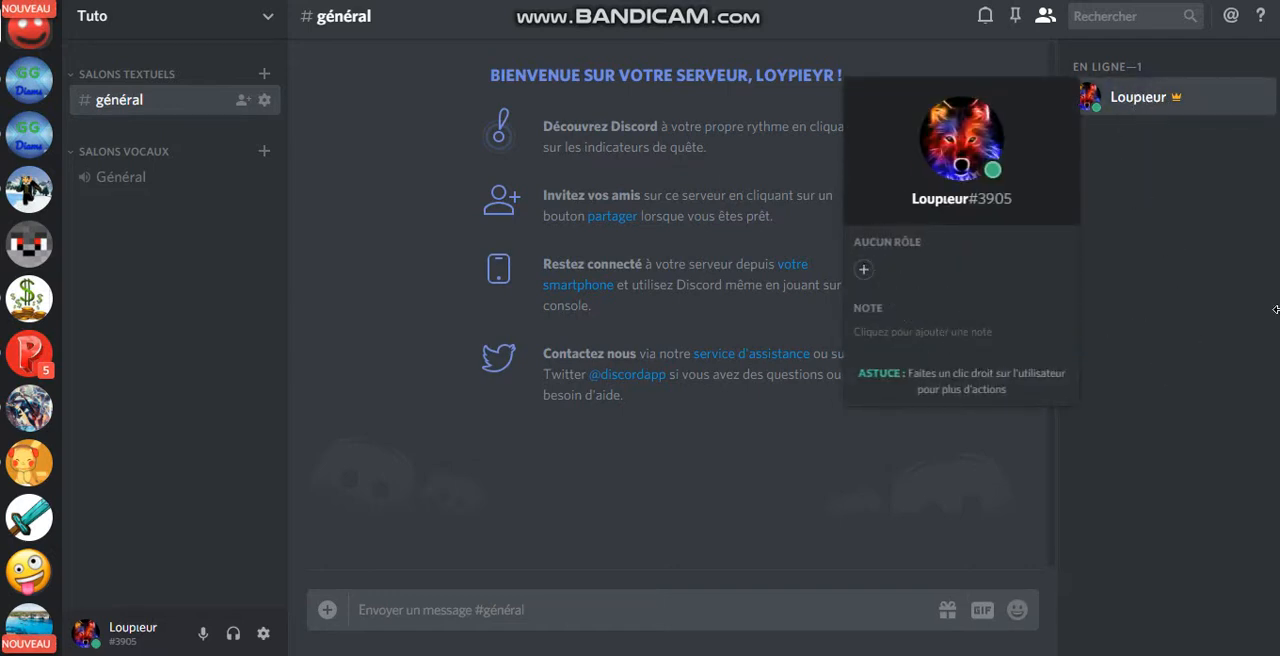
pyautogui.click(1170, 52)
# Step: Add a new role in the Tuto server's settings and name it Owner
pyautogui.click(155, 20)
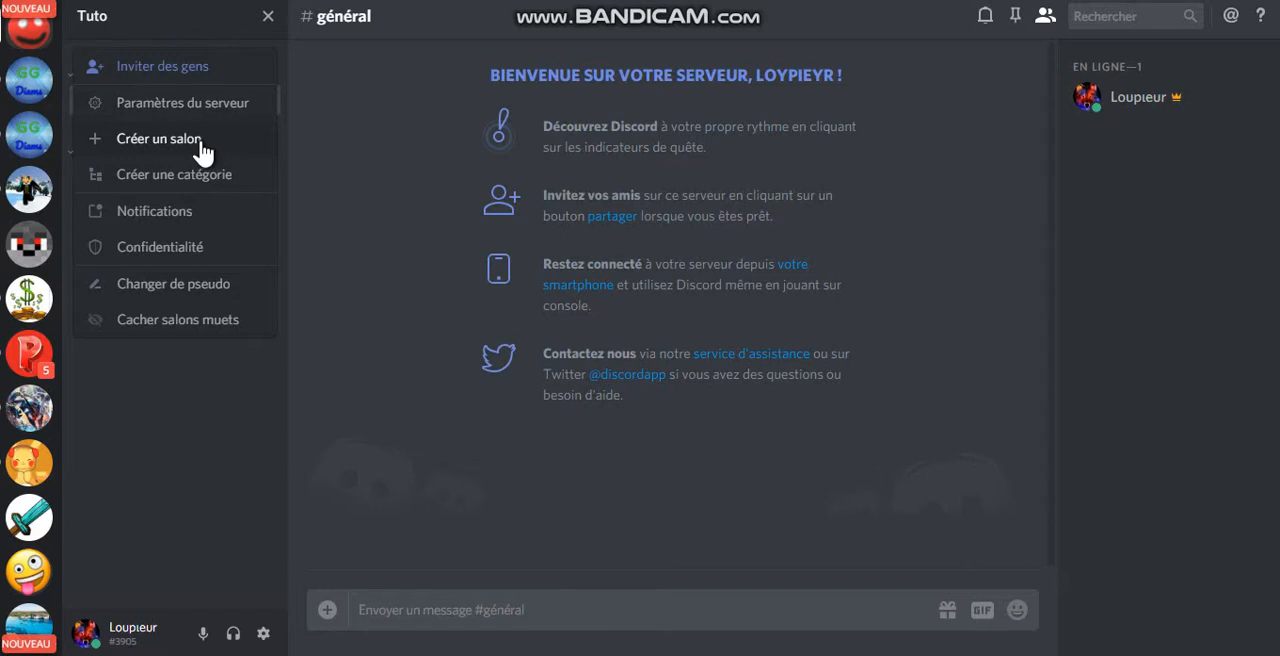
pyautogui.click(187, 104)
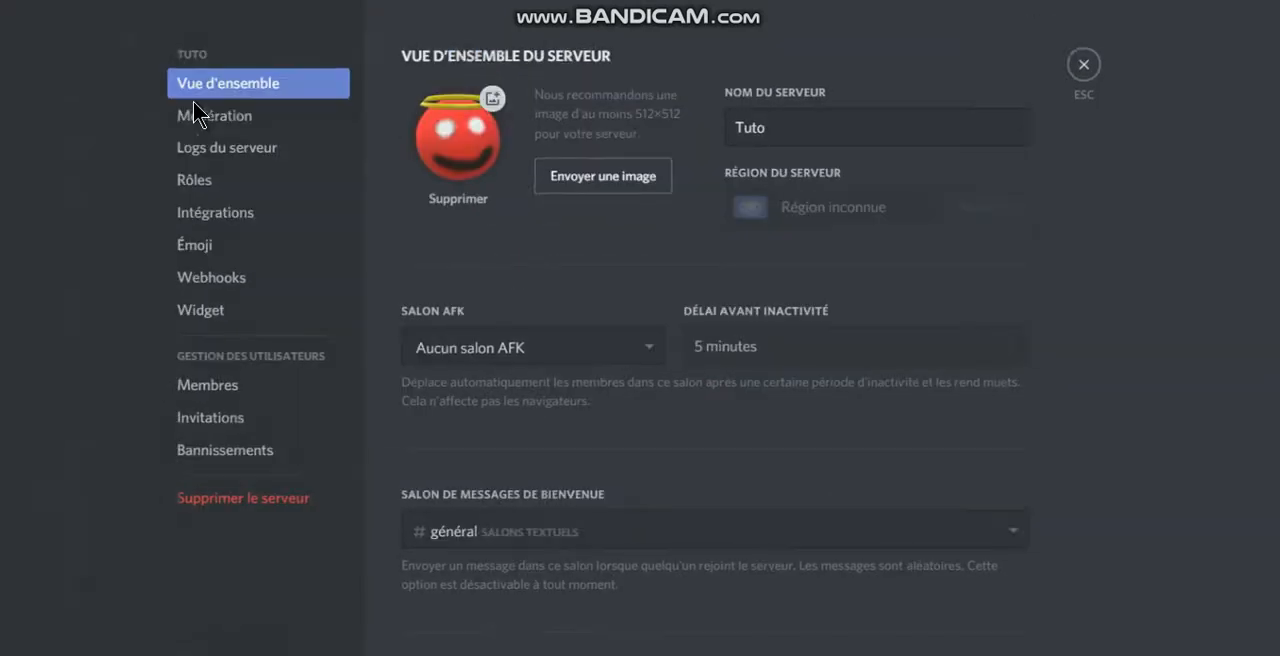
pyautogui.click(218, 186)
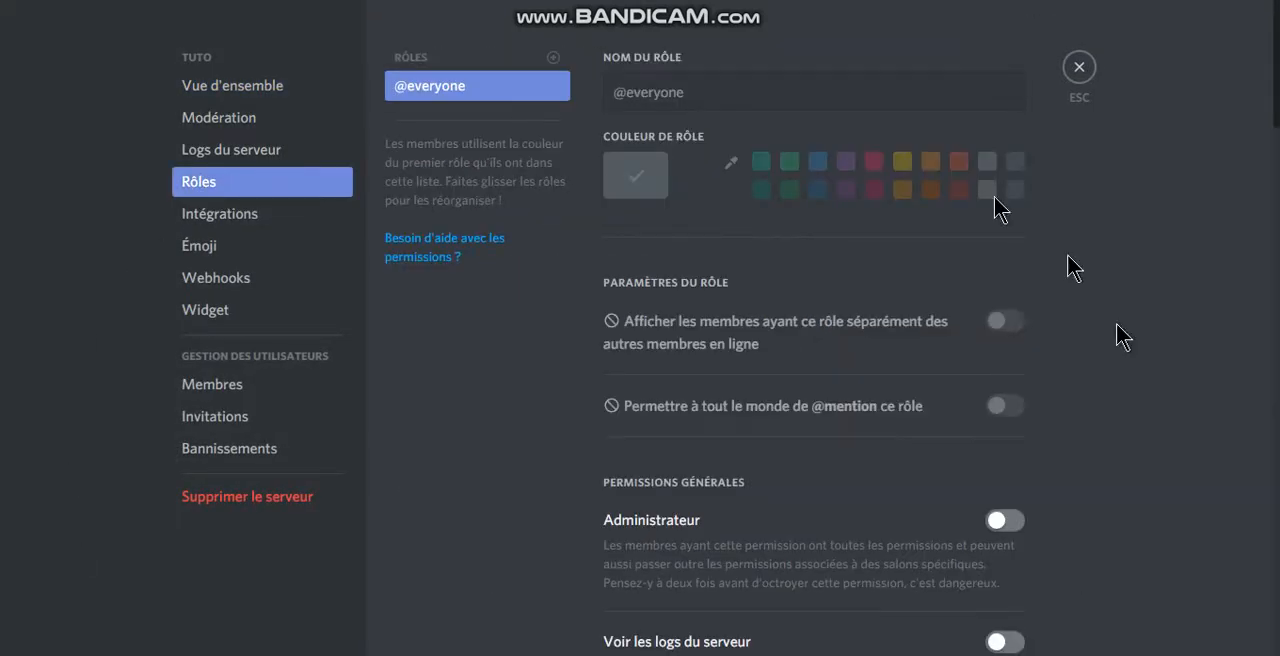
pyautogui.click(553, 57)
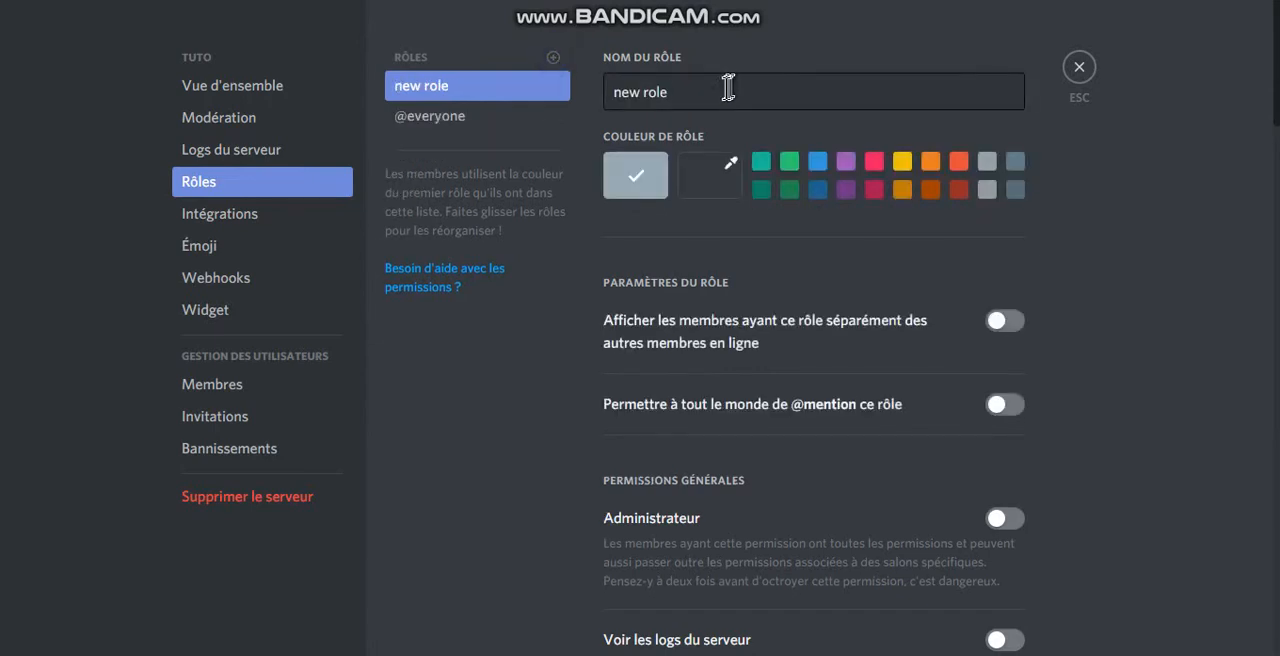
pyautogui.moveTo(728, 88); pyautogui.dragTo(472, 66)
pyautogui.write('Fondateur')
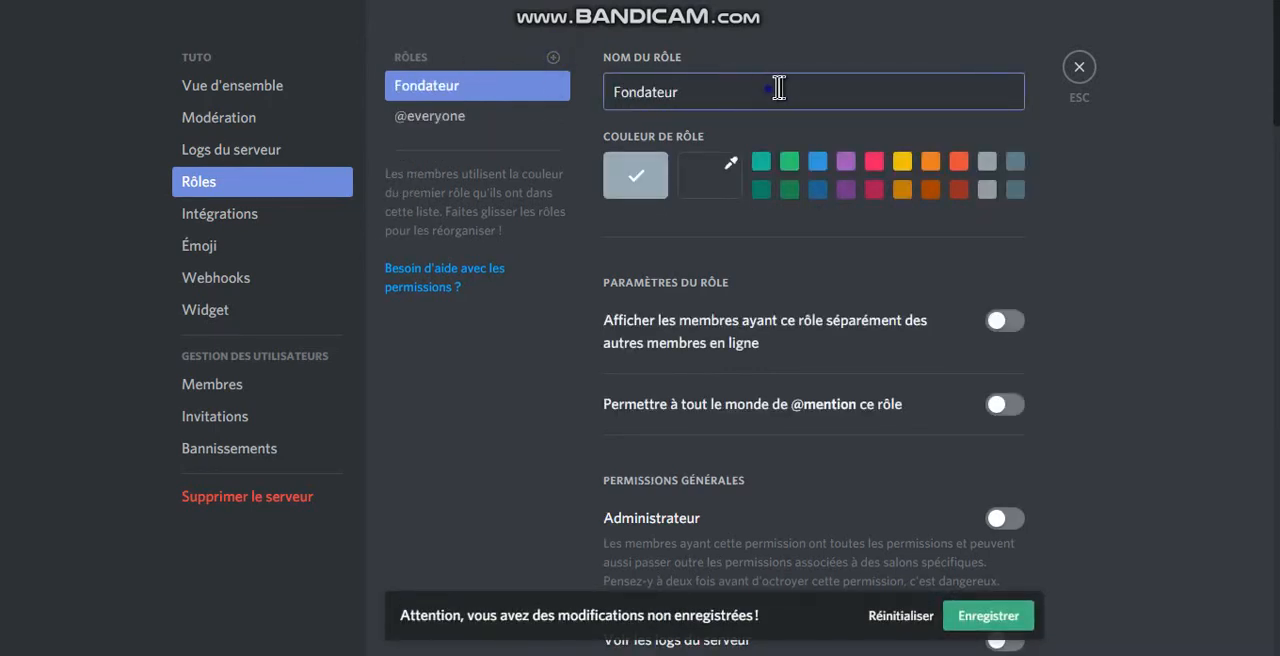
pyautogui.moveTo(777, 88); pyautogui.dragTo(258, 133)
pyautogui.write('OWne')
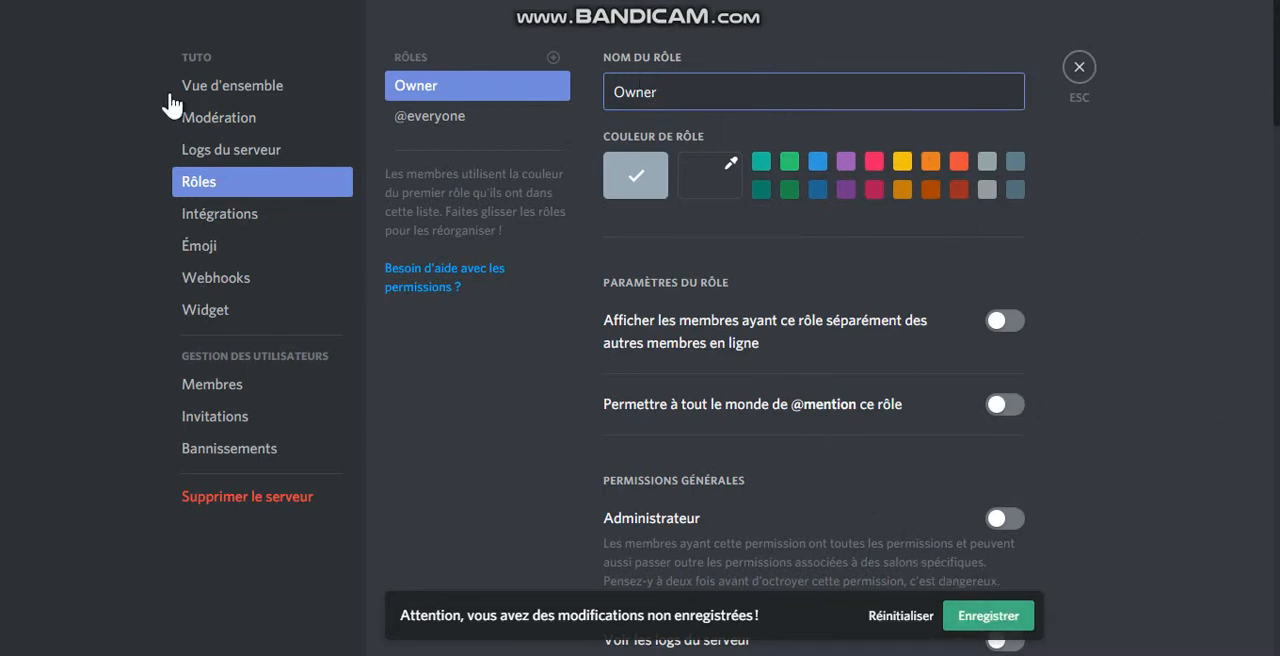
# Step: Colour the Owner role #ff0000, display its members separately and allow everyone to mention it
pyautogui.click(740, 186)
pyautogui.click(786, 245)
pyautogui.moveTo(786, 240); pyautogui.dragTo(821, 208)
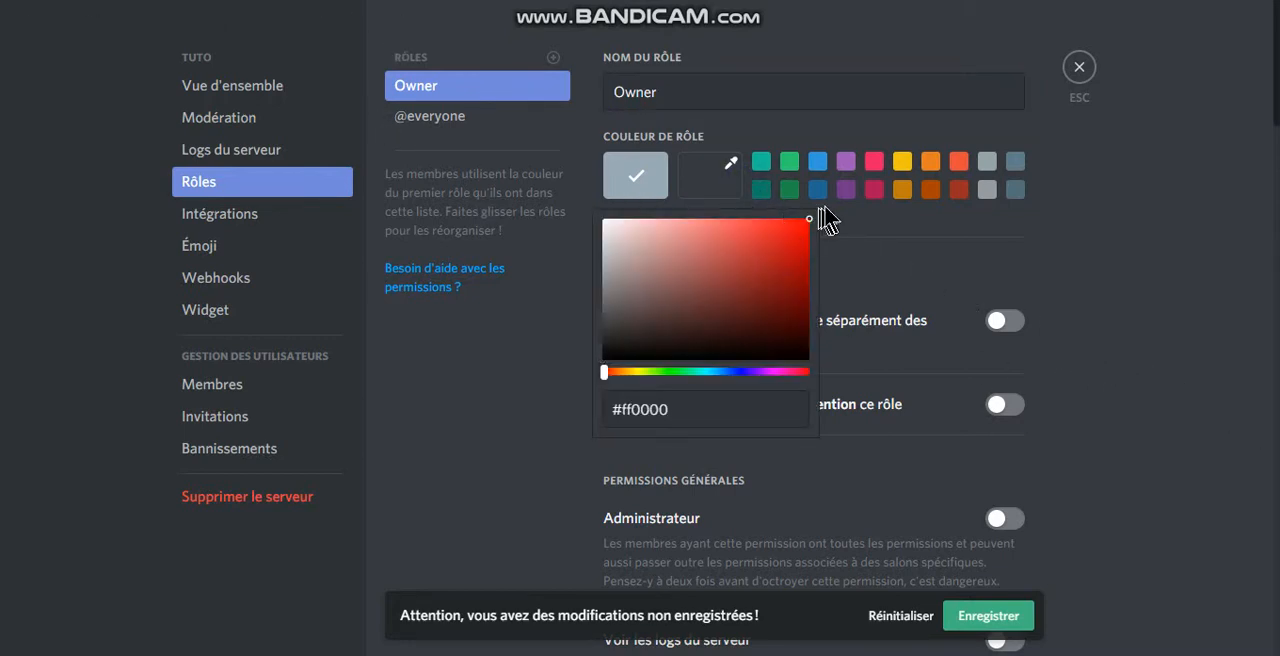
pyautogui.click(837, 208)
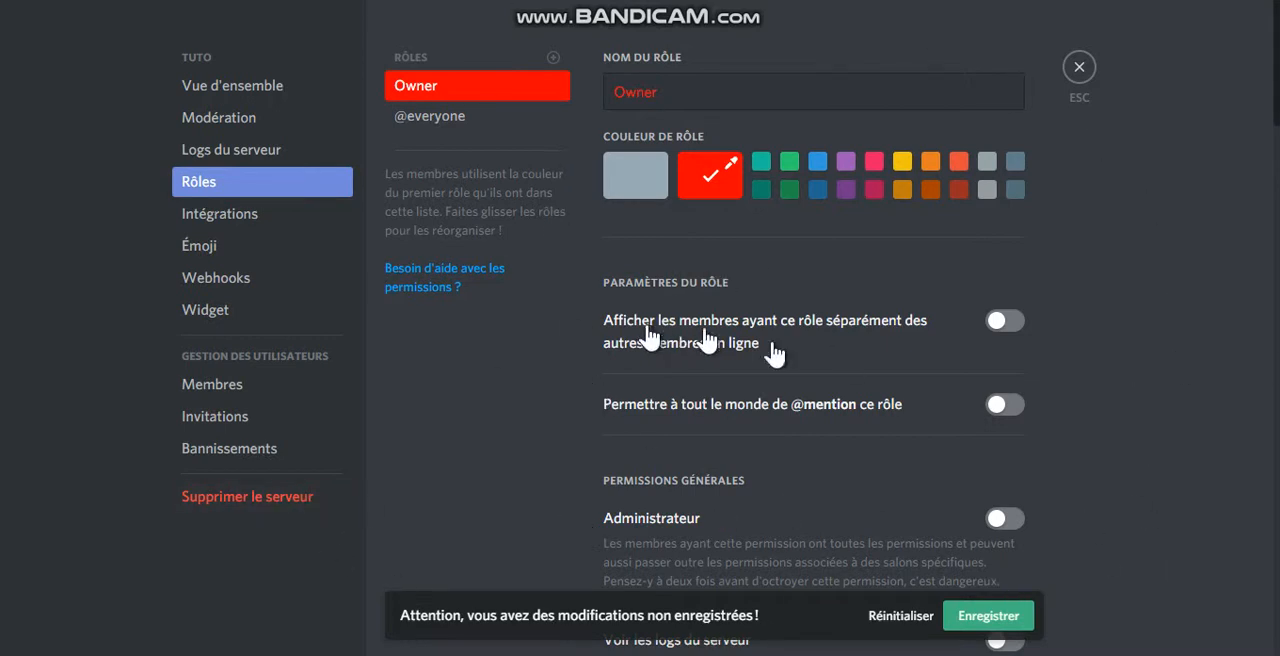
pyautogui.click(1004, 322)
pyautogui.click(1004, 405)
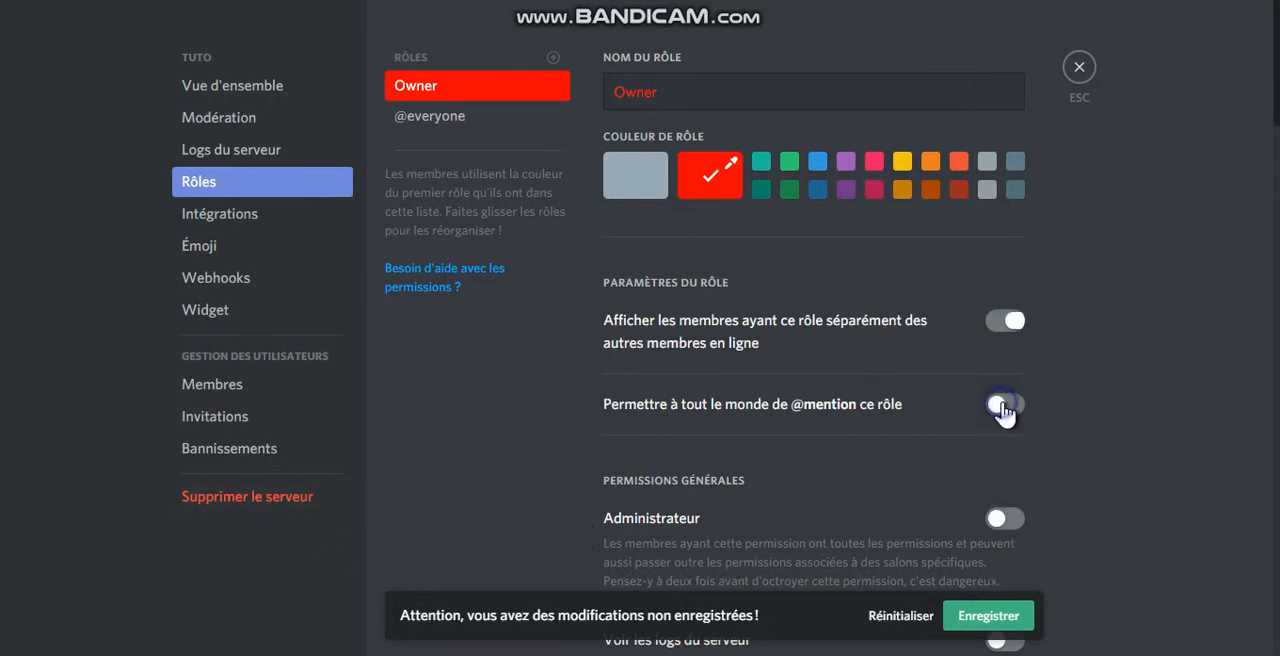
# Step: Grant the Owner role its permissions, including Administrateur, Voir les logs du serveur, Gérer le serveur and Gérer les rôles, and save the changes
pyautogui.scroll(-2, 1022, 380)
pyautogui.click(1005, 335)
pyautogui.click(1006, 455)
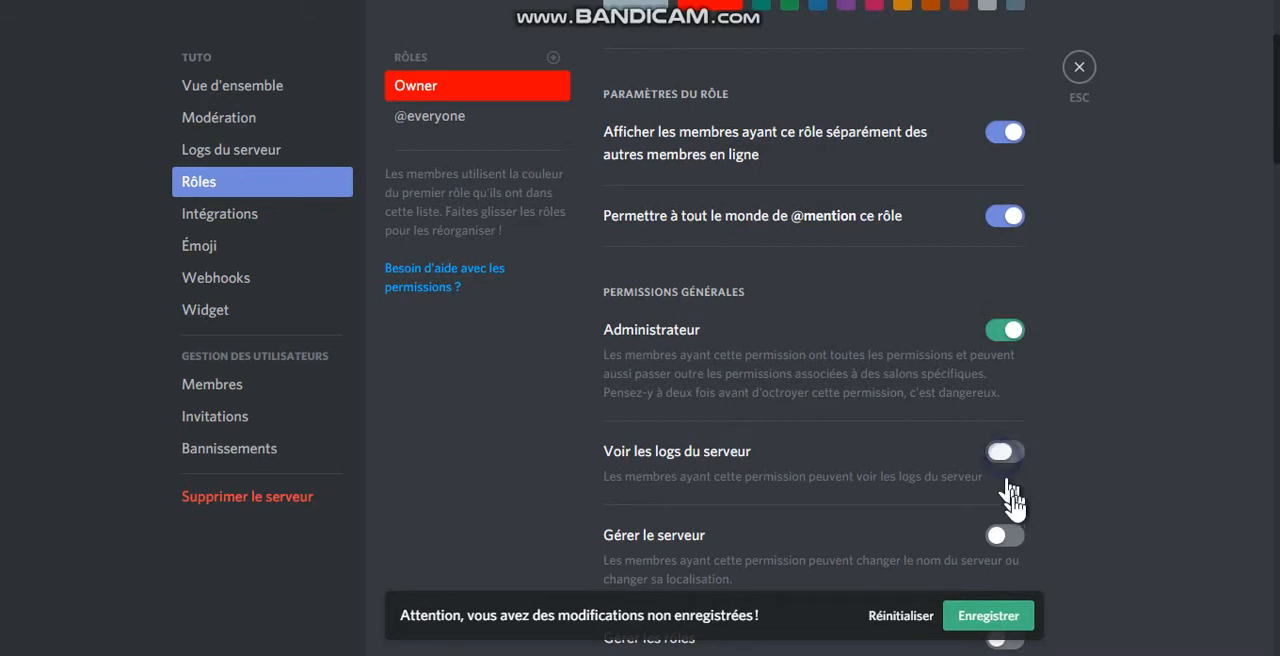
pyautogui.click(1005, 535)
pyautogui.scroll(-4, 1006, 400)
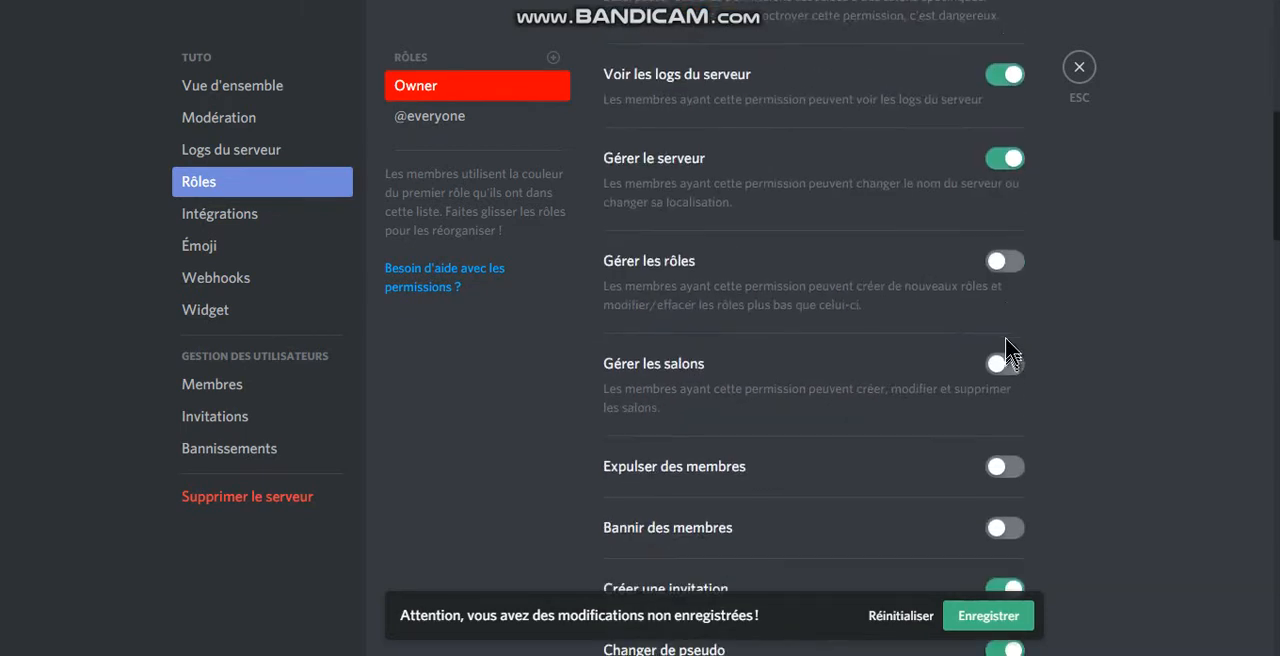
pyautogui.click(1007, 270)
pyautogui.scroll(-10, 1040, 430)
pyautogui.scroll(3, 1086, 448)
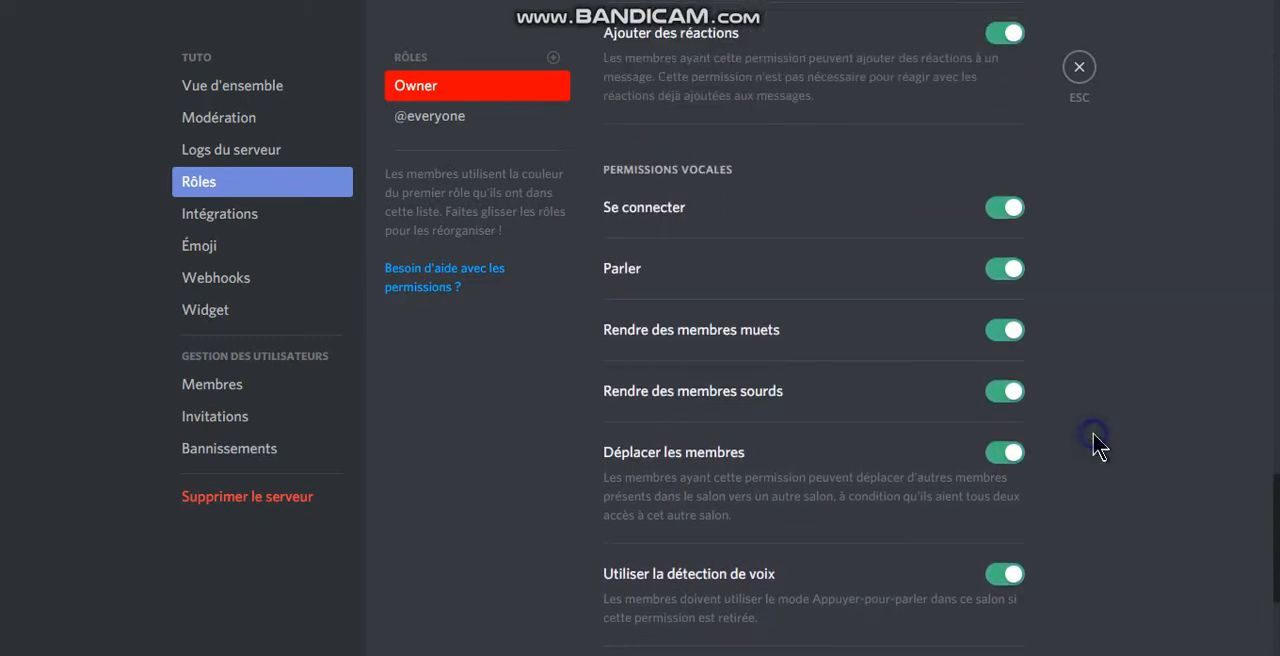
pyautogui.scroll(3, 1075, 320)
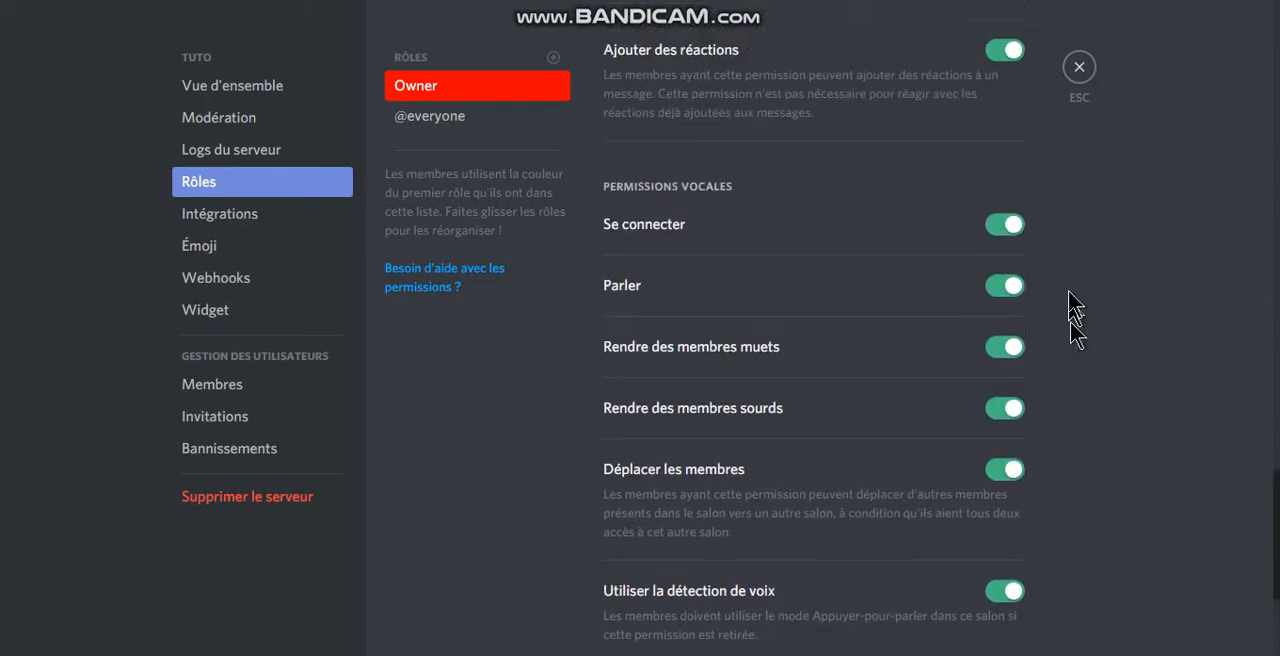
# Step: Add a second role and name it Administrateur
pyautogui.click(553, 57)
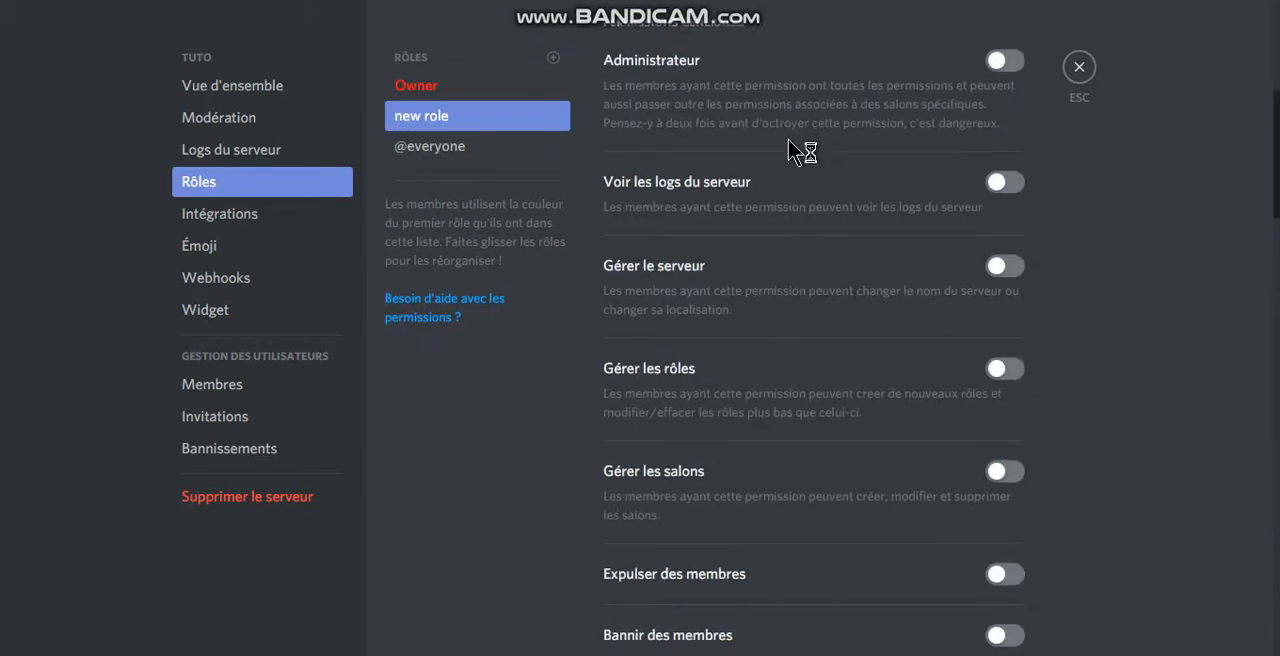
pyautogui.scroll(4, 788, 139)
pyautogui.moveTo(814, 97); pyautogui.dragTo(404, 41)
pyautogui.write('Ad')
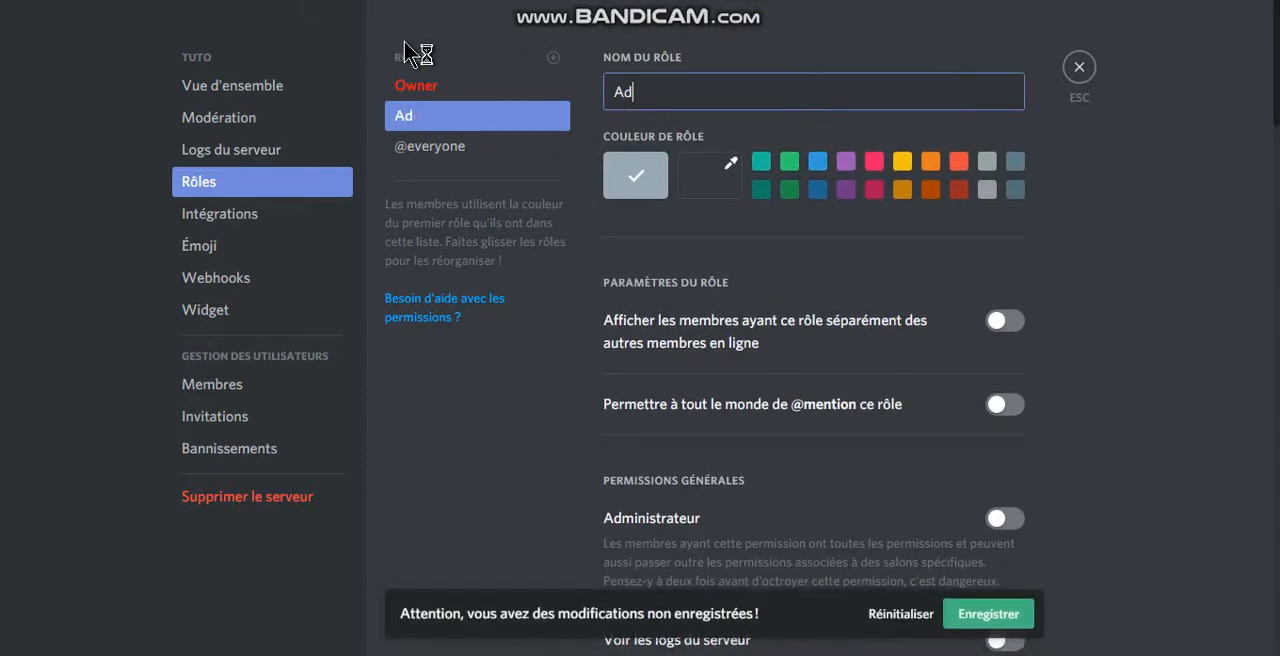
pyautogui.write('min')
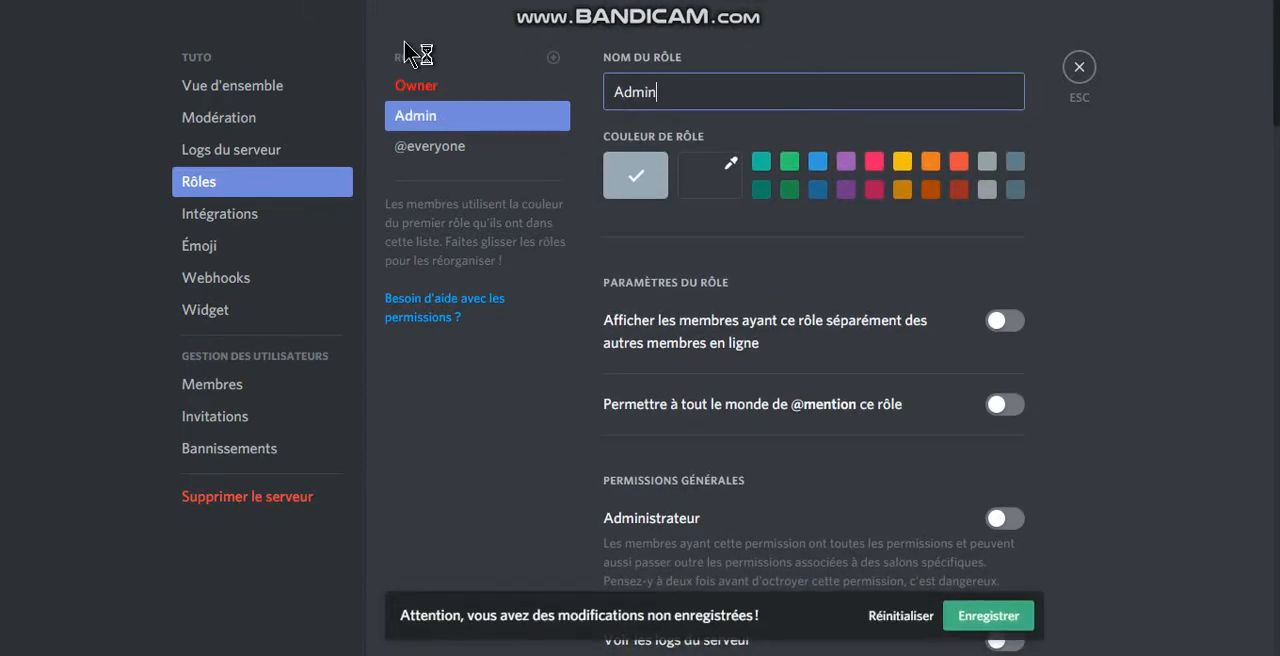
pyautogui.write('istrateur')
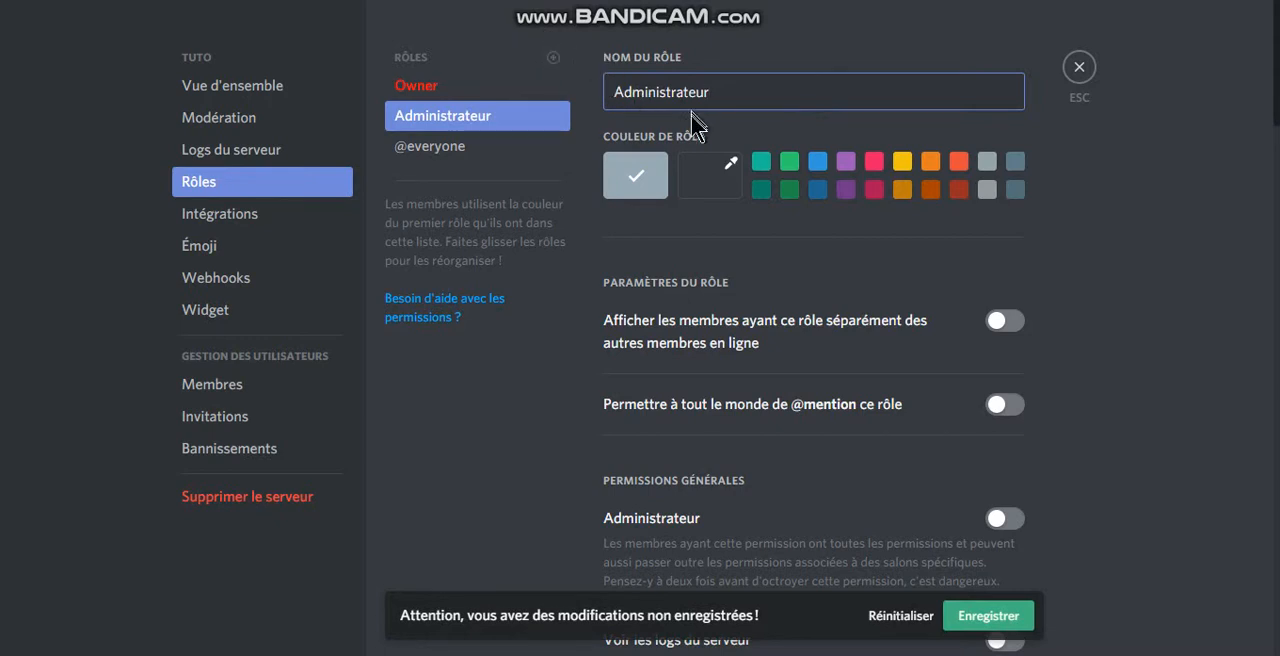
# Step: Give the Administrateur role the custom light red colour #ec3333 and save the changes
pyautogui.click(728, 186)
pyautogui.click(740, 226)
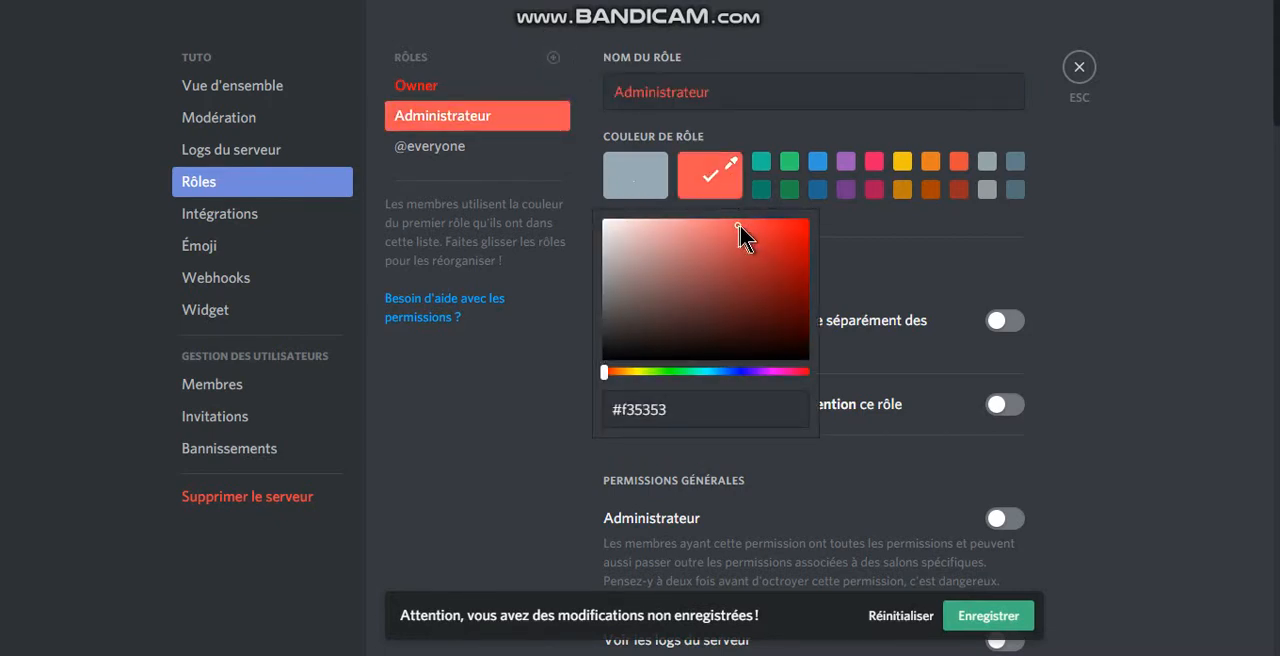
pyautogui.click(740, 226)
pyautogui.click(764, 229)
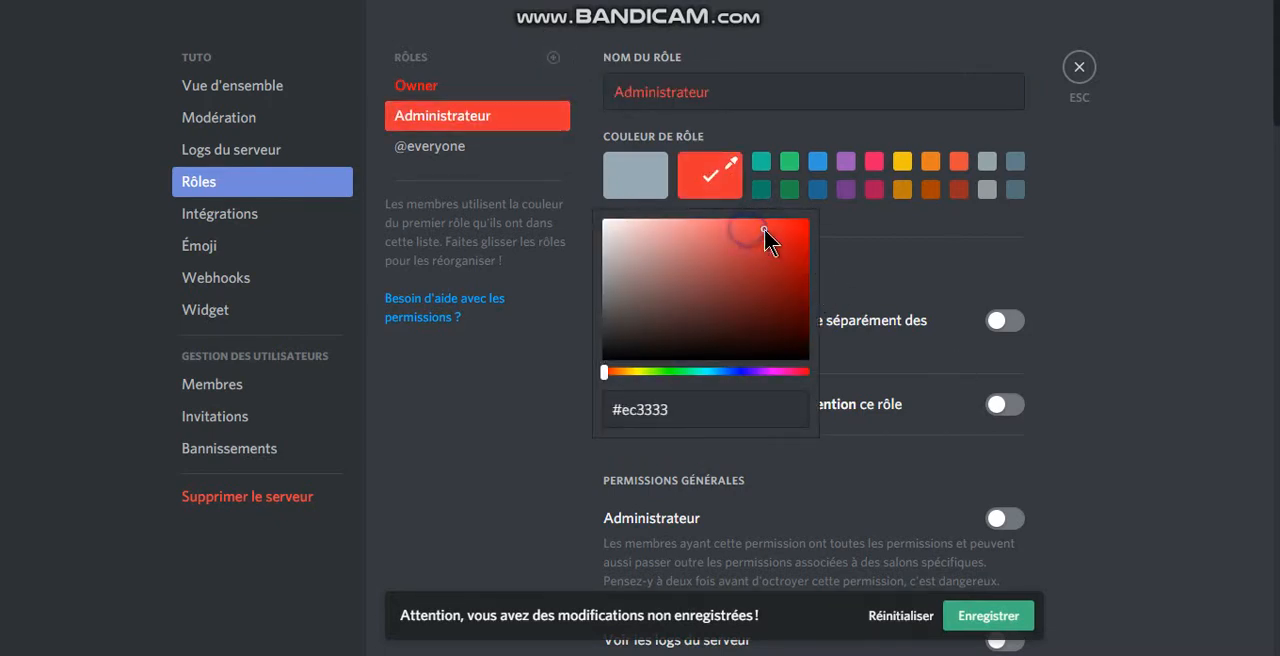
pyautogui.click(993, 616)
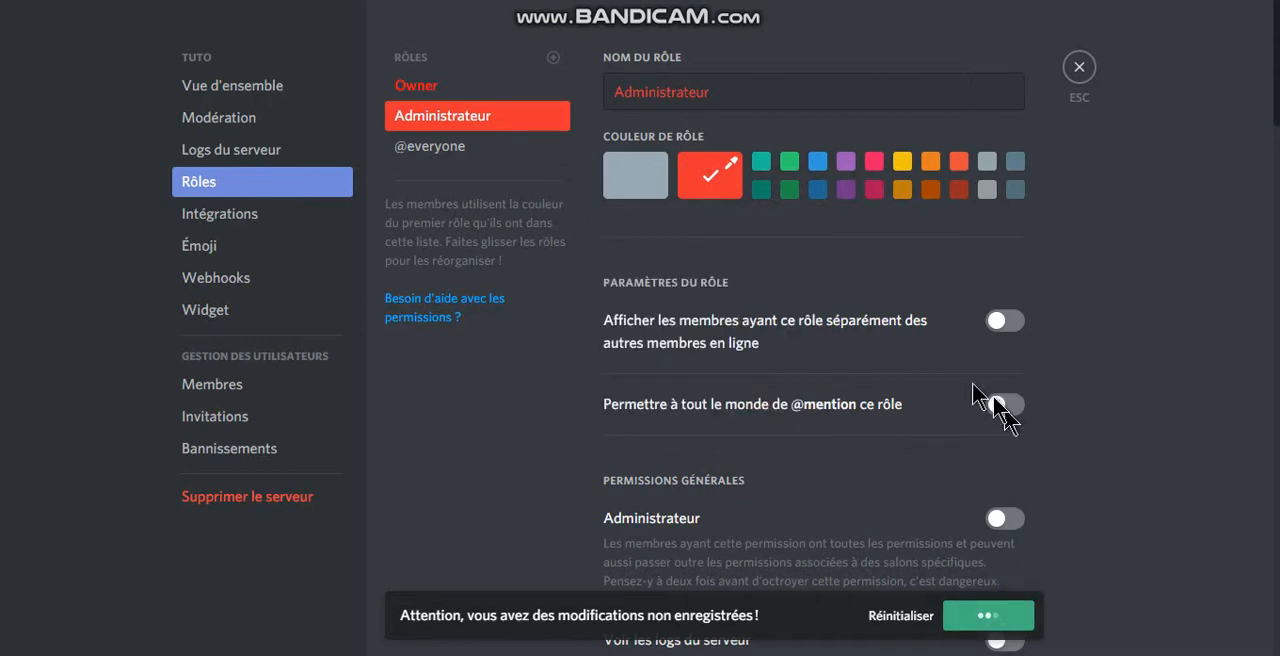
# Step: Add a third role and name it Modération
pyautogui.click(553, 57)
pyautogui.tripleClick(760, 91)
pyautogui.write('Mod')
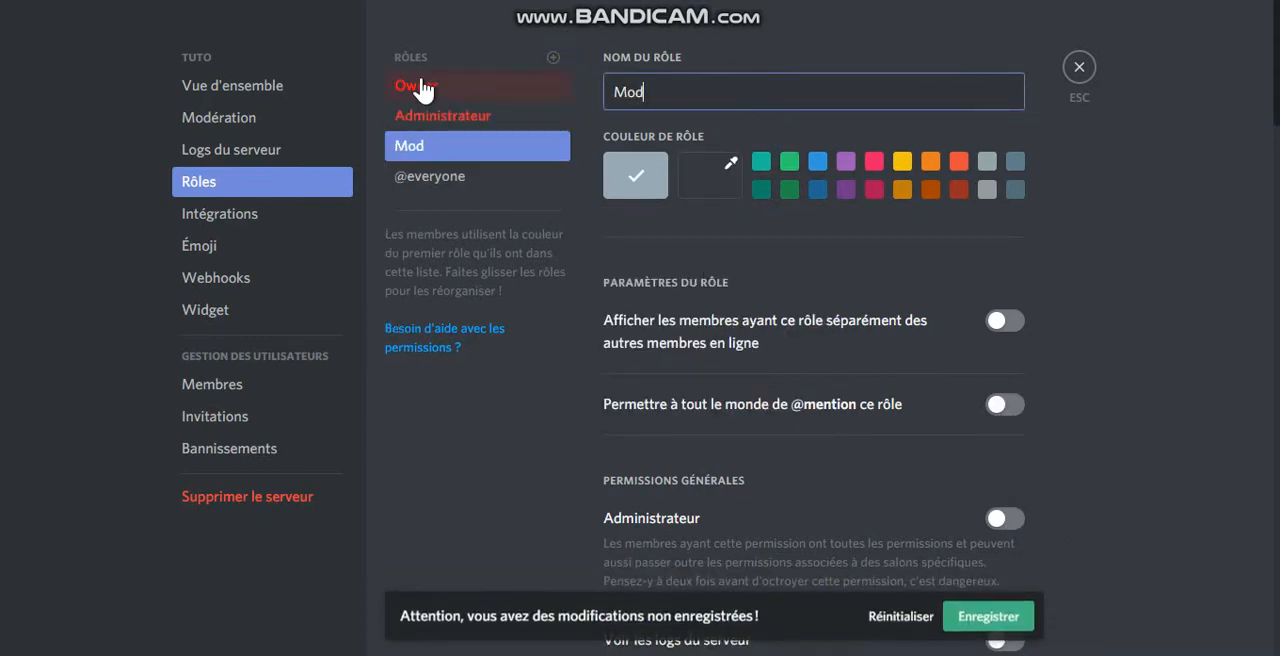
pyautogui.write('ération')
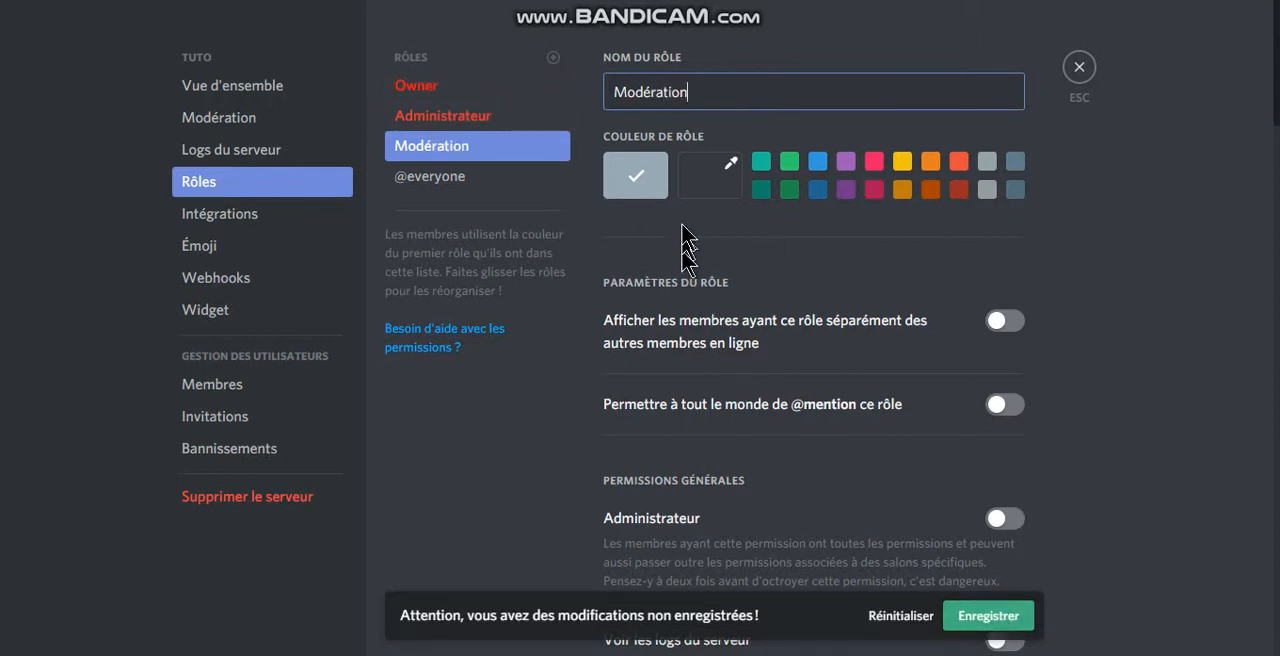
# Step: Give the Modération role the custom yellow colour #e2d800
pyautogui.click(709, 182)
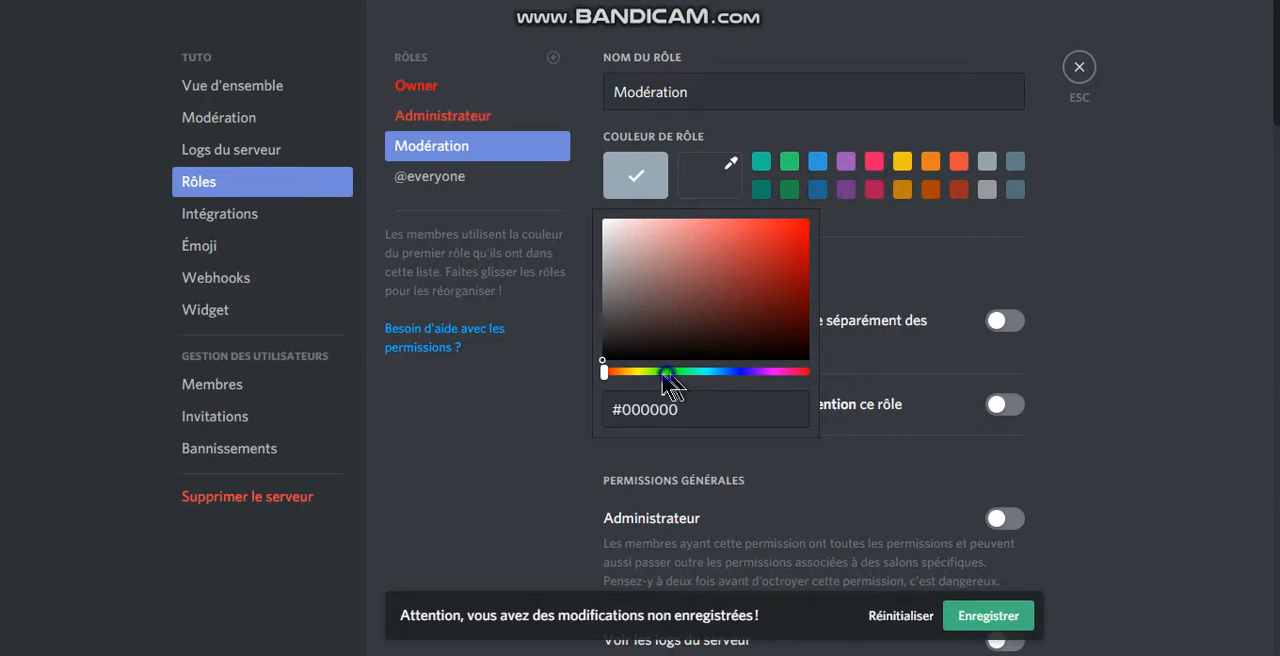
pyautogui.moveTo(665, 373); pyautogui.dragTo(633, 371)
pyautogui.moveTo(757, 277); pyautogui.dragTo(810, 234)
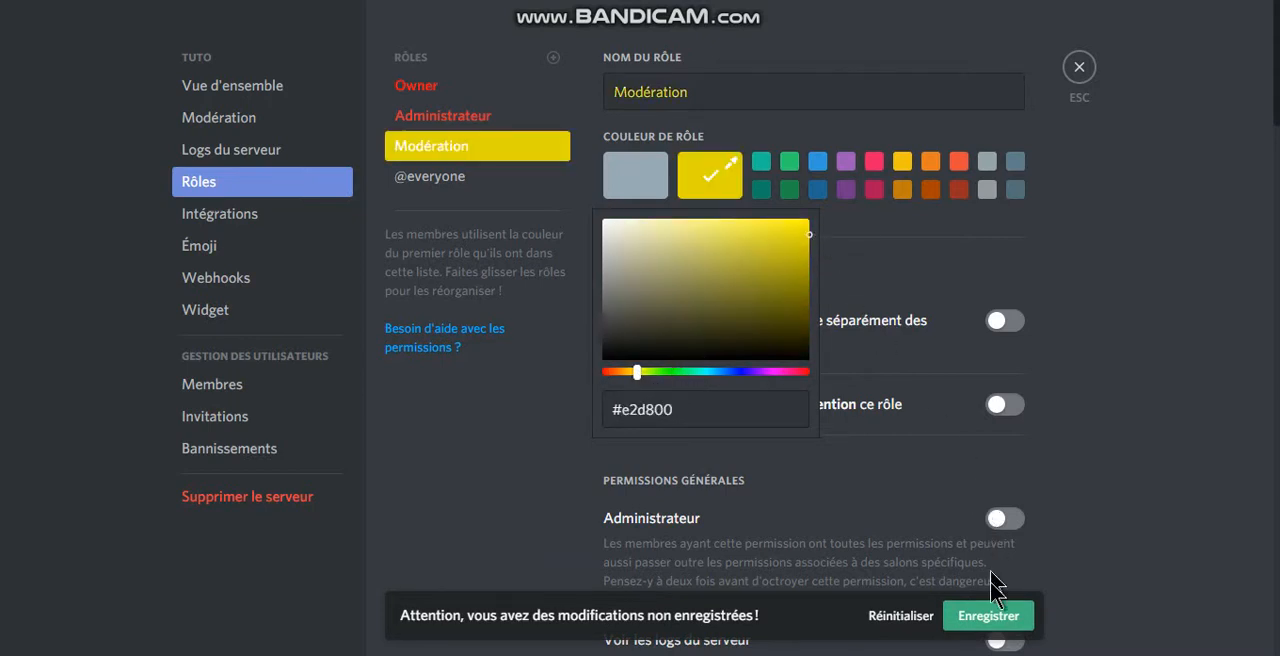
# Step: Save the Modération role's changes and add a fourth role named Membre
pyautogui.click(1000, 614)
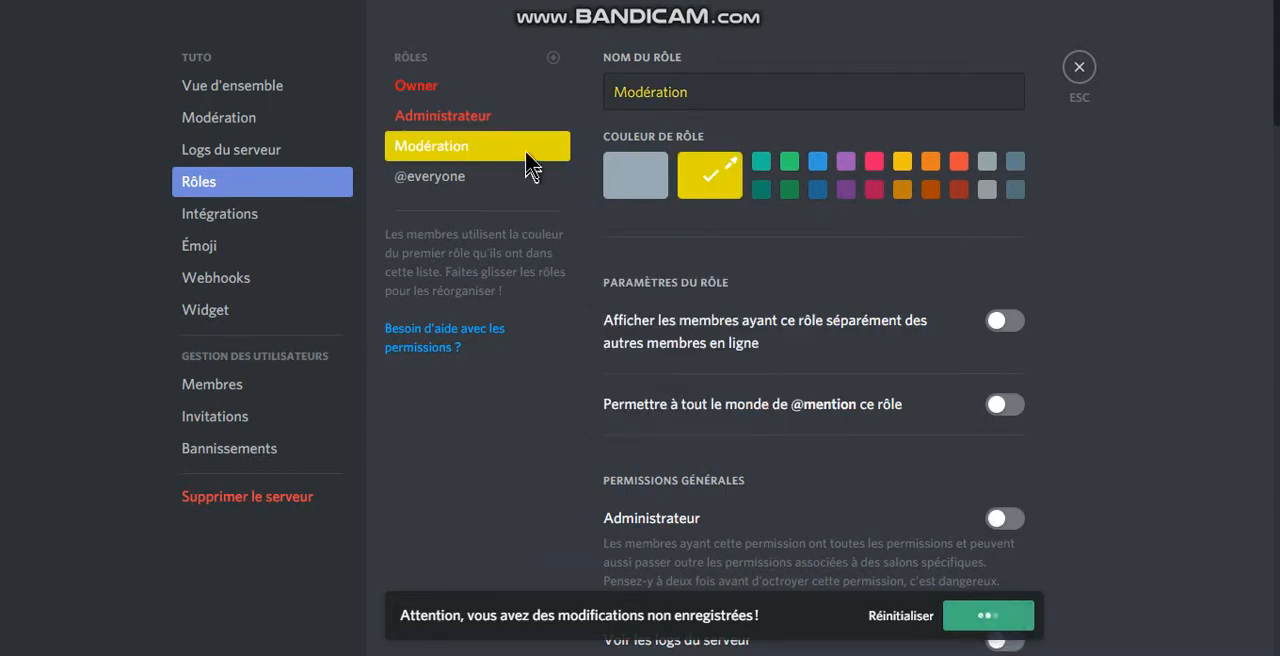
pyautogui.click(557, 62)
pyautogui.write('M')
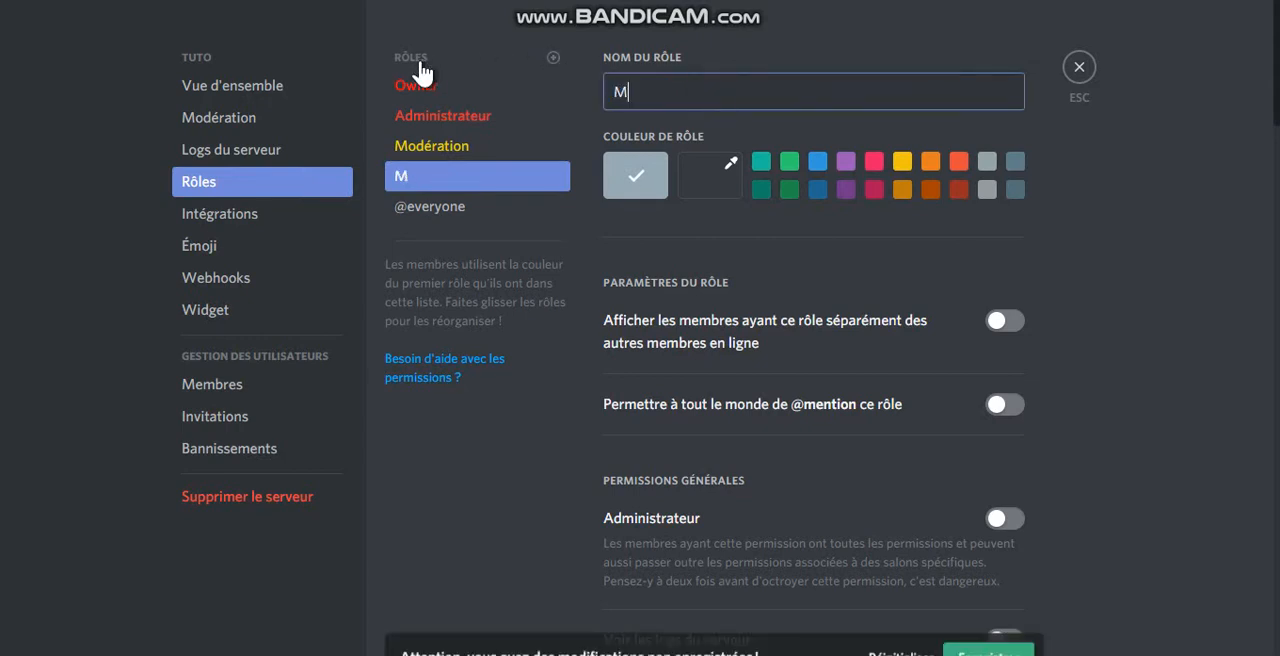
pyautogui.write('embre')
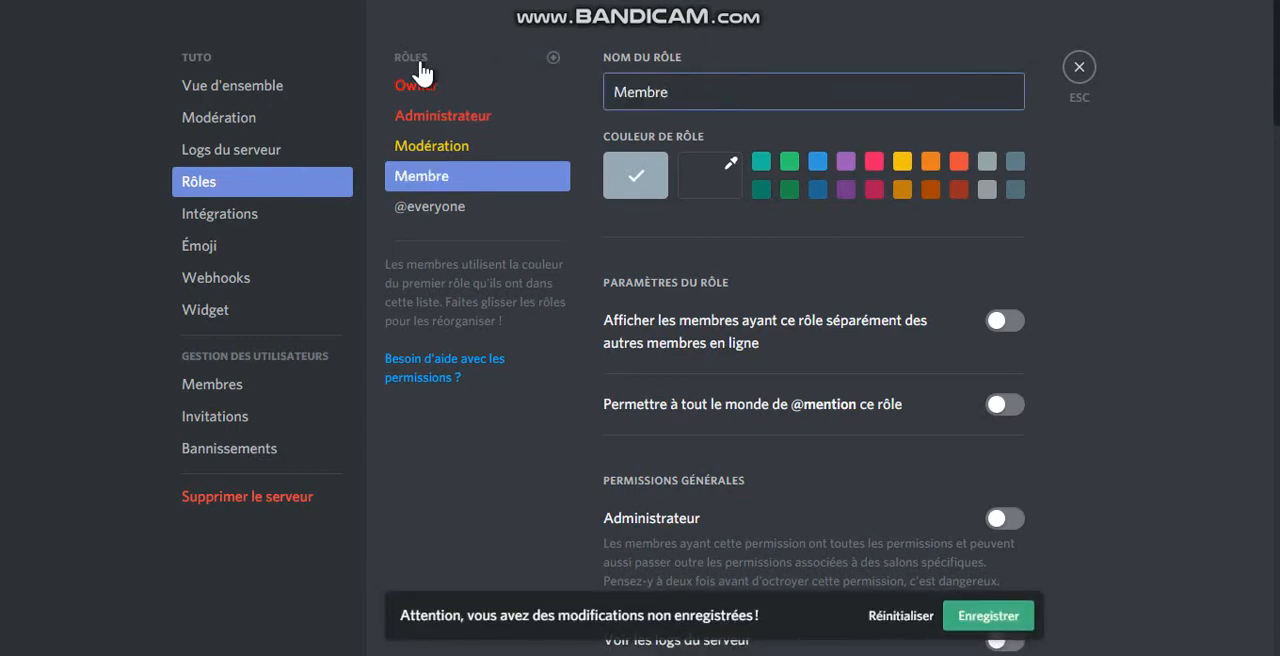
# Step: Give the Membre role the custom green colour #23973d and save the changes
pyautogui.click(734, 190)
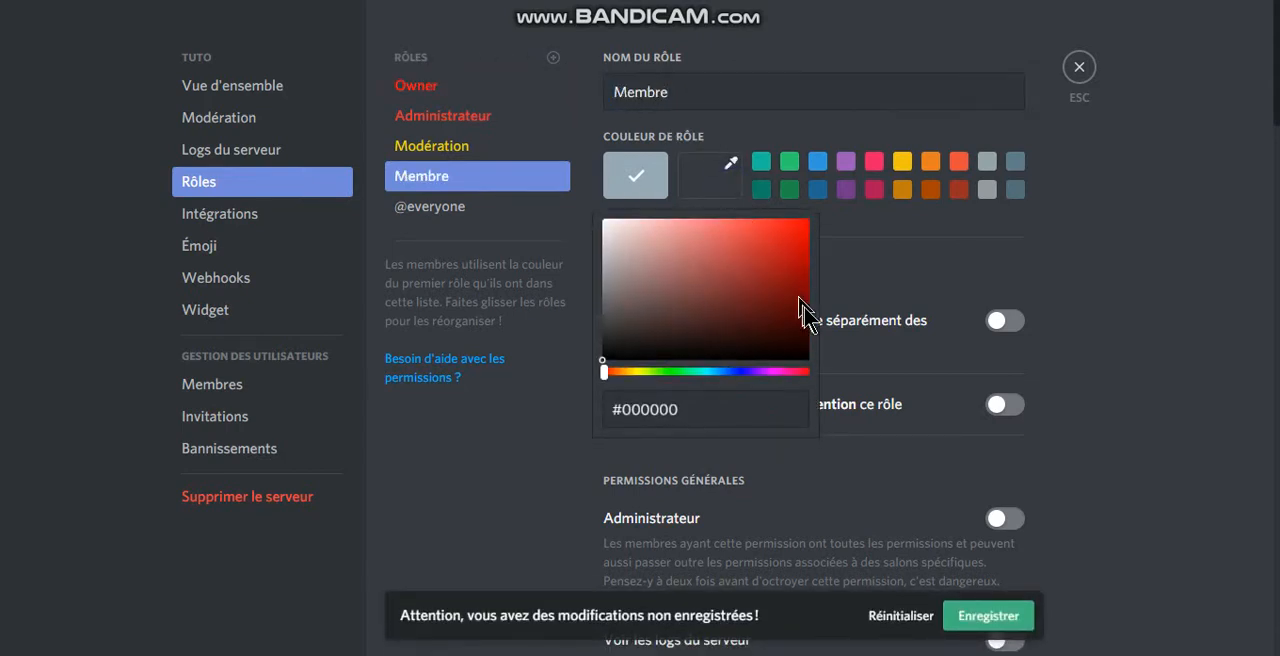
pyautogui.click(714, 372)
pyautogui.click(761, 278)
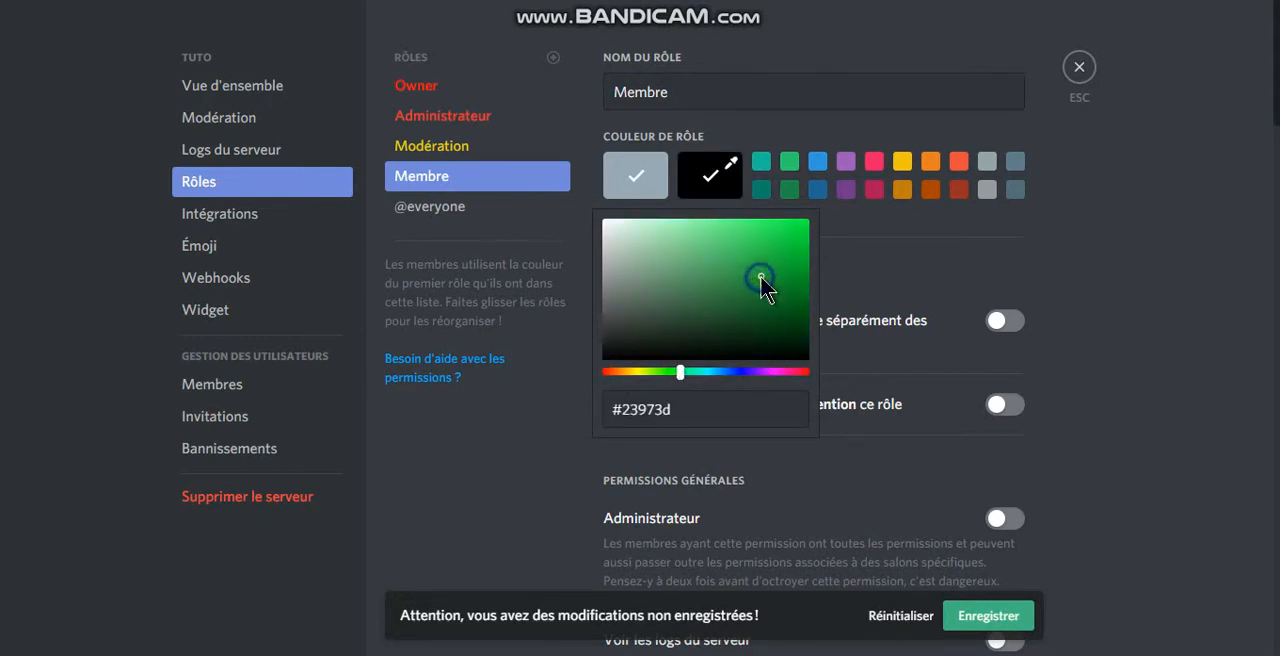
pyautogui.click(1010, 620)
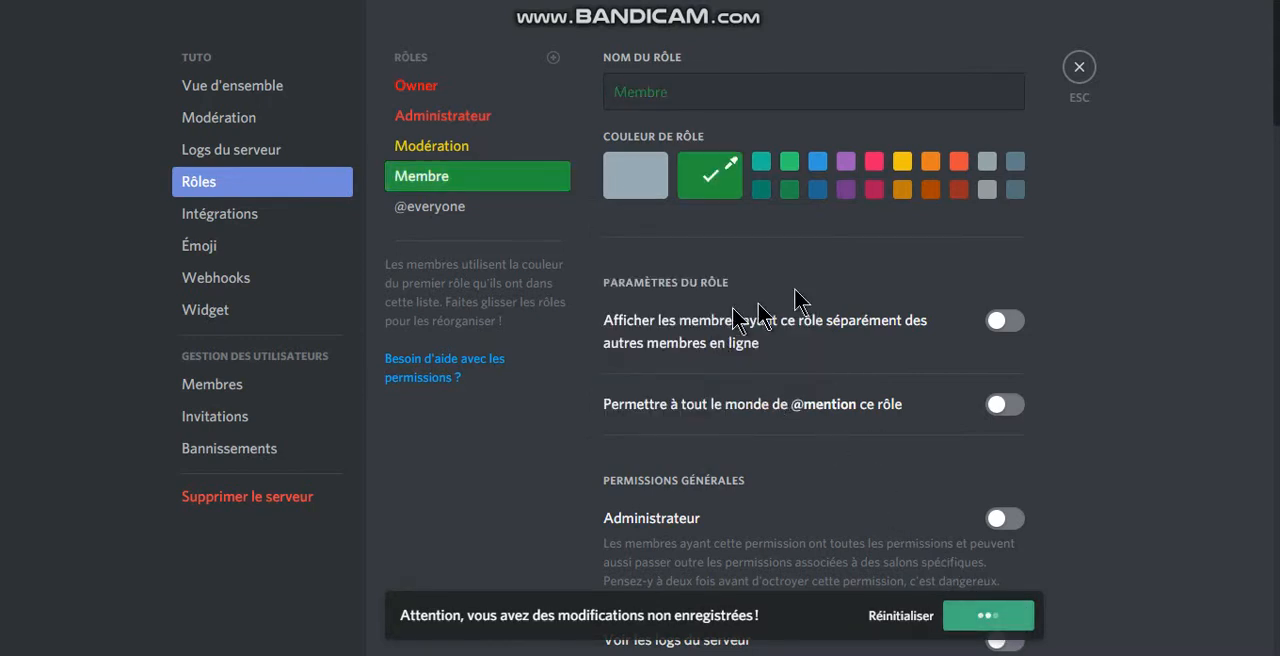
# Step: Look through the permissions of the Membre, Modération, Owner and Administrateur roles and leave the server settings
pyautogui.scroll(-5, 960, 262)
pyautogui.scroll(-3, 996, 280)
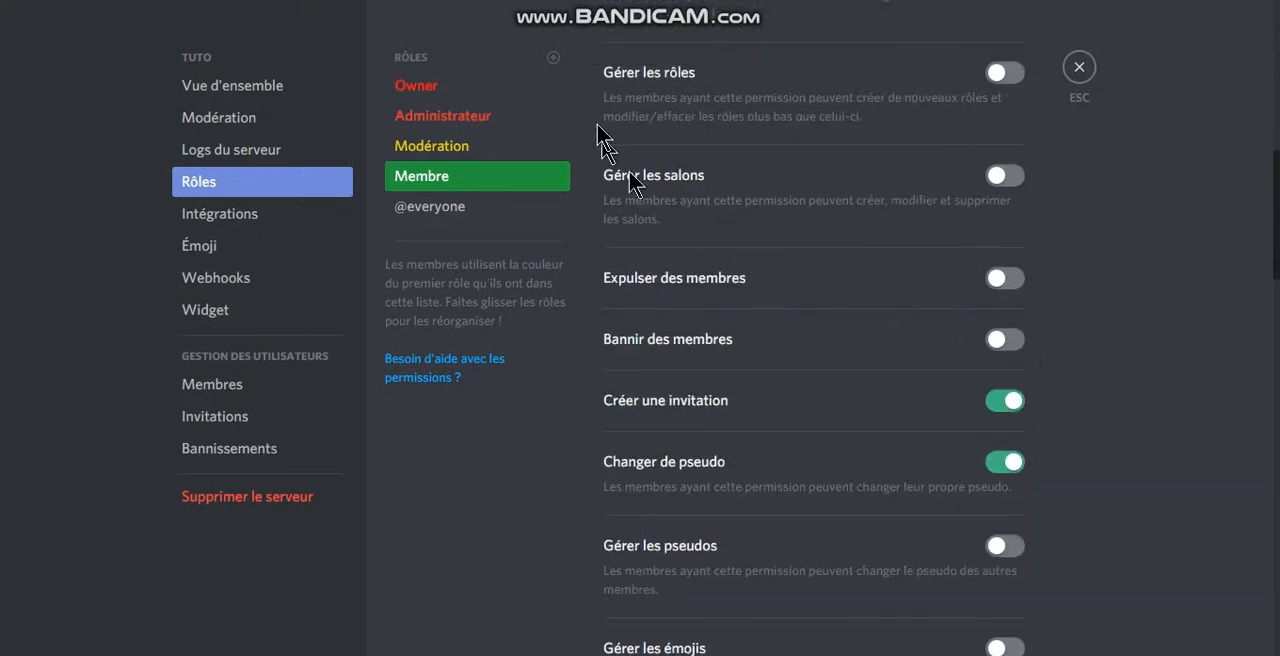
pyautogui.click(524, 118)
pyautogui.click(526, 144)
pyautogui.click(498, 88)
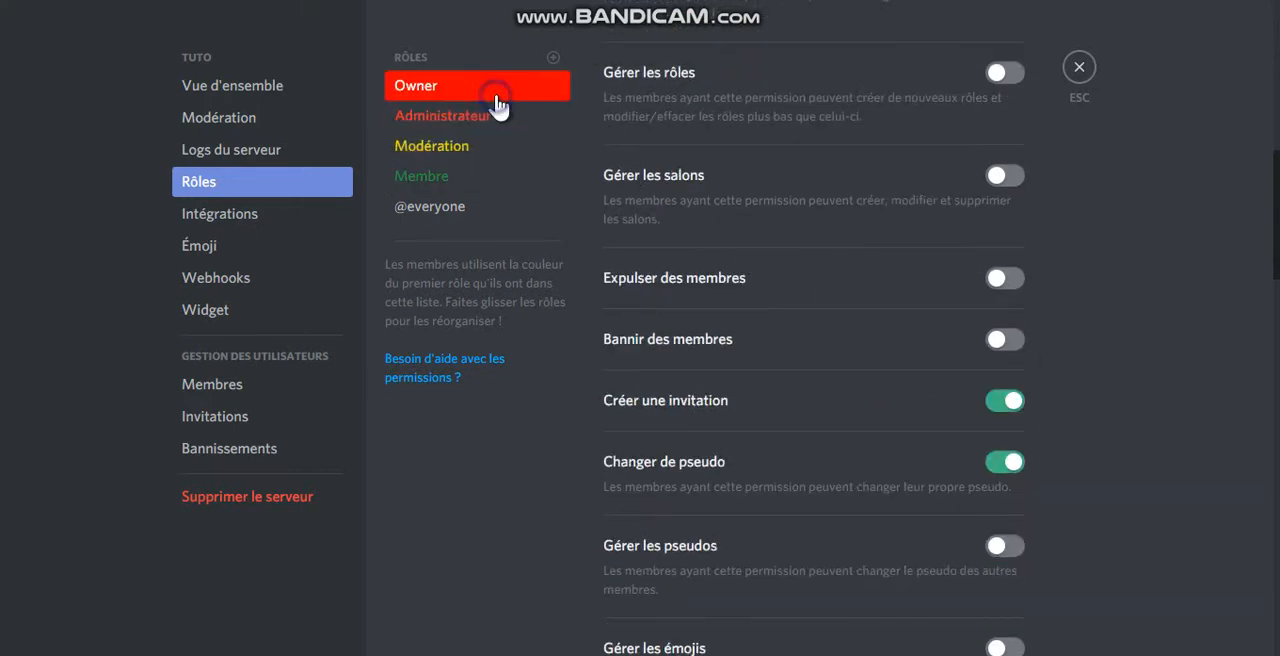
pyautogui.click(506, 116)
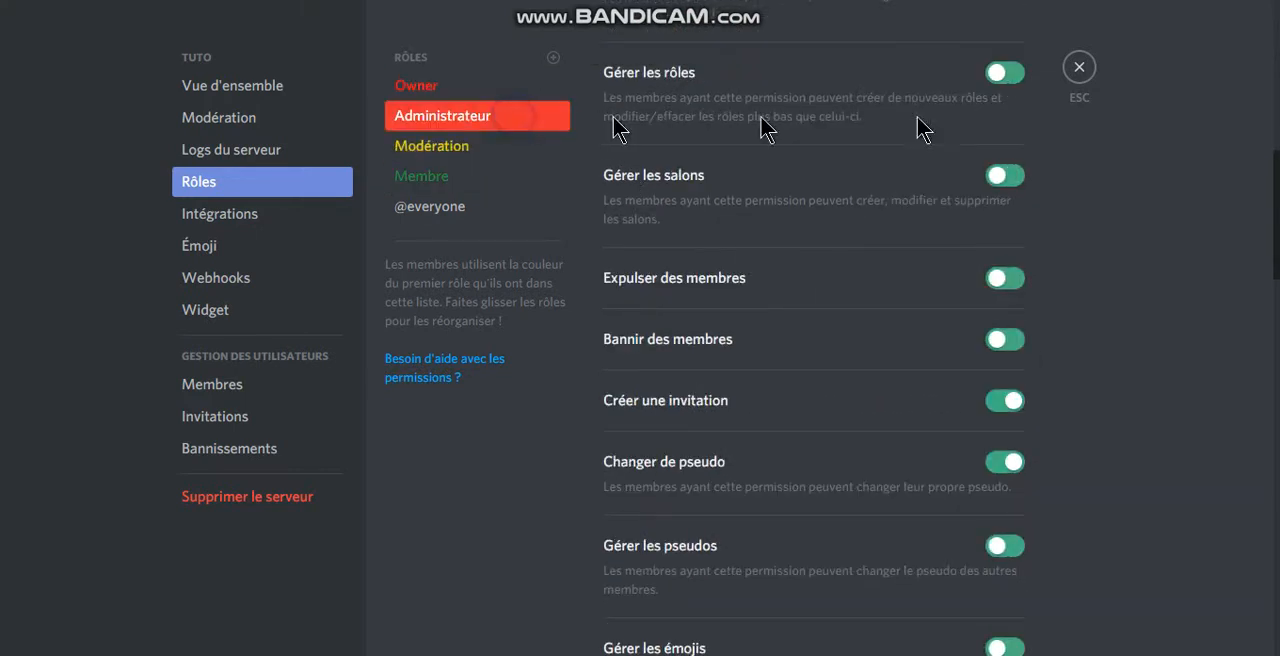
pyautogui.click(1090, 72)
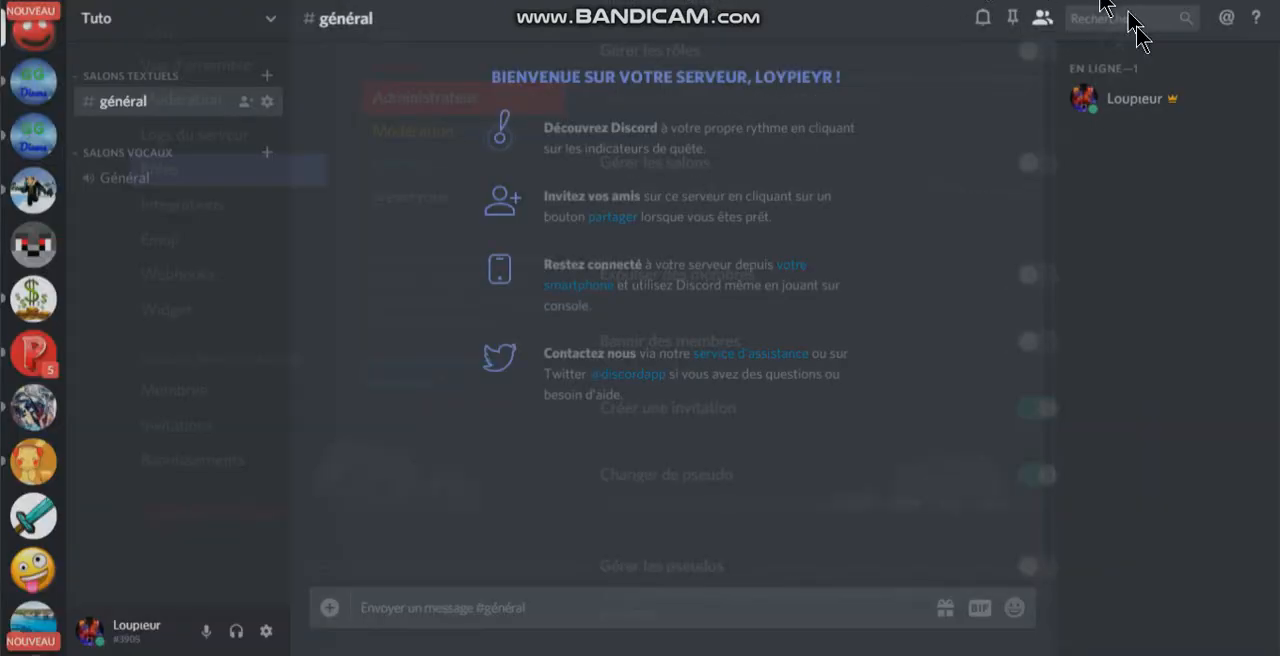
# Step: Assign the Owner, Administrateur, Modération and Membre roles to the server owner's member profile
pyautogui.click(1138, 100)
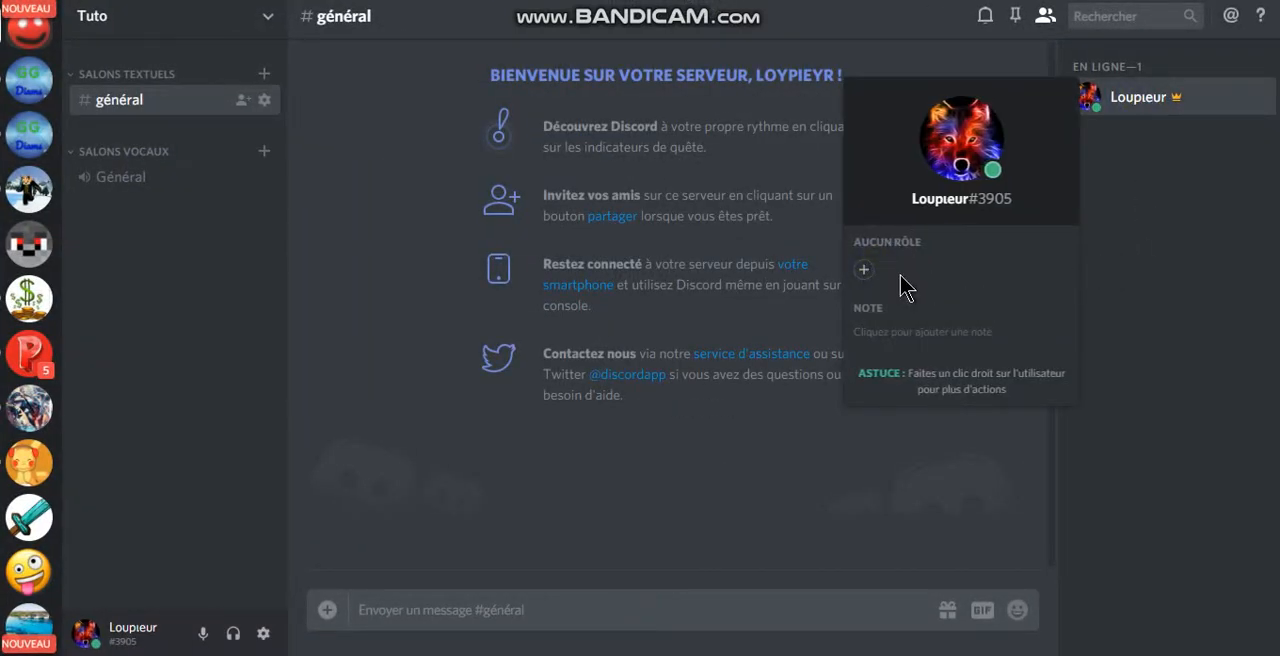
pyautogui.click(866, 272)
pyautogui.click(838, 361)
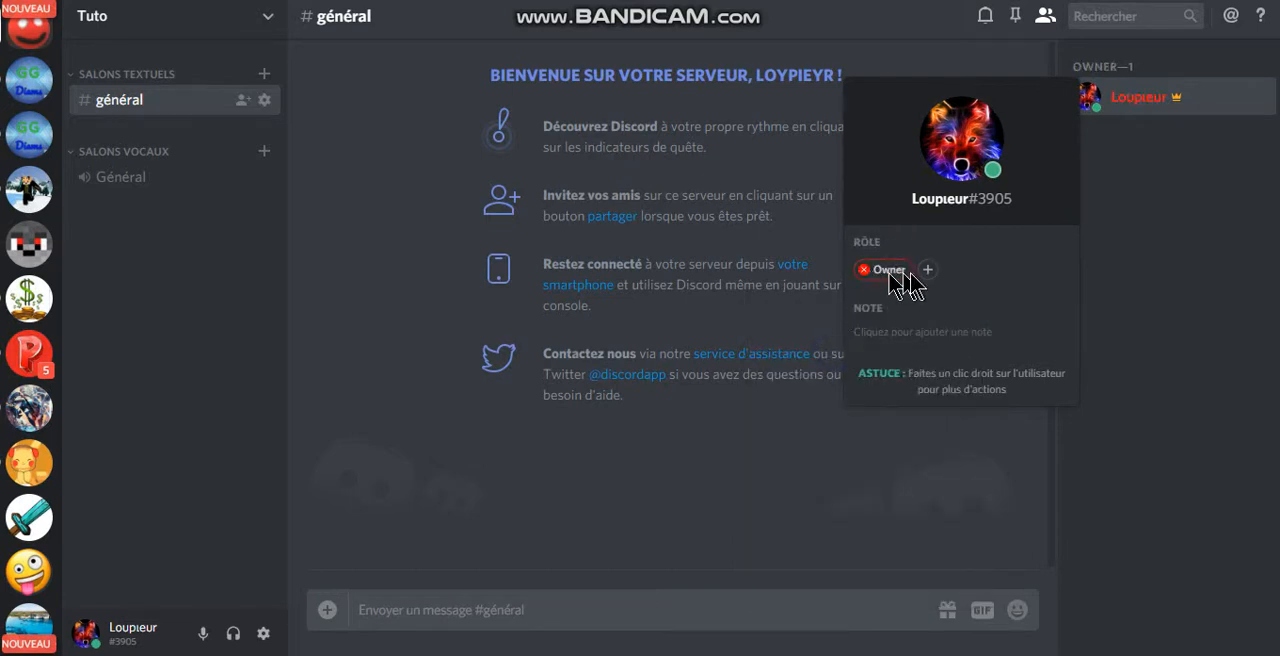
pyautogui.click(927, 270)
pyautogui.click(933, 355)
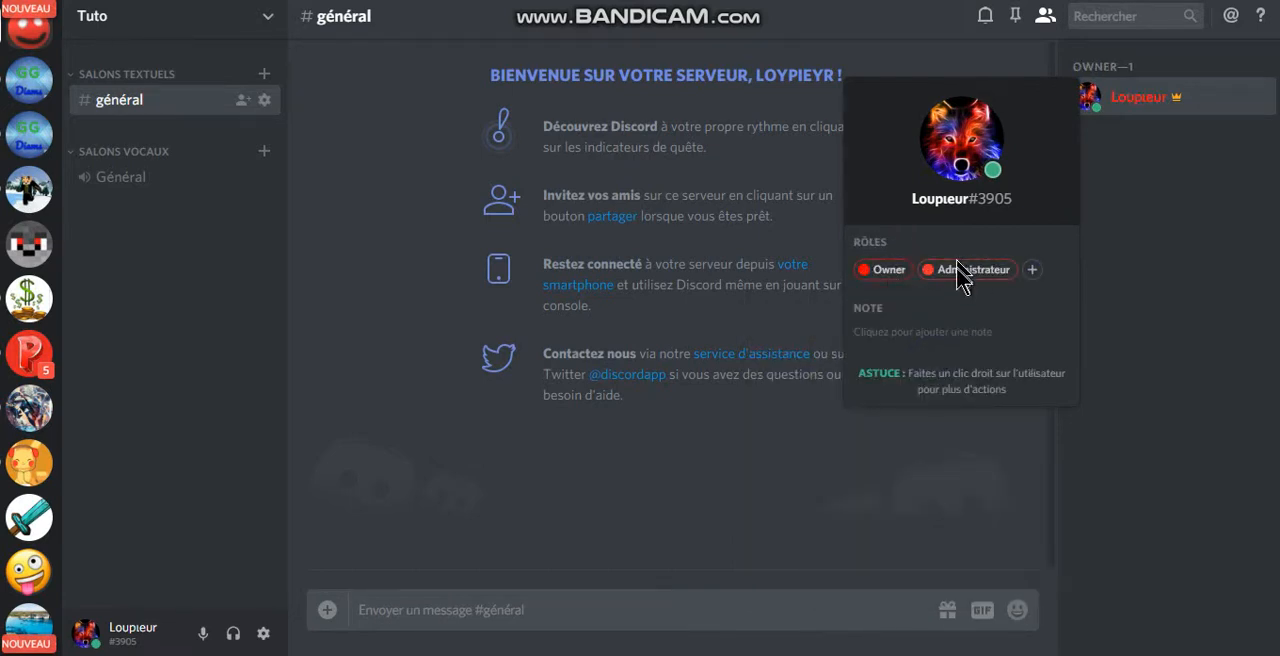
pyautogui.click(1020, 276)
pyautogui.click(1005, 372)
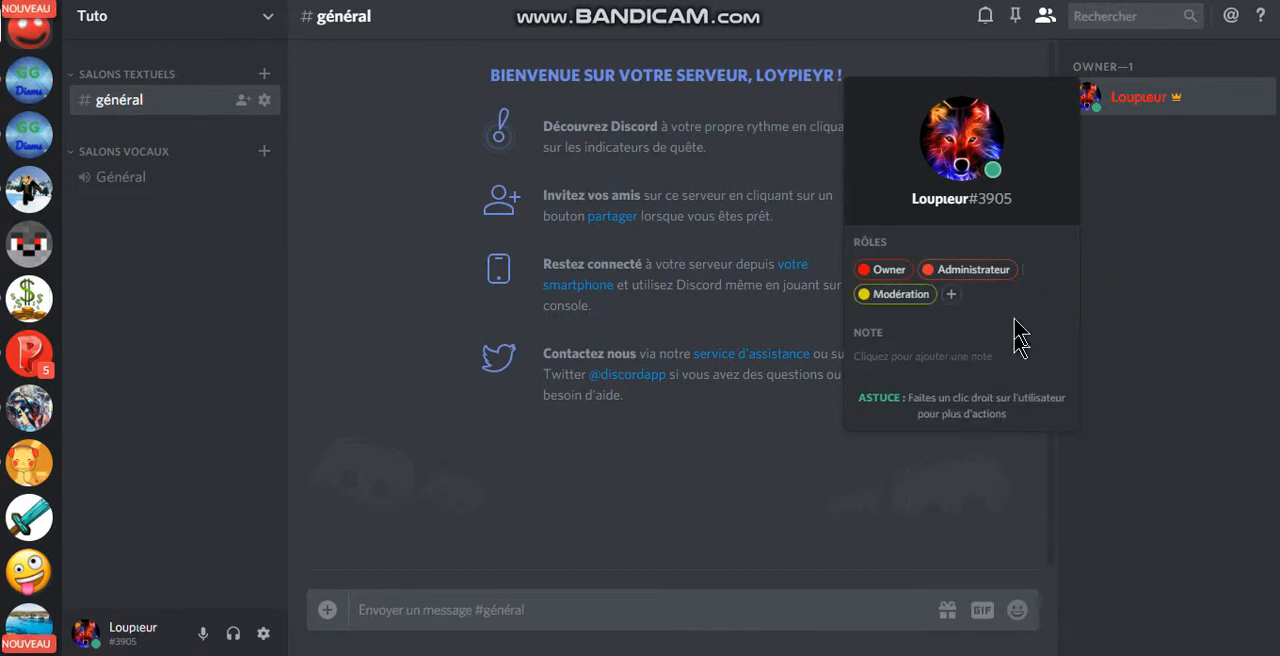
pyautogui.click(952, 296)
pyautogui.click(934, 401)
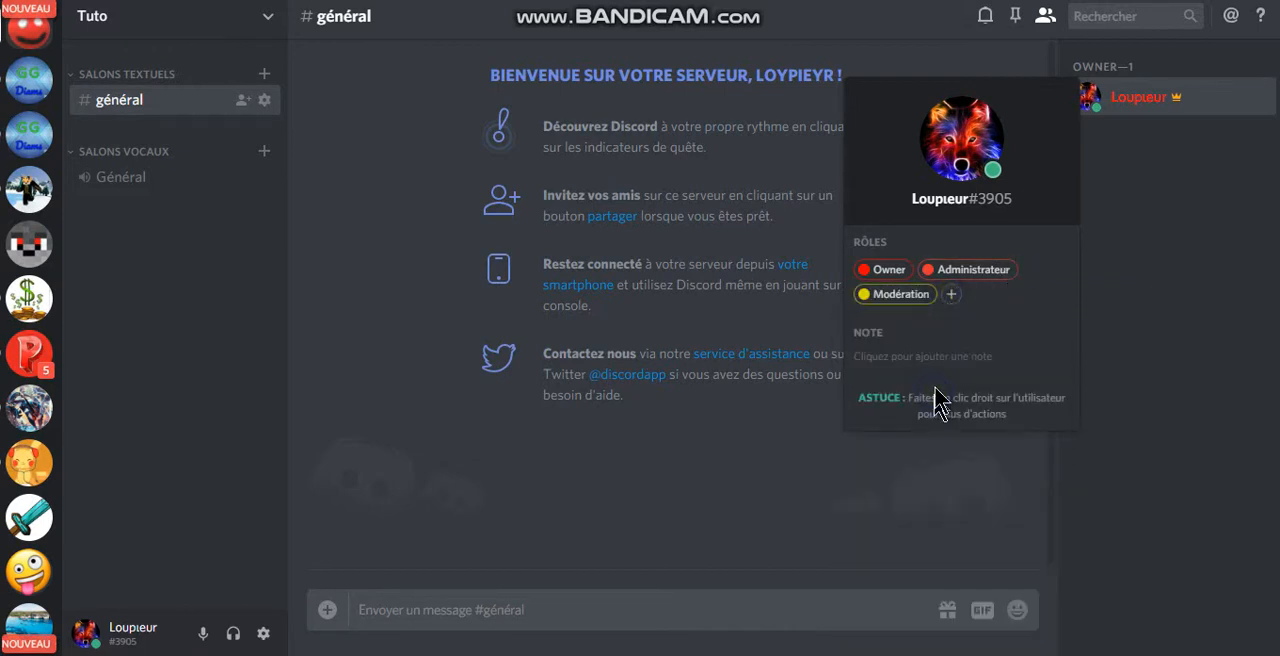
pyautogui.click(523, 498)
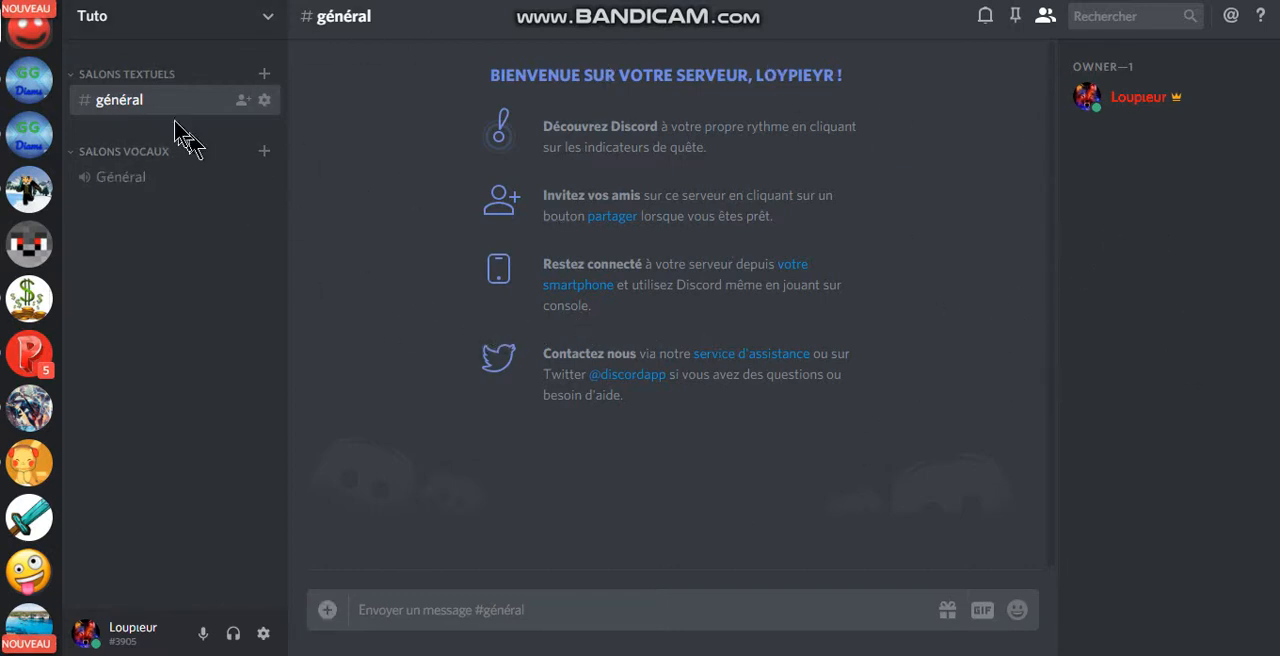
# Step: Rename the Salons textuels category as LOCAL, save the change and return to the server
pyautogui.rightClick(125, 75)
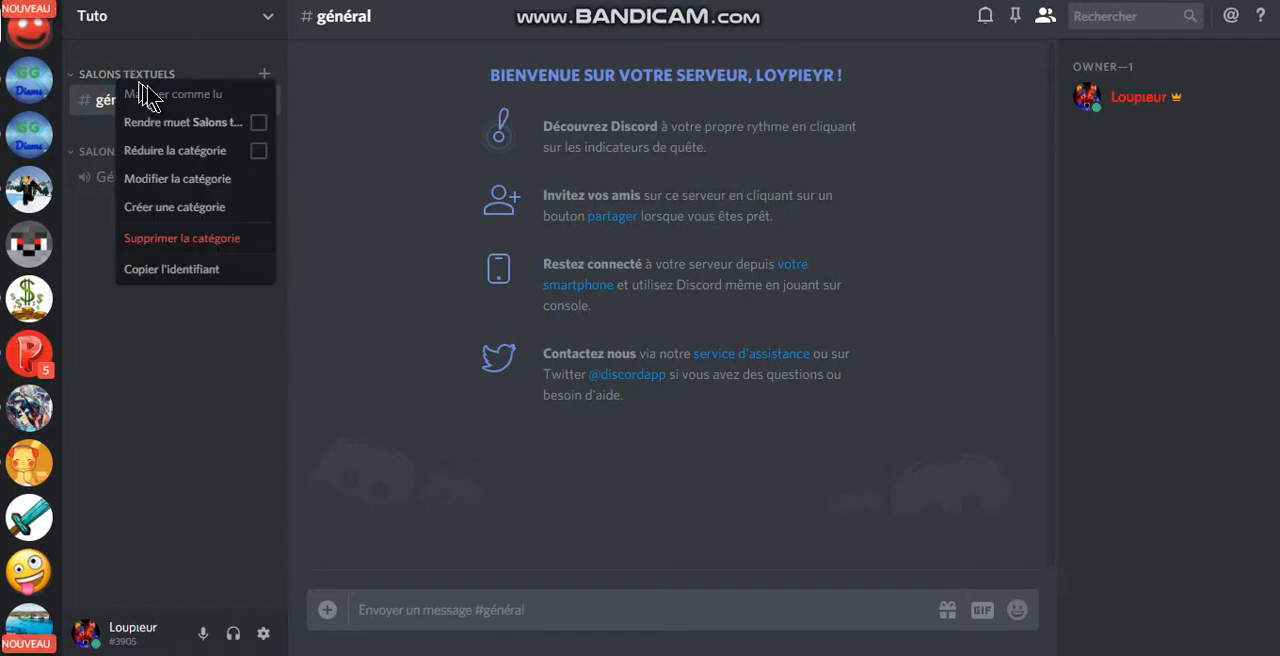
pyautogui.click(222, 180)
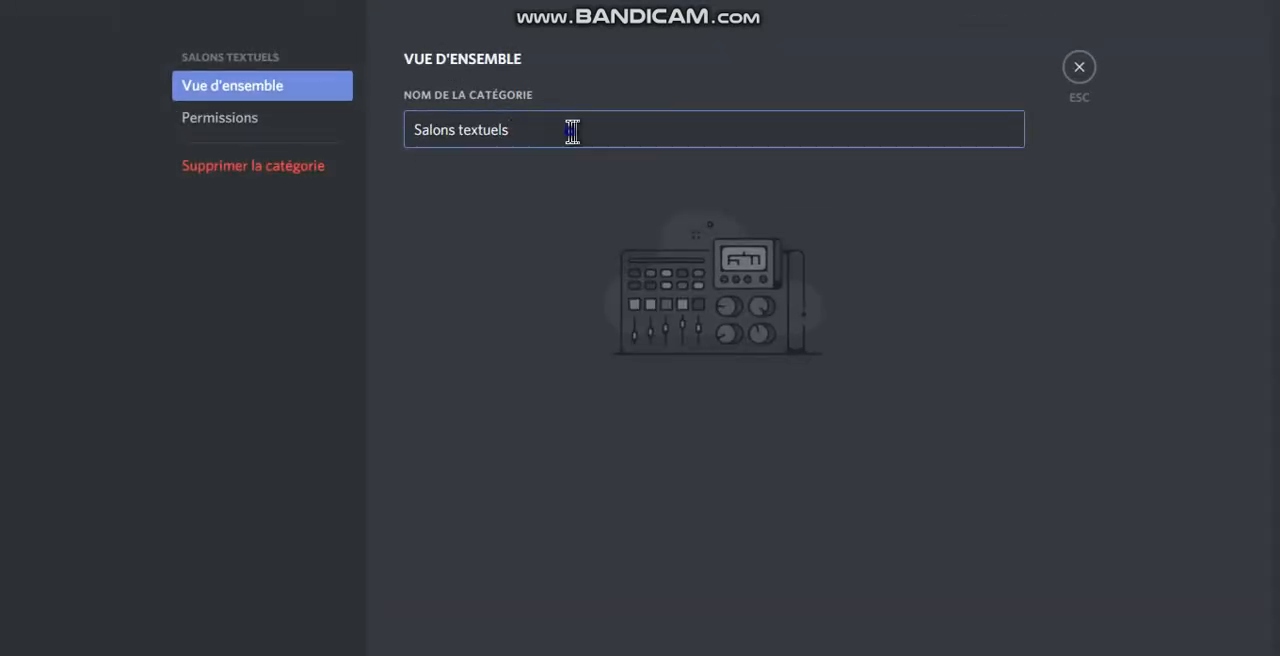
pyautogui.moveTo(571, 128); pyautogui.dragTo(350, 145)
pyautogui.write('LOCAL')
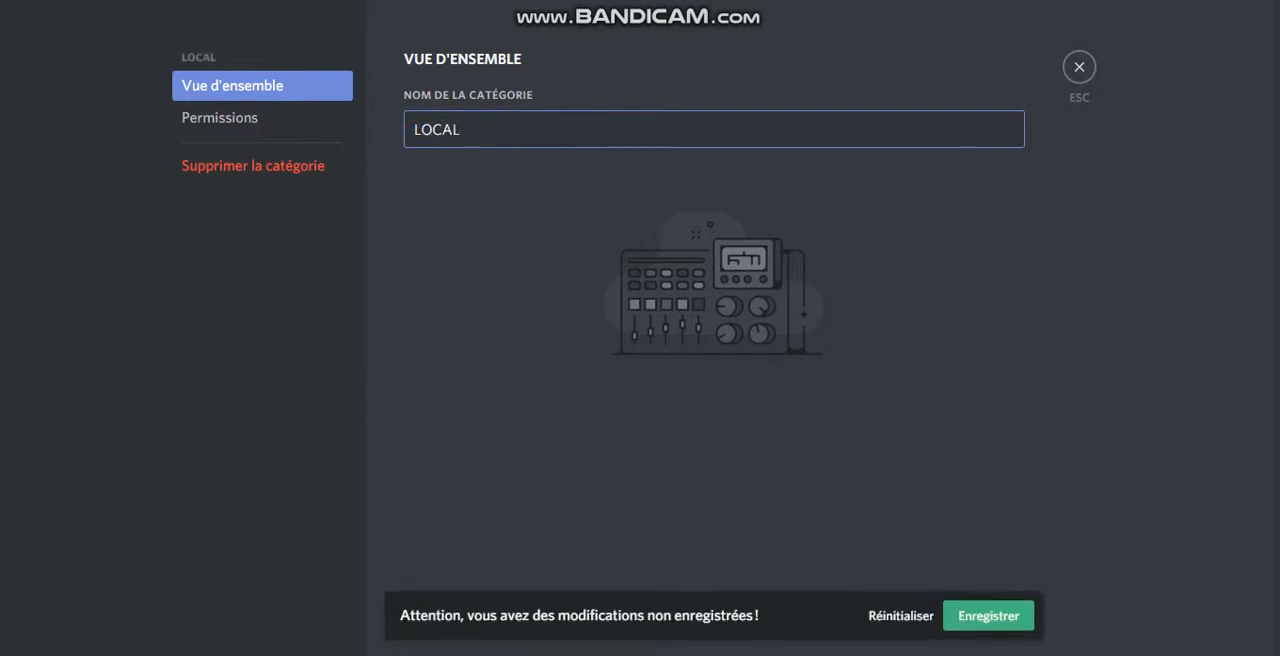
pyautogui.click(992, 626)
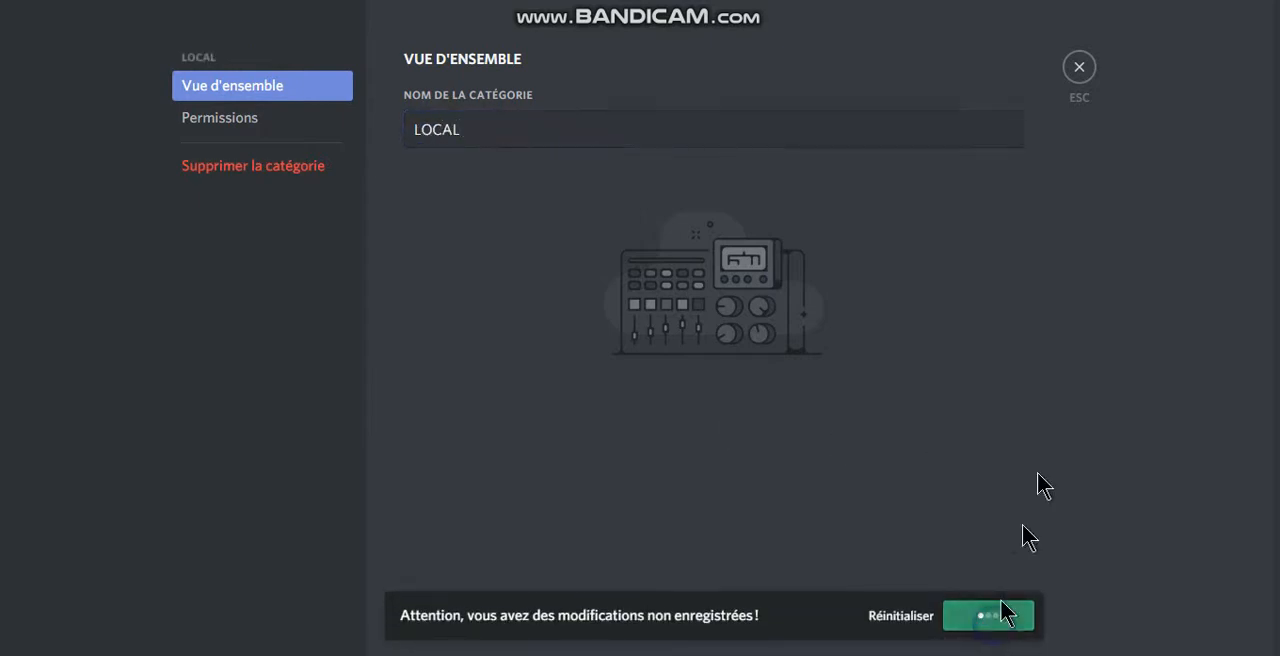
pyautogui.click(1082, 66)
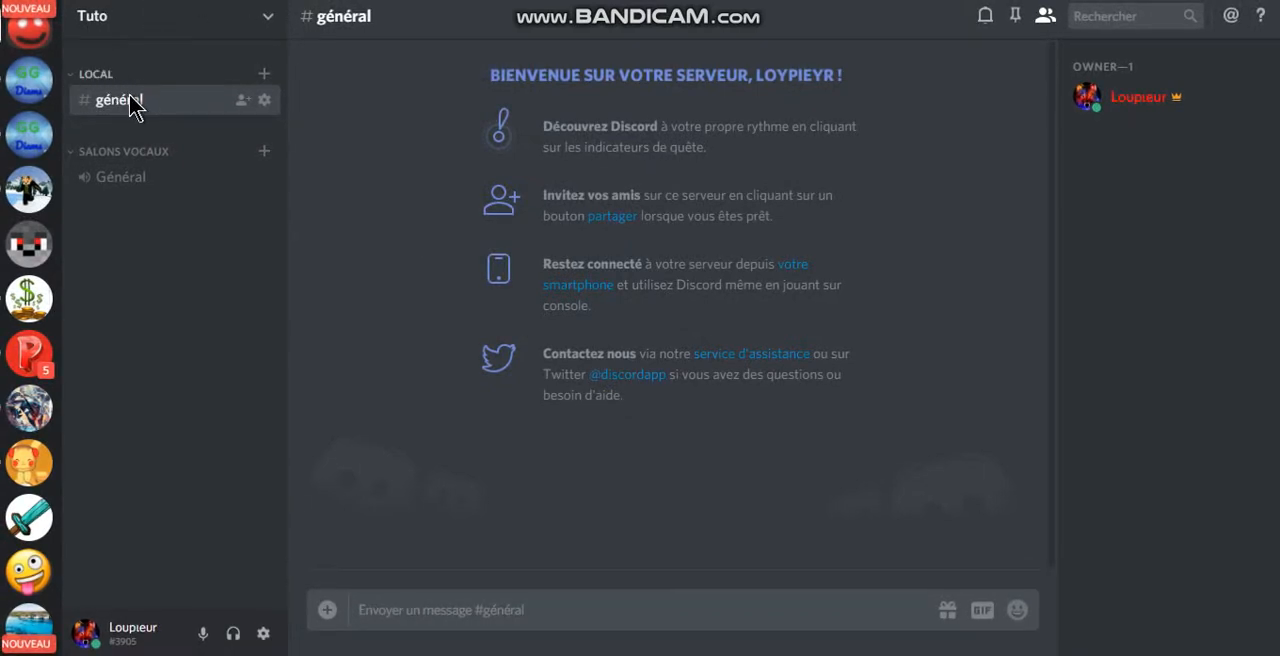
# Step: Rename the général text channel in the LOCAL category as règlement and save the change
pyautogui.rightClick(142, 101)
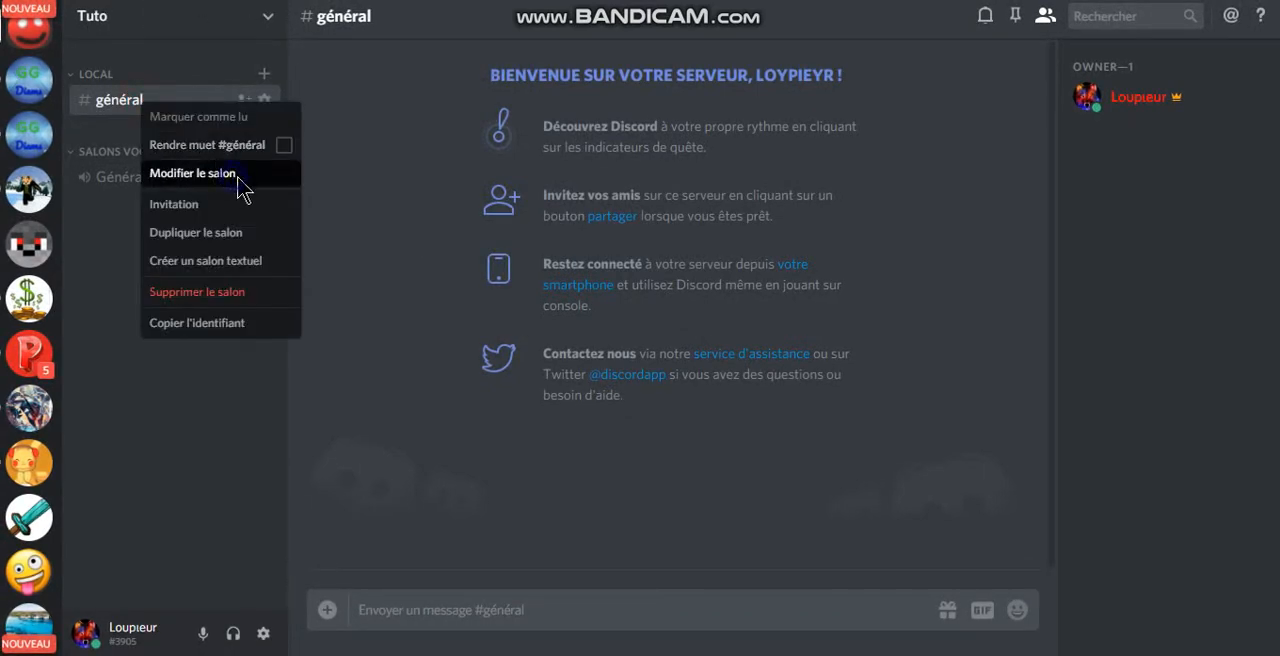
pyautogui.moveTo(489, 131); pyautogui.dragTo(324, 87)
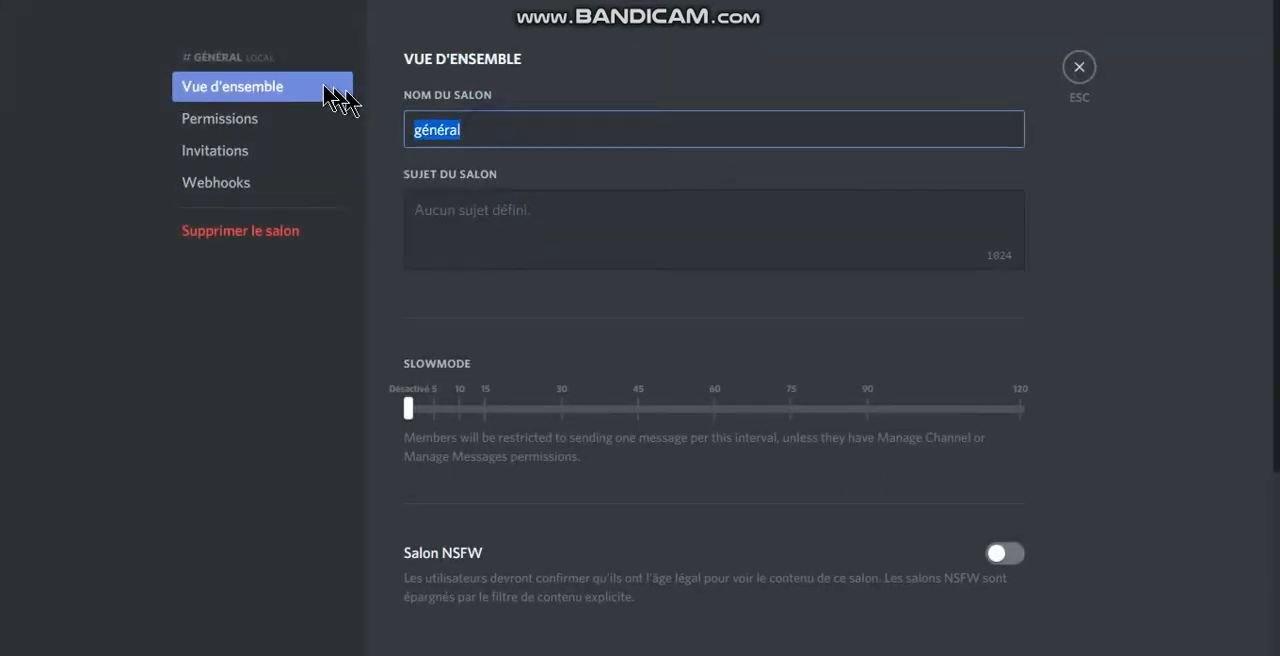
pyautogui.write('règlemr')
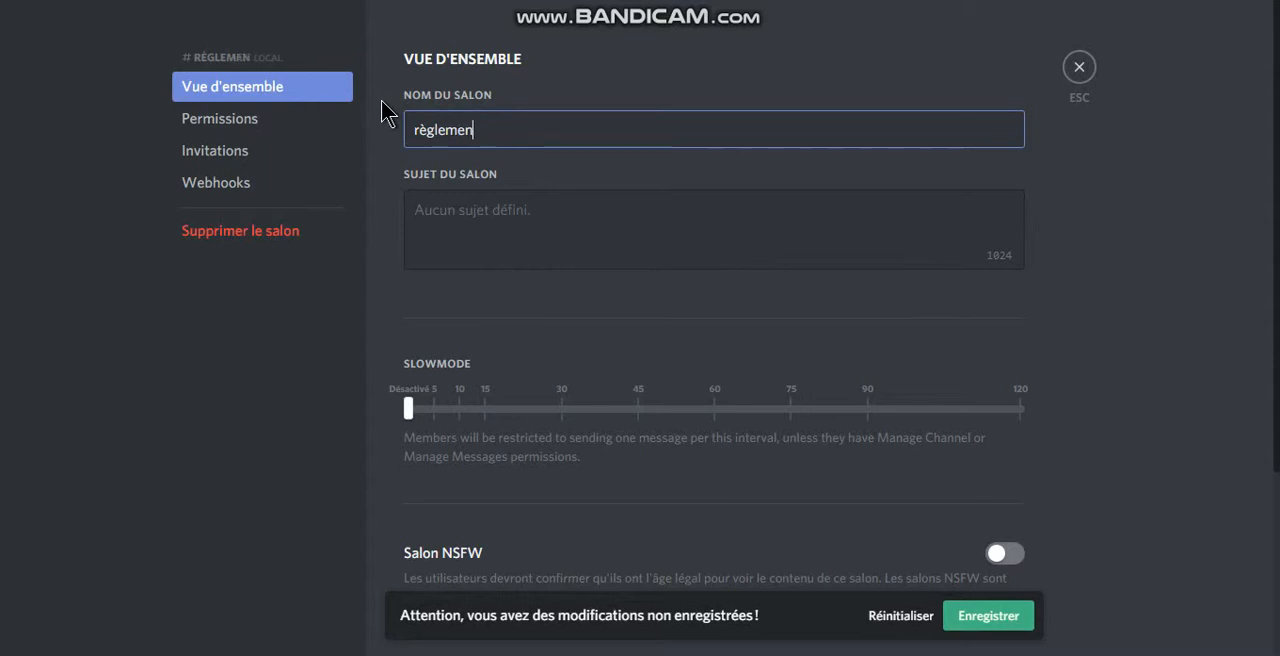
pyautogui.click(1026, 617)
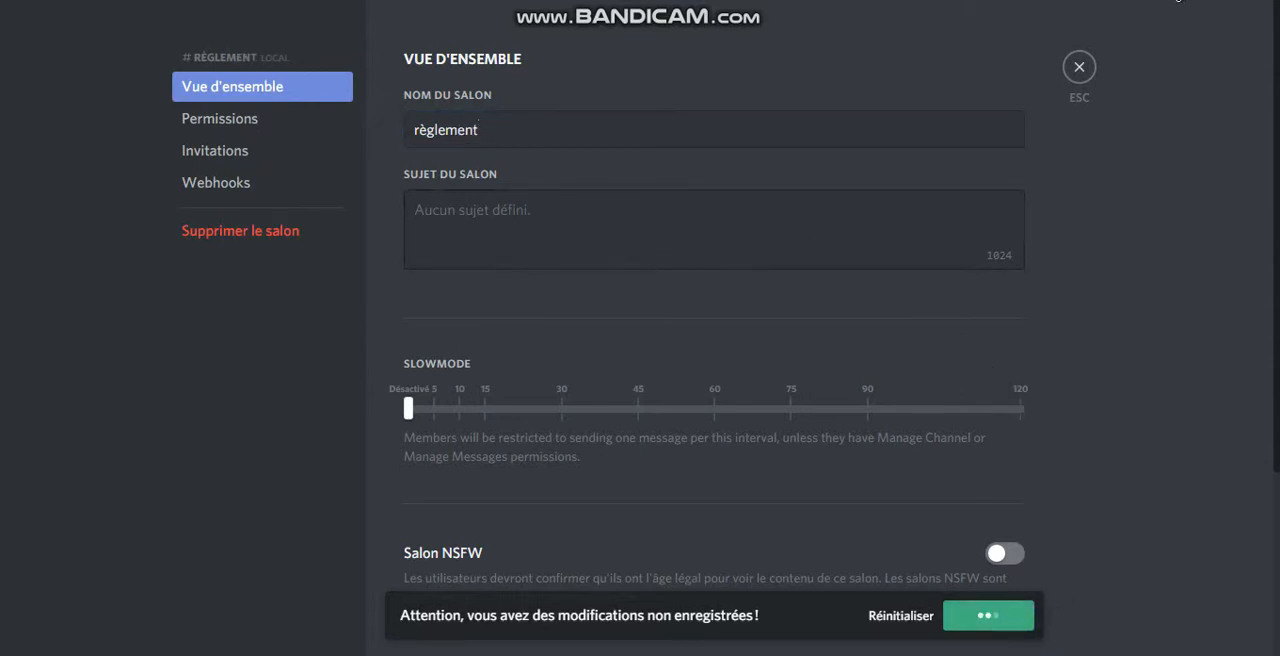
pyautogui.click(1079, 67)
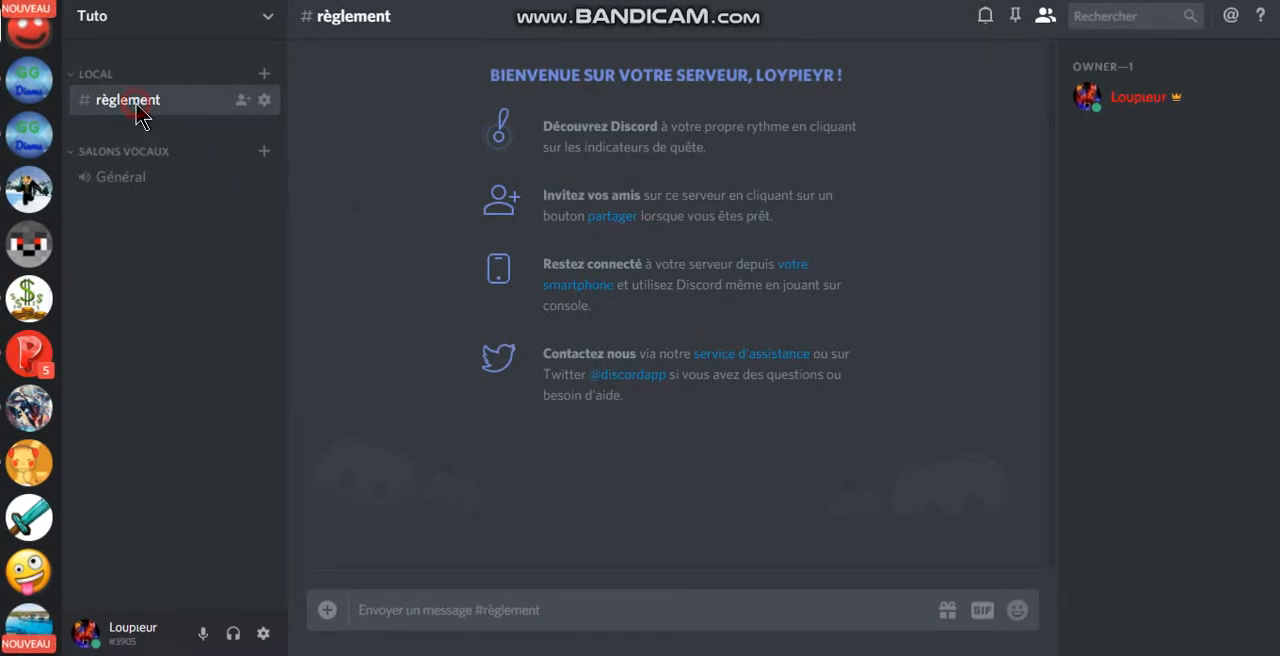
# Step: Set the règlement channel's topic to "ceci est le règlement veuillez le lire !" and save it
pyautogui.rightClick(138, 112)
pyautogui.click(275, 186)
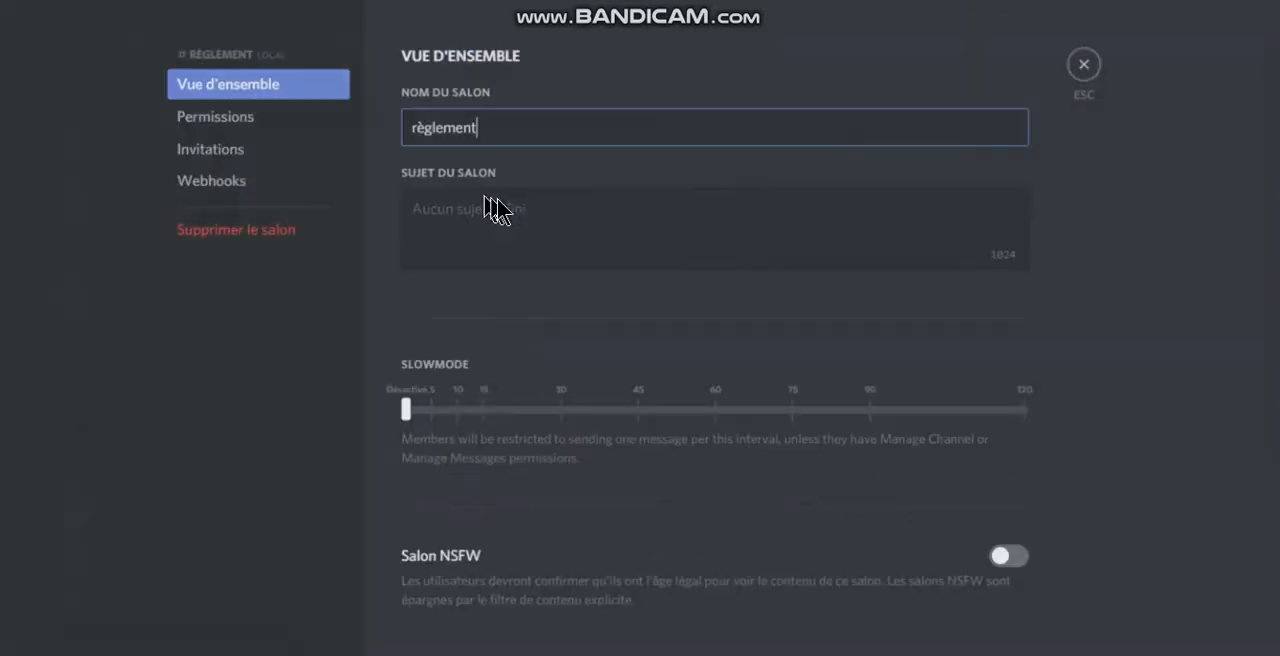
pyautogui.click(509, 212)
pyautogui.write('ceci est le règlement veuillez le lire !')
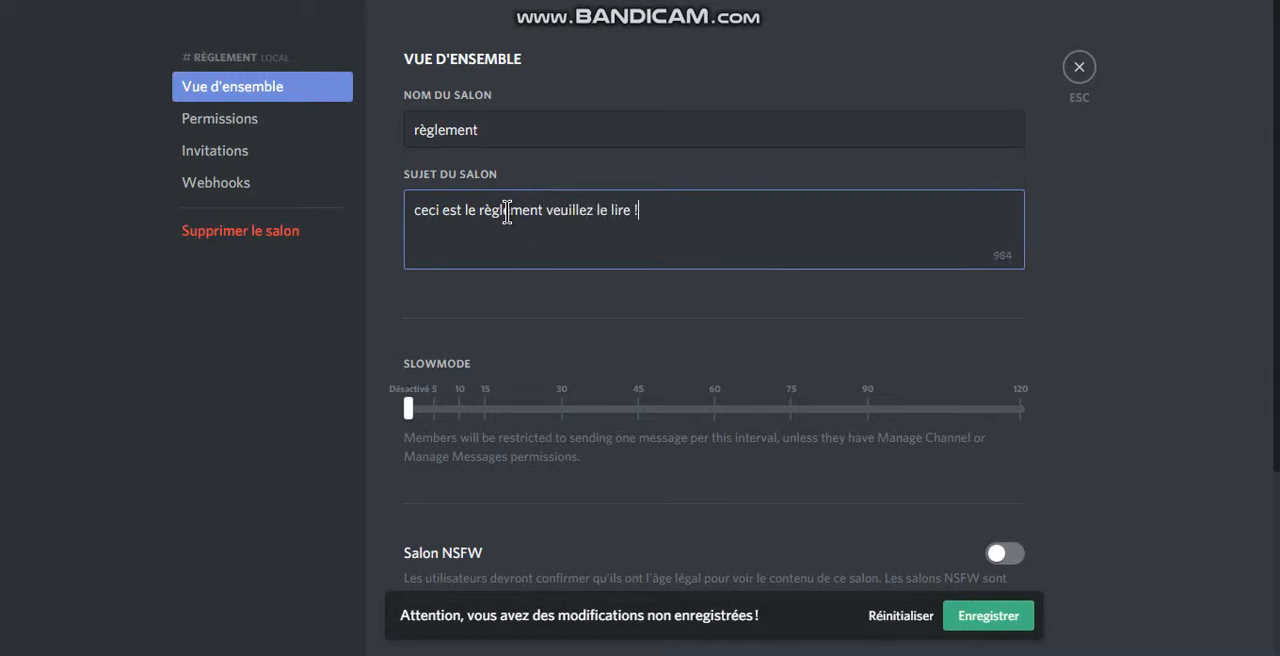
pyautogui.click(1000, 612)
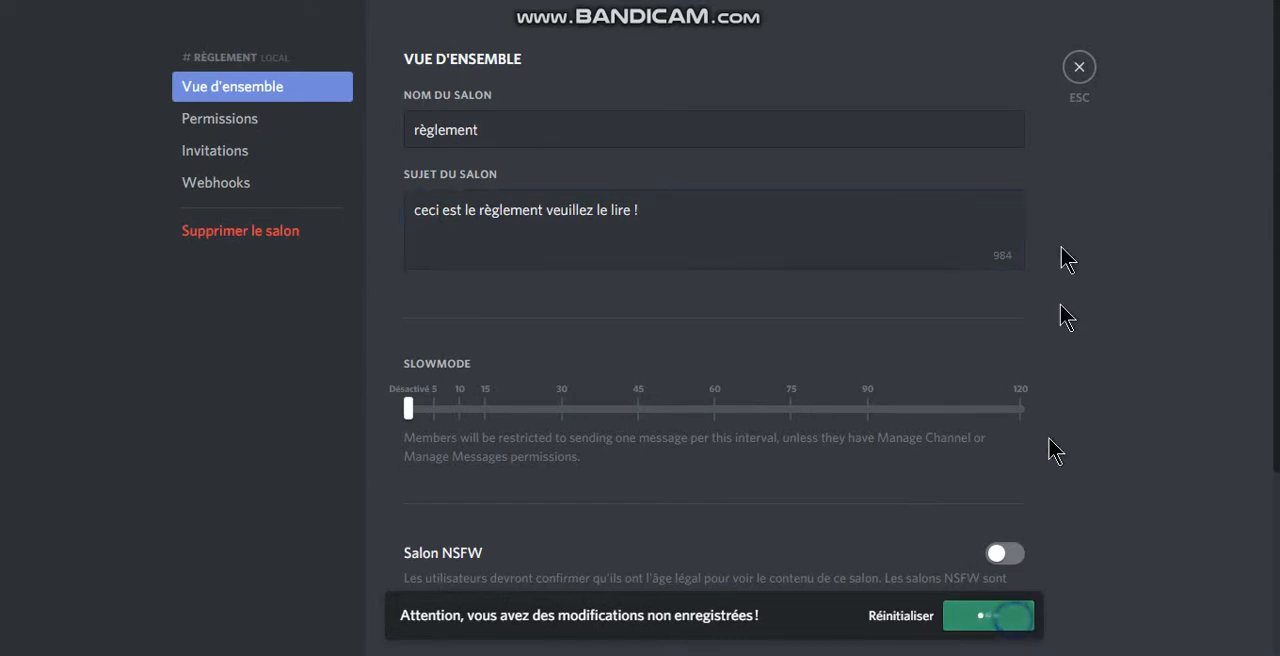
pyautogui.click(1079, 68)
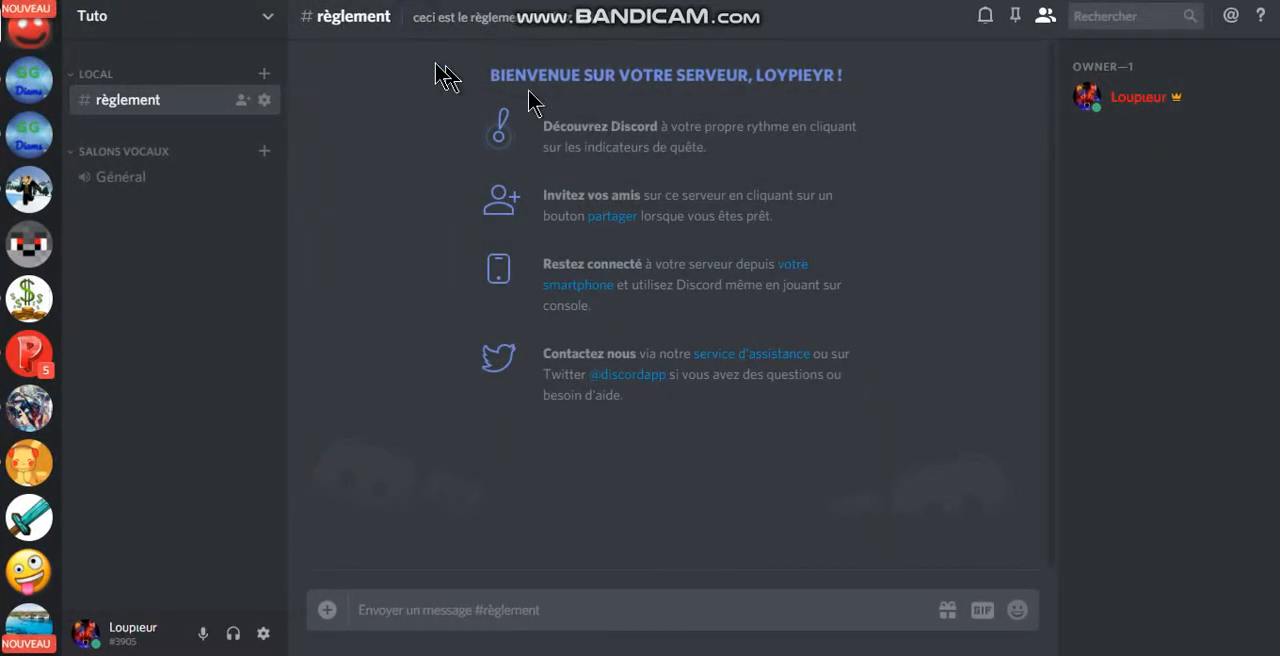
# Step: Display the règlement channel's full topic text from the channel header and close it again
pyautogui.click(548, 18)
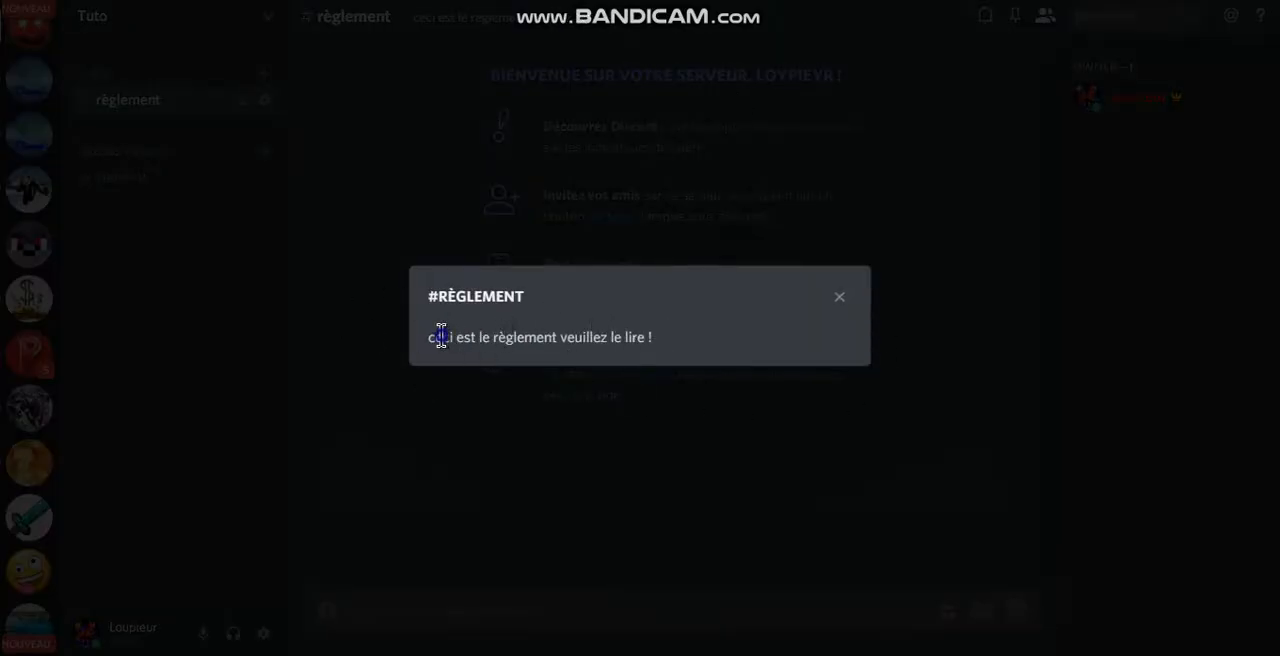
pyautogui.moveTo(441, 337); pyautogui.dragTo(622, 474)
pyautogui.click(143, 71)
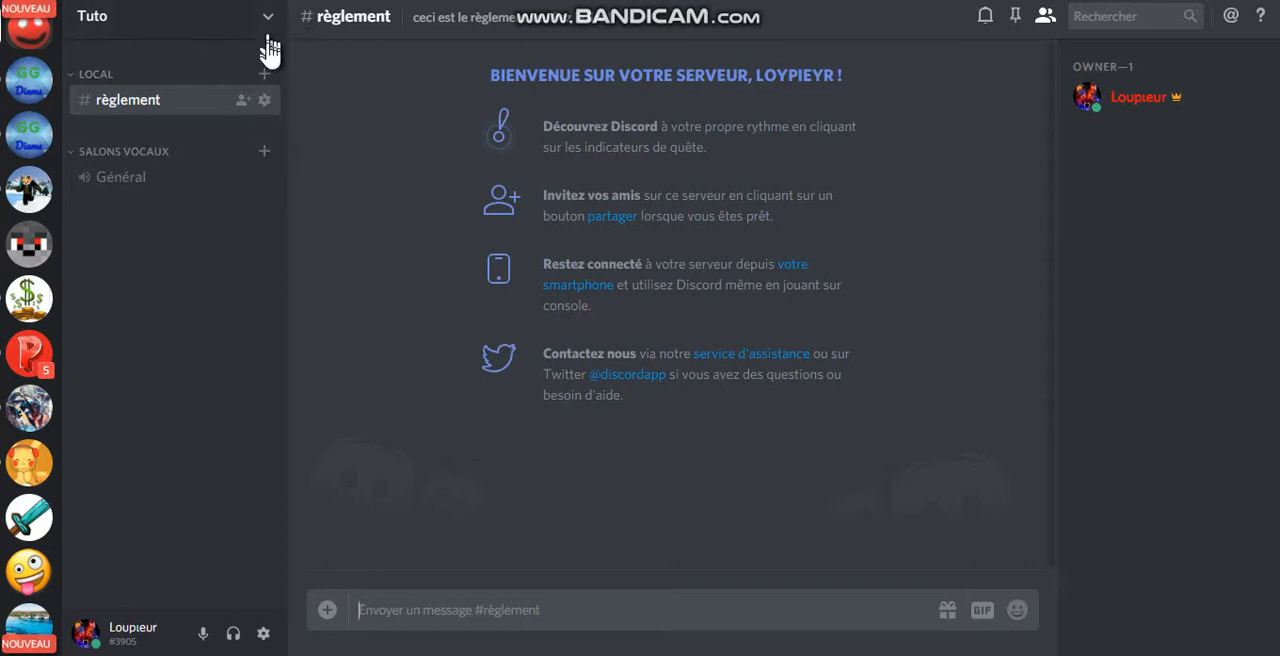
# Step: Rename the Salons vocaux category as Discussions, save the change and return to the server
pyautogui.rightClick(194, 158)
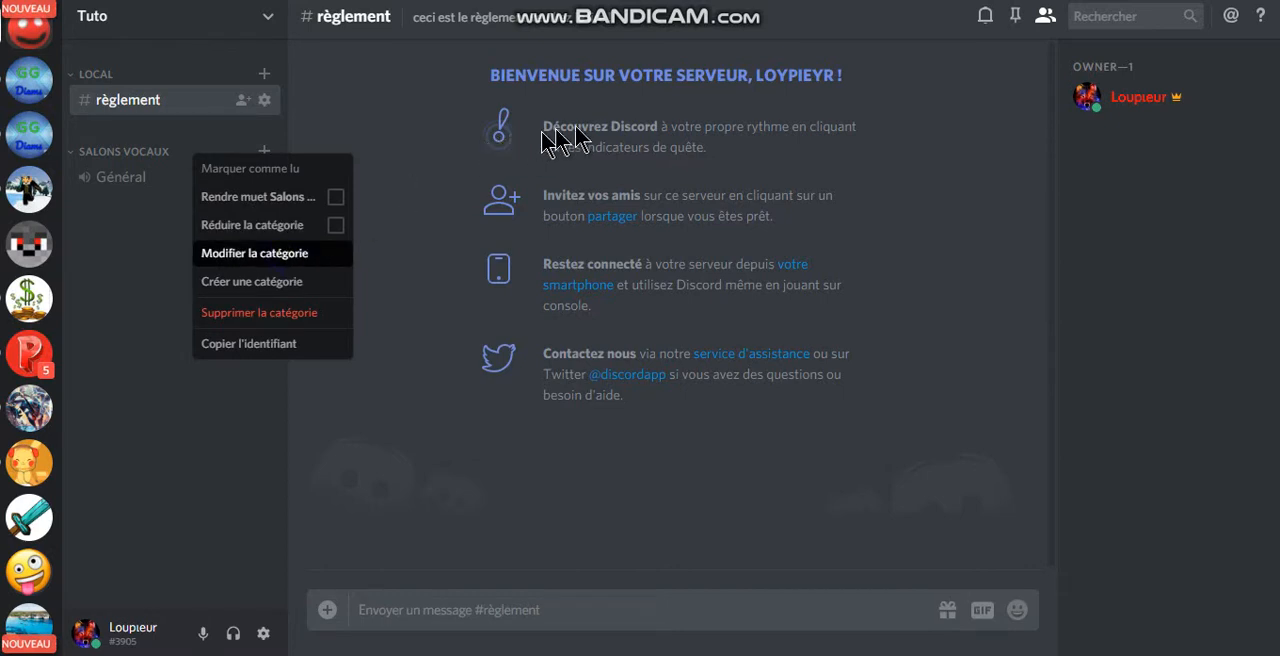
pyautogui.press('Return')
pyautogui.moveTo(528, 129); pyautogui.dragTo(206, 131)
pyautogui.write('D')
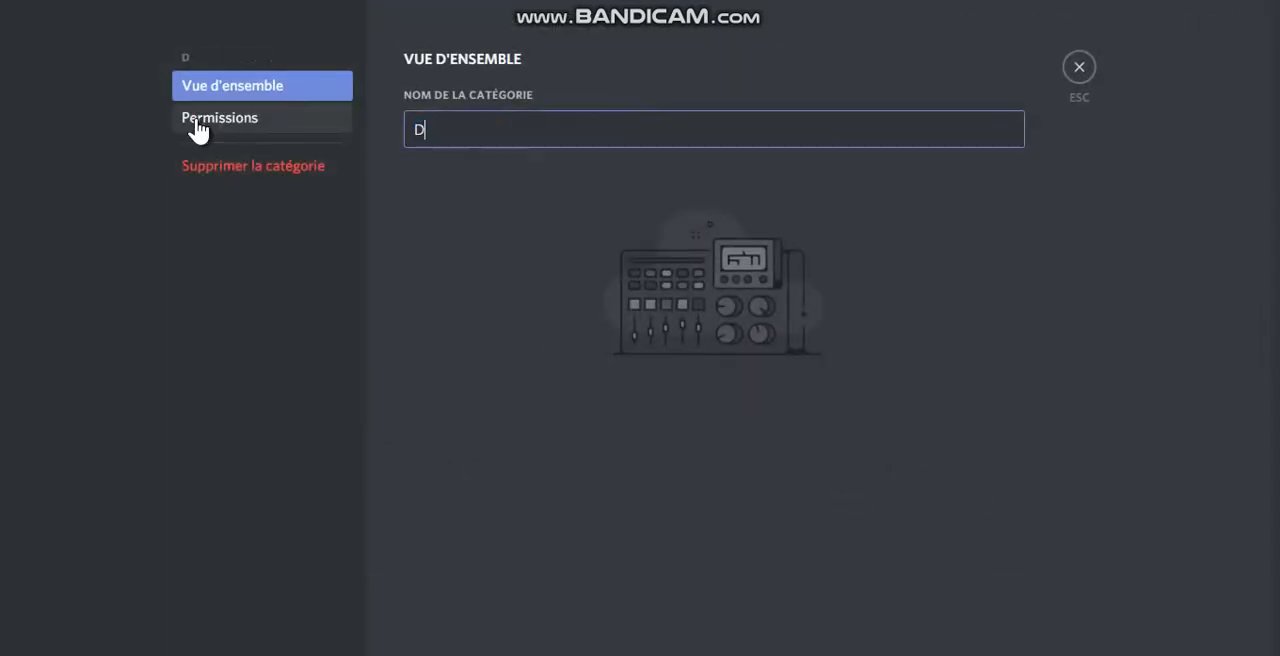
pyautogui.write('iscussions')
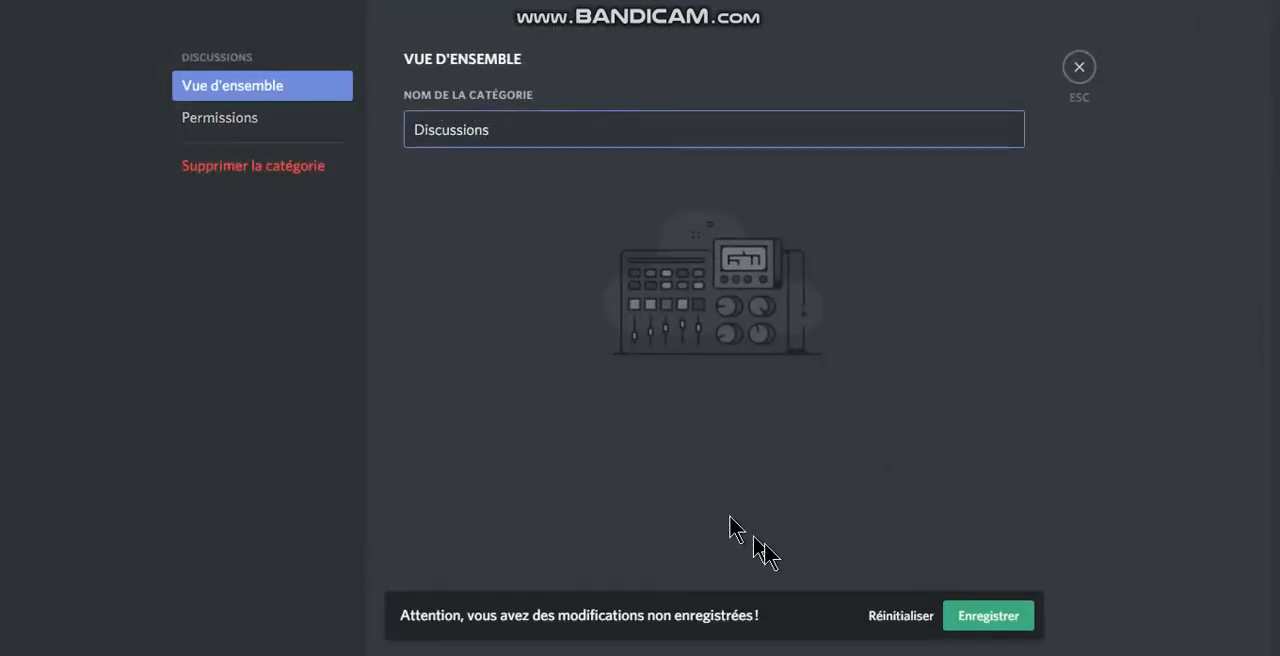
pyautogui.click(988, 613)
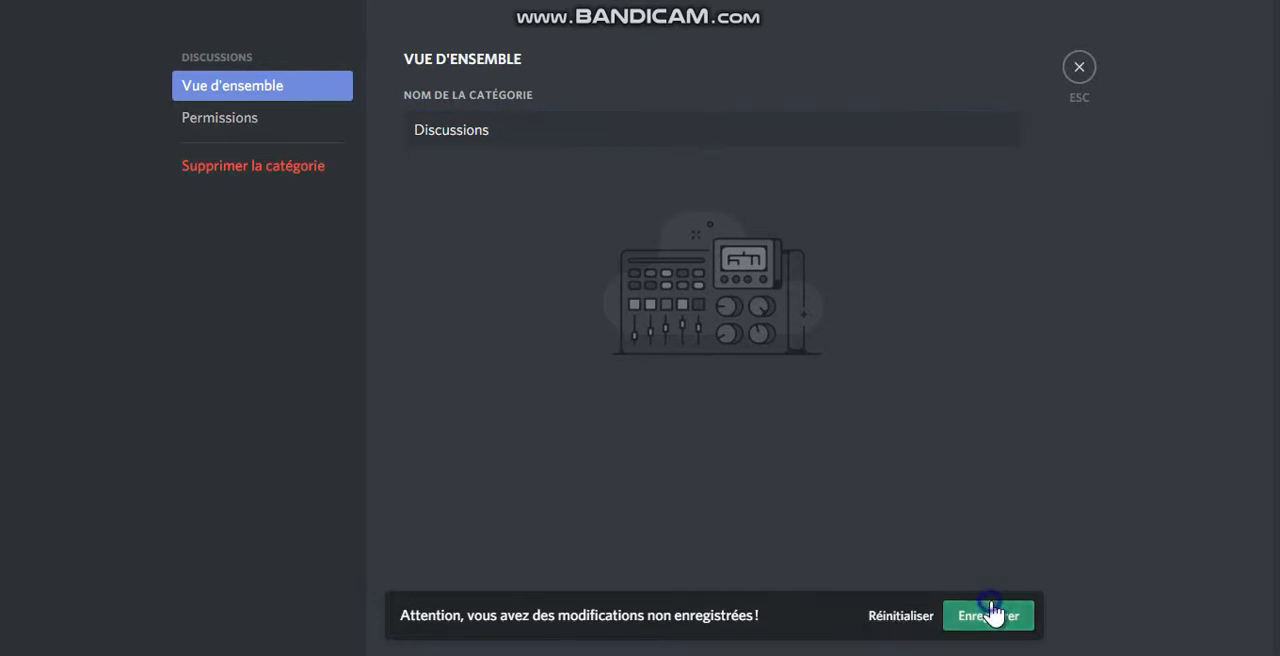
pyautogui.click(1079, 67)
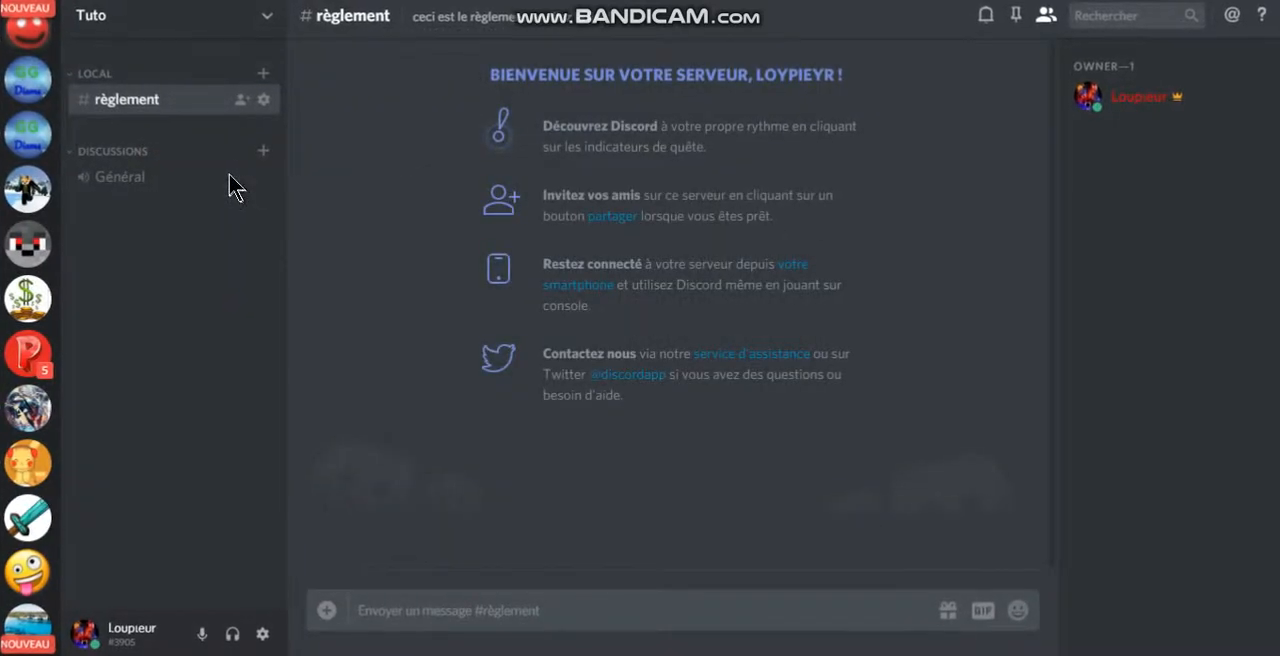
# Step: Delete the Général voice channel from the Discussions category
pyautogui.rightClick(134, 179)
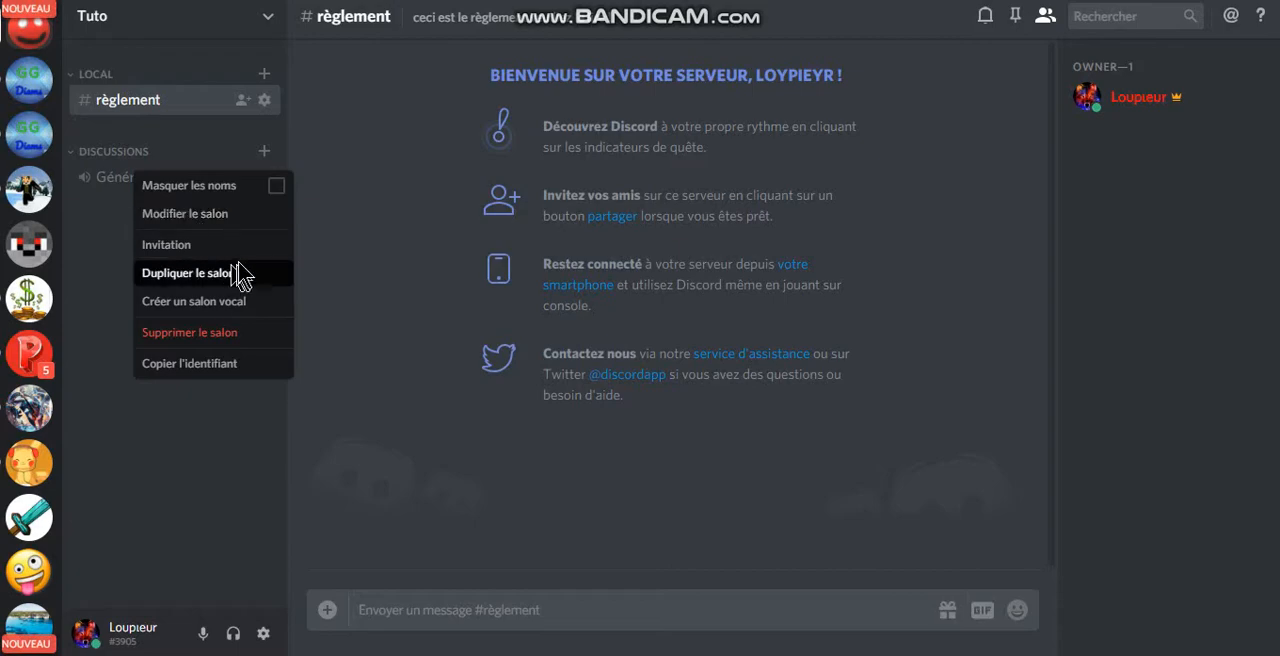
pyautogui.click(212, 334)
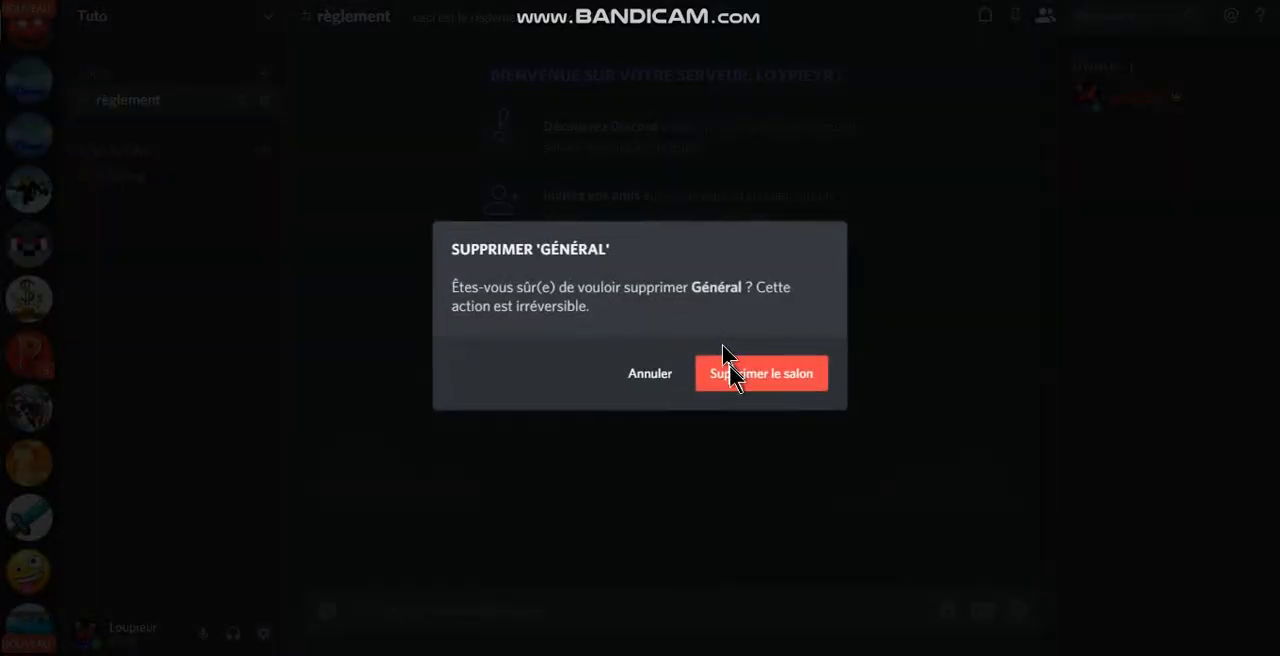
pyautogui.click(386, 222)
# Step: Create a text channel named discussions in the Discussions category
pyautogui.click(263, 156)
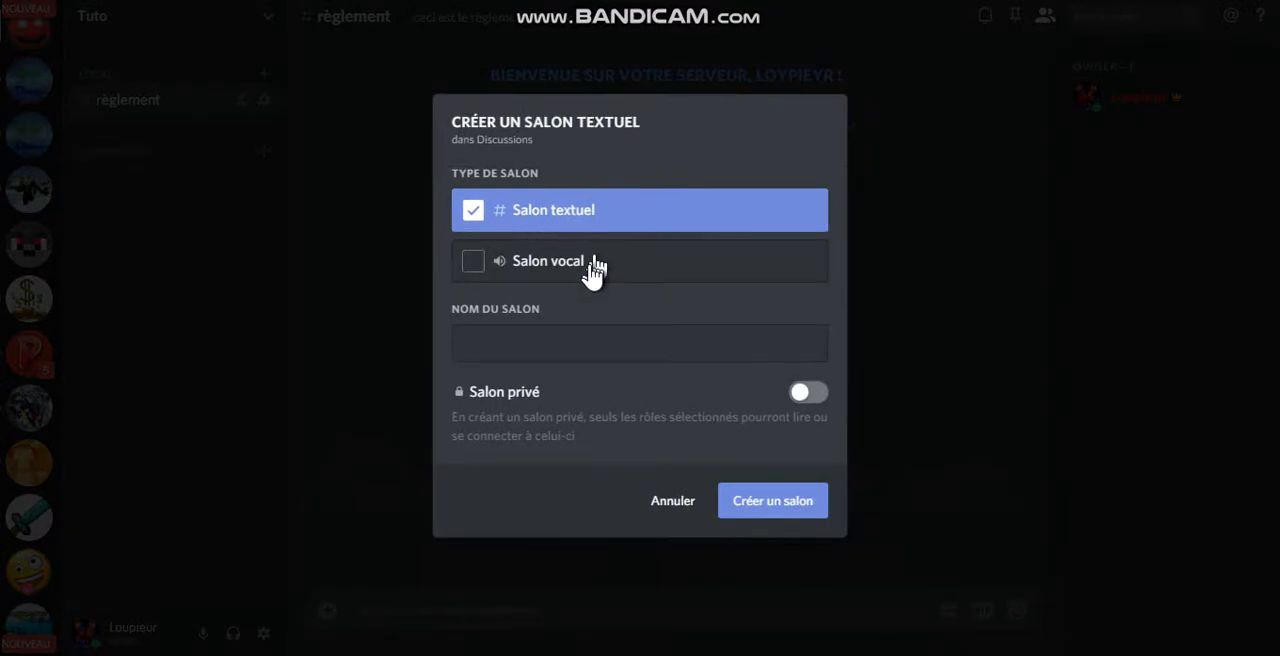
pyautogui.click(586, 341)
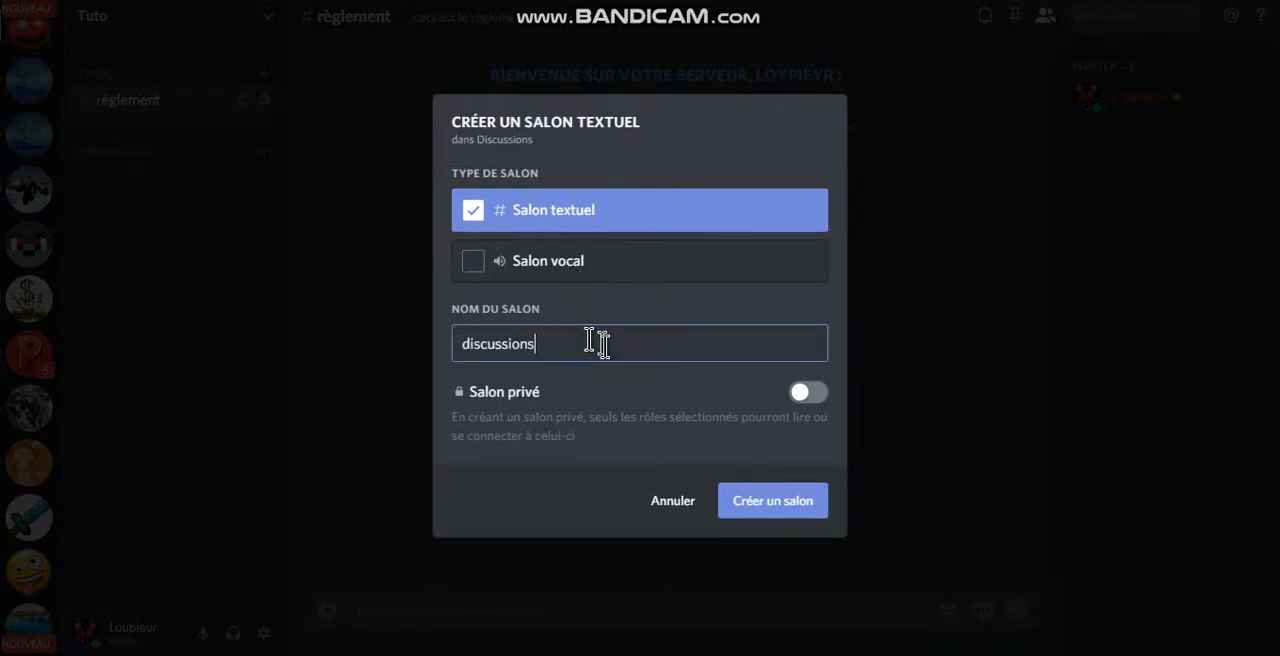
pyautogui.click(749, 505)
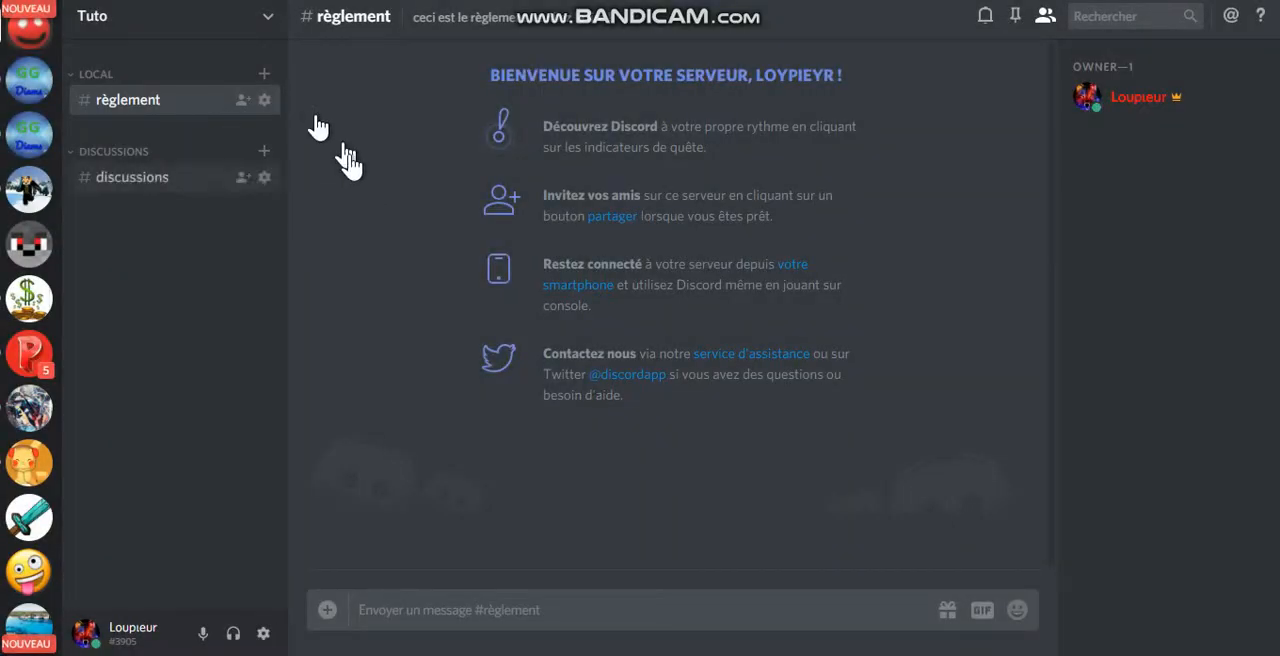
# Step: Create a voice channel named Discussions in the Discussions category
pyautogui.click(264, 151)
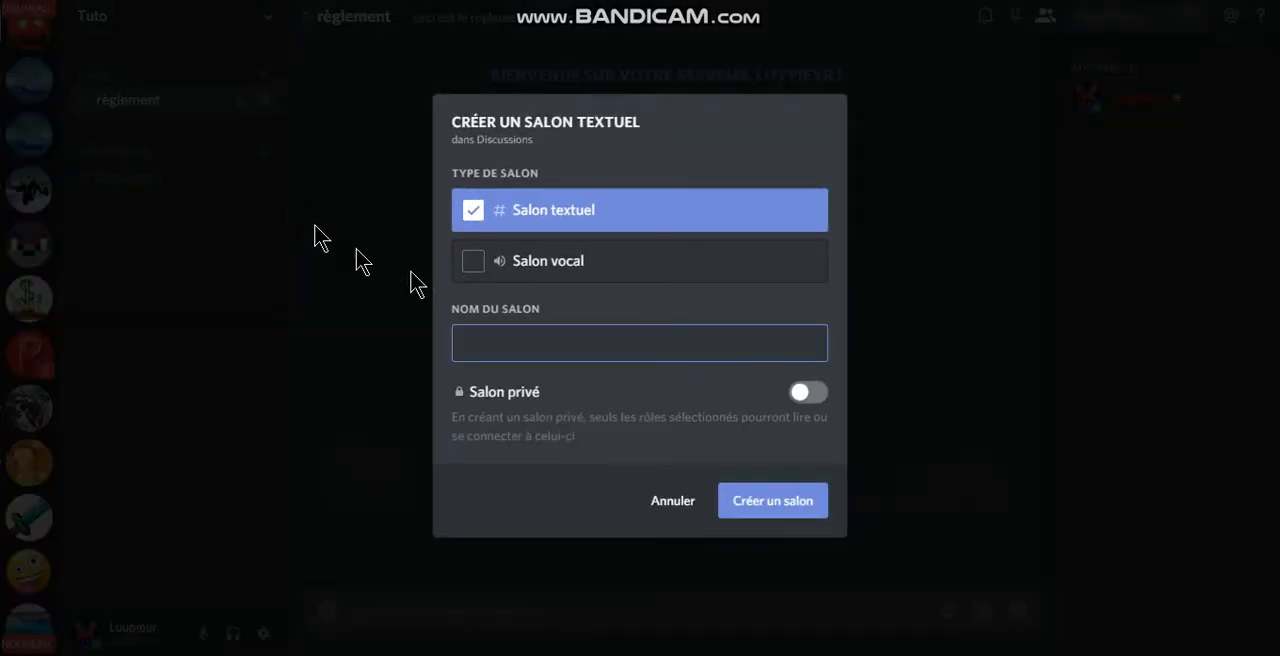
pyautogui.click(543, 278)
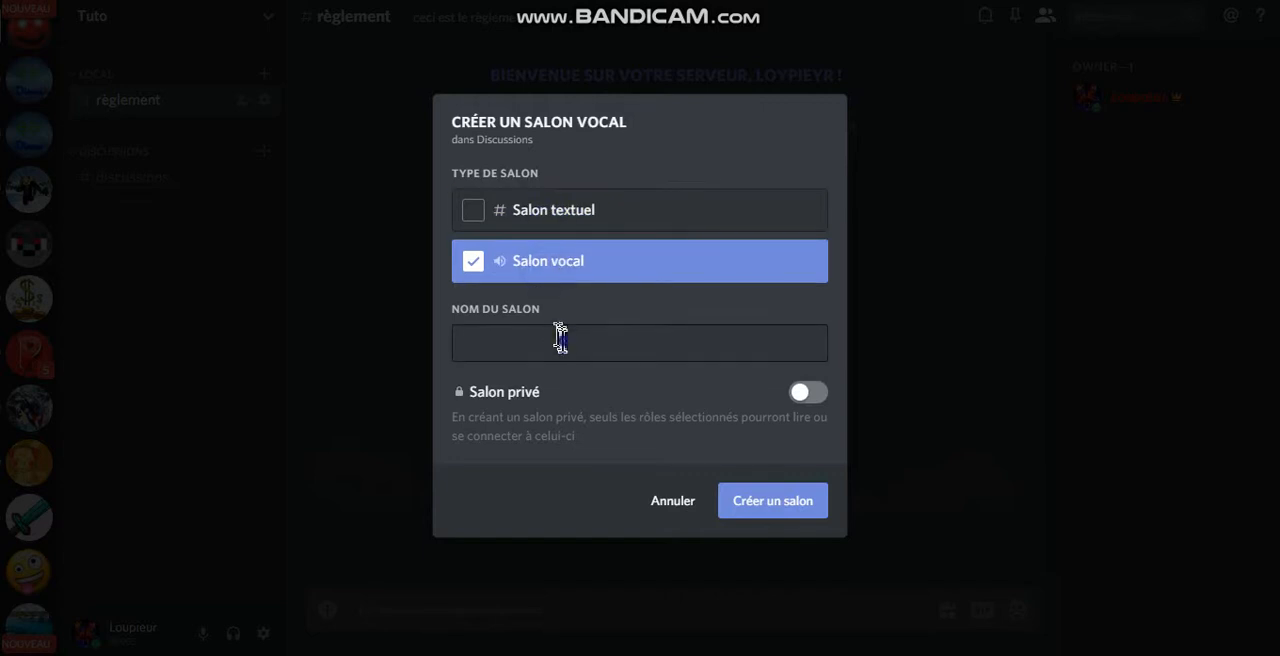
pyautogui.click(561, 338)
pyautogui.write('Discussions')
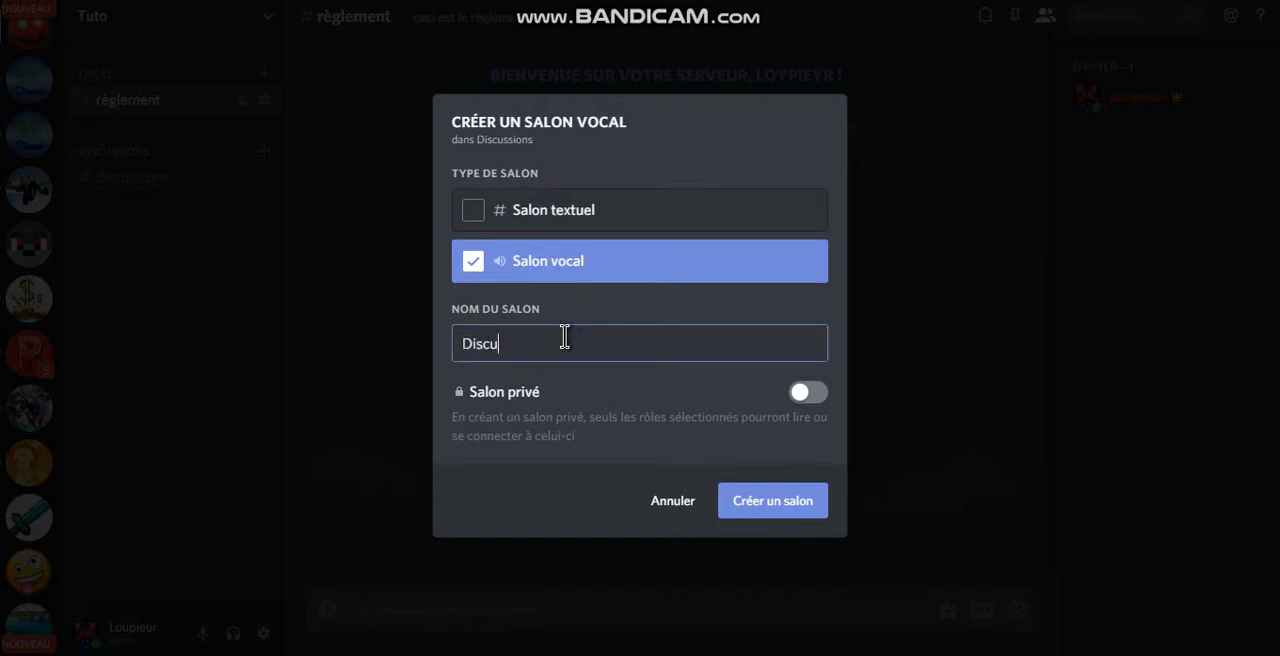
pyautogui.click(740, 500)
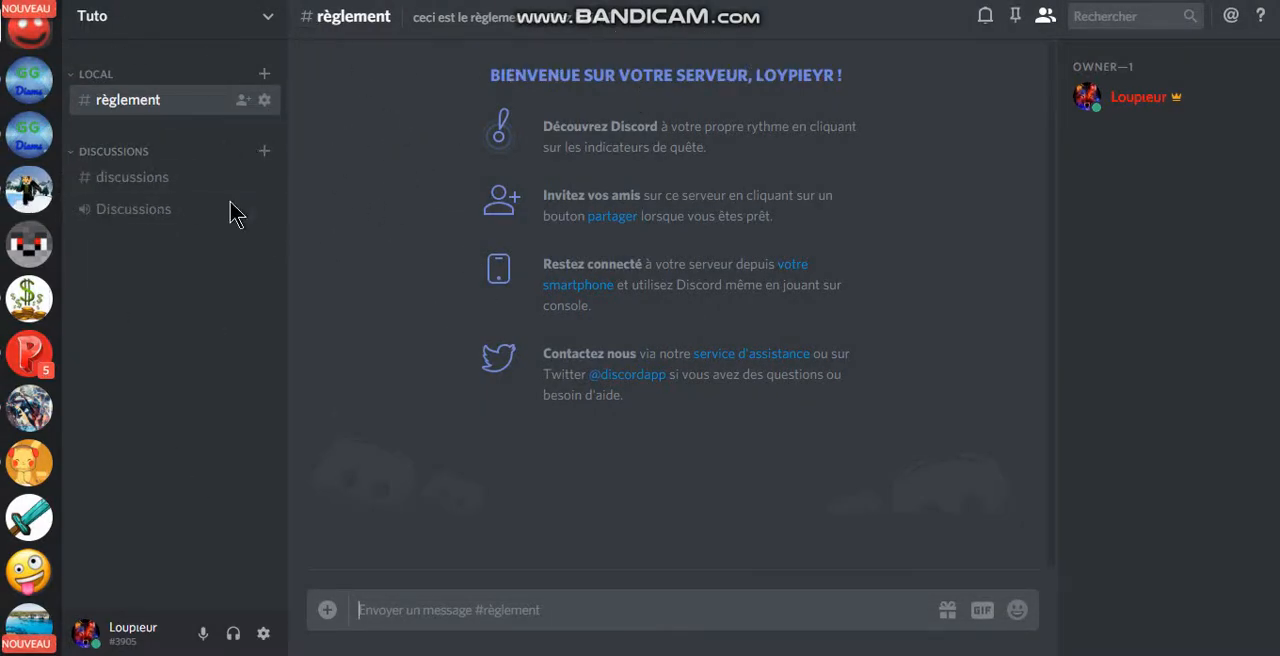
# Step: Create a text channel named candidature in the LOCAL category
pyautogui.click(264, 75)
pyautogui.write('ca')
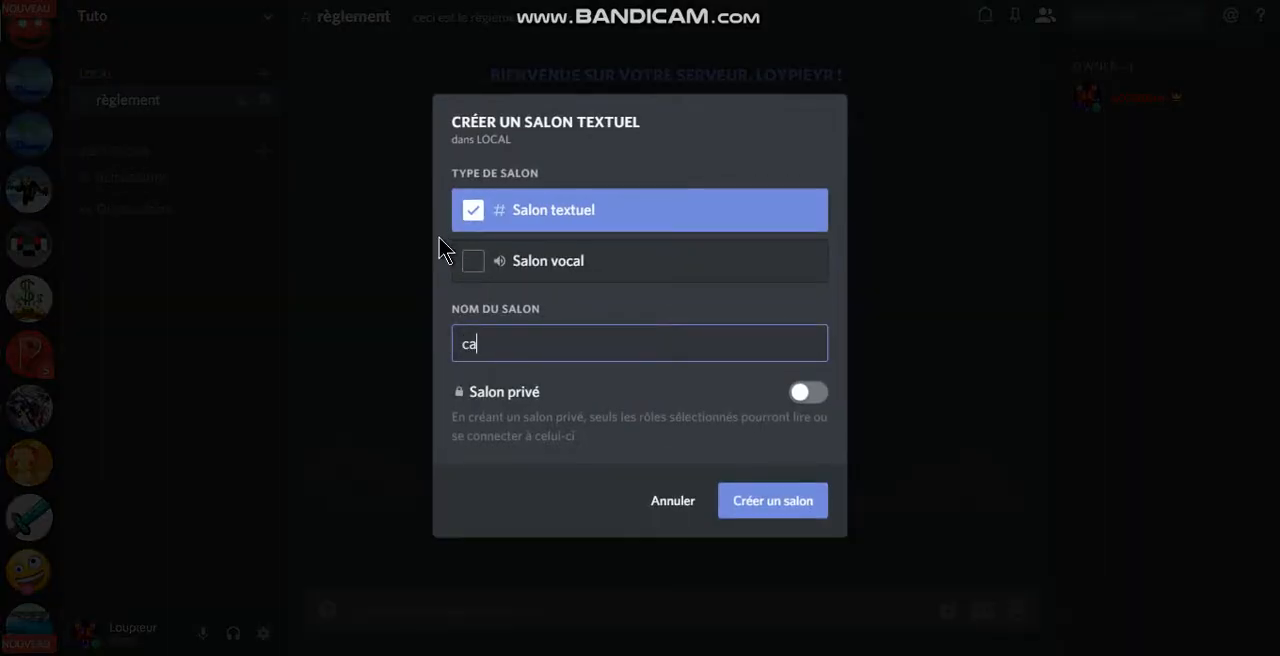
pyautogui.write('ndo')
pyautogui.press('BackSpace')
pyautogui.write('idature')
pyautogui.click(789, 492)
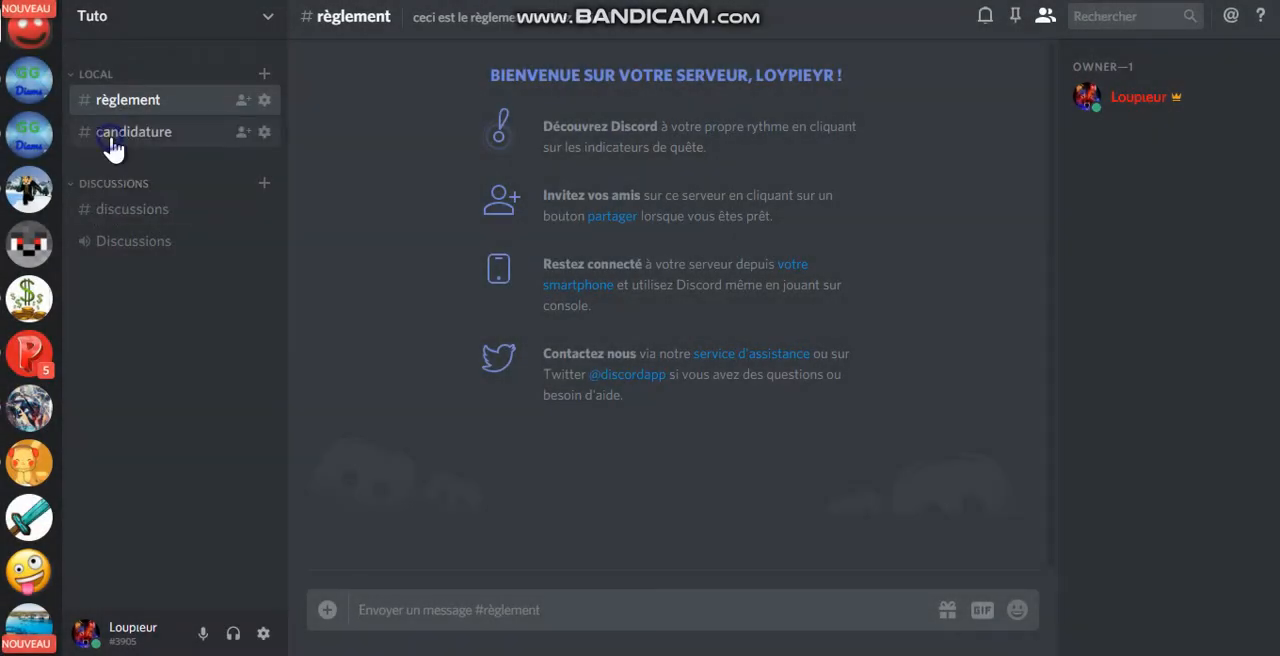
# Step: Open the candidature channel and try entering a short test message
pyautogui.click(112, 146)
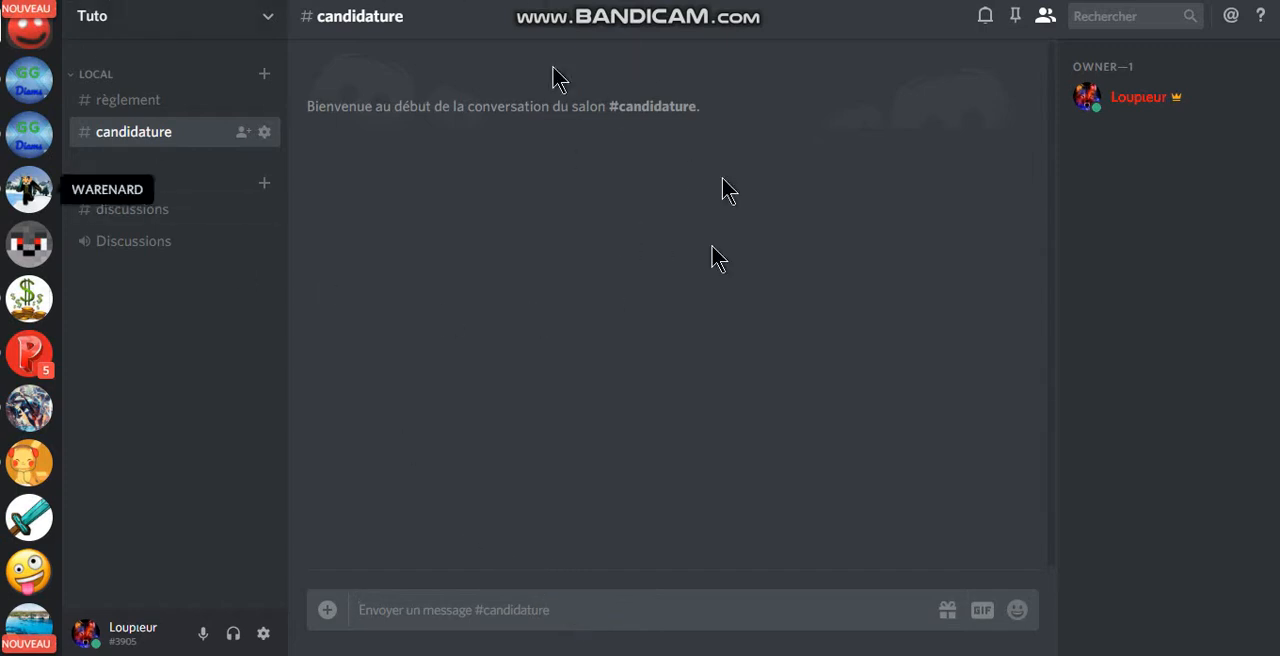
pyautogui.click(735, 307)
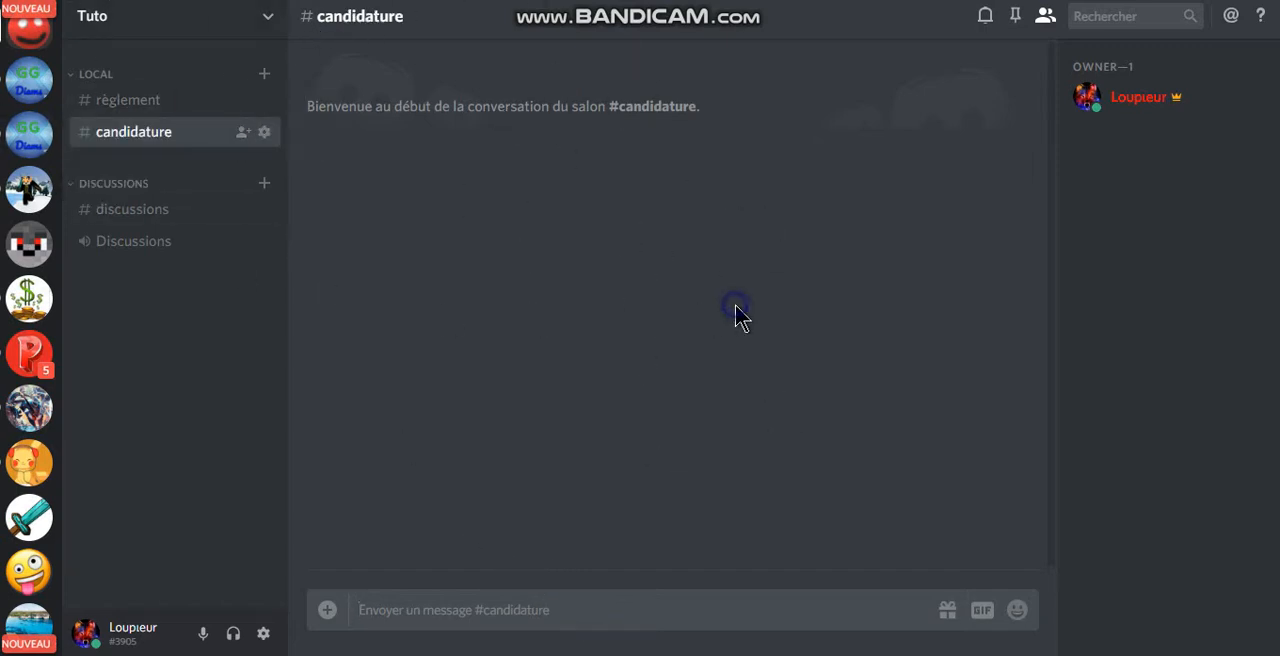
pyautogui.click(547, 601)
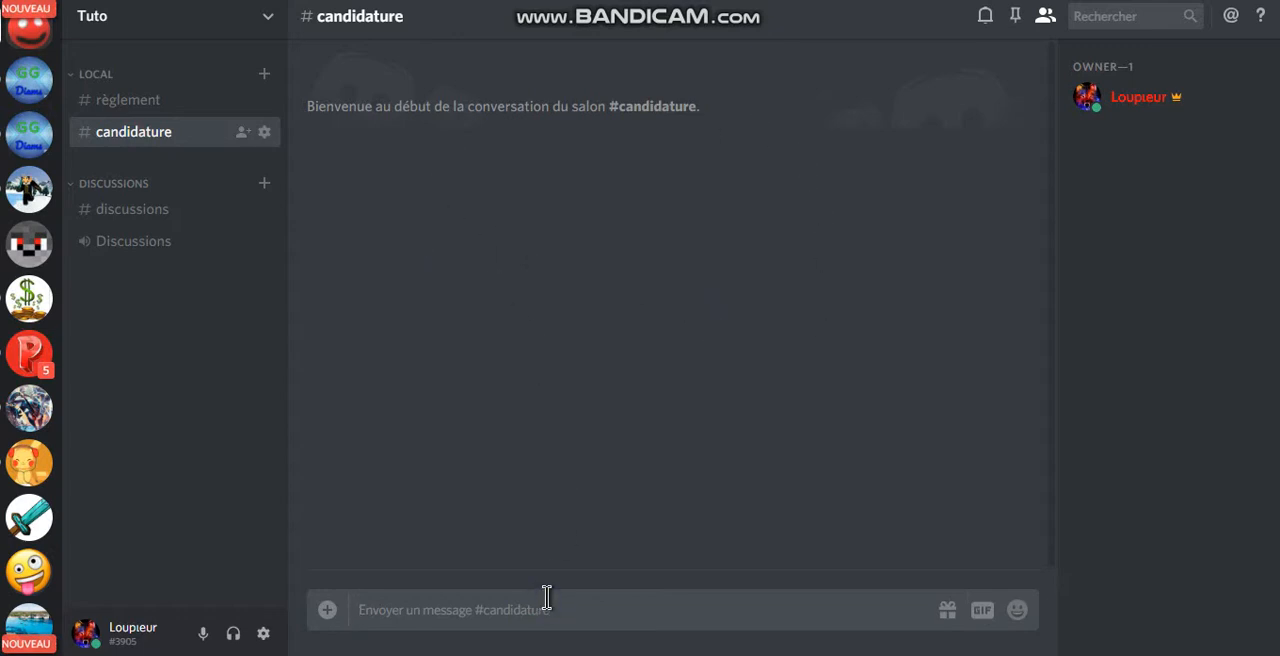
pyautogui.write('rfthfyte')
pyautogui.press('Return')
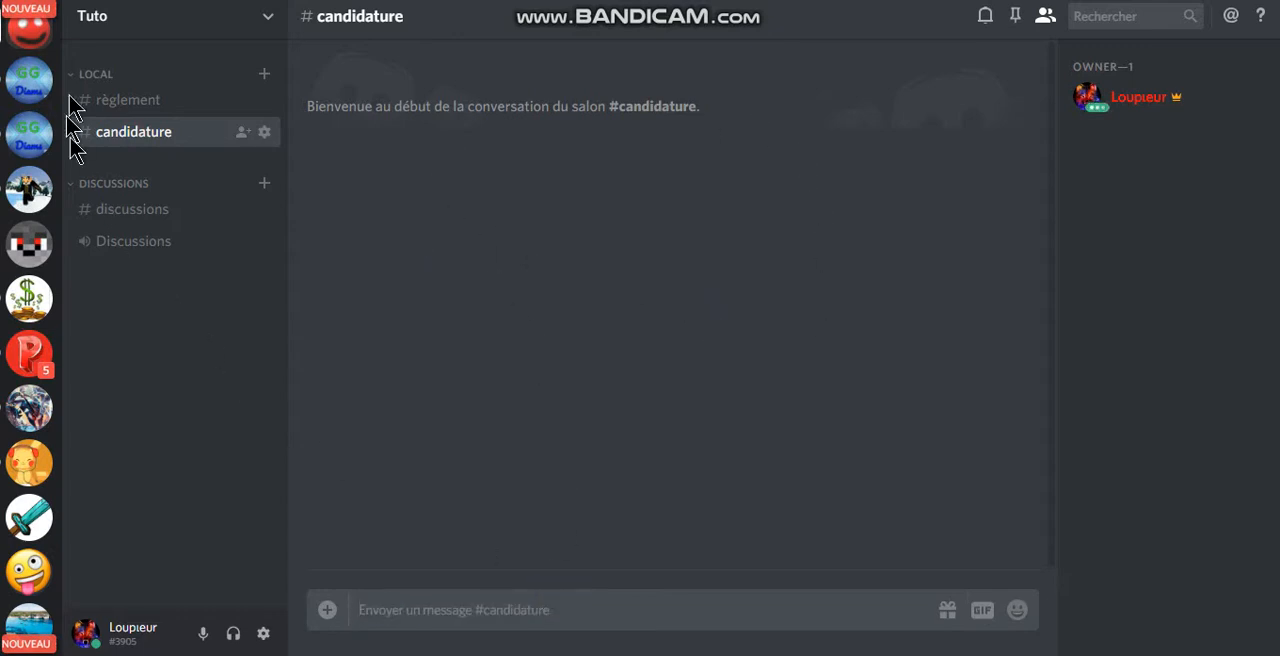
# Step: Post the message "bla bla" in the discussions text channel, and briefly join and leave the Discussions voice channel
pyautogui.click(105, 100)
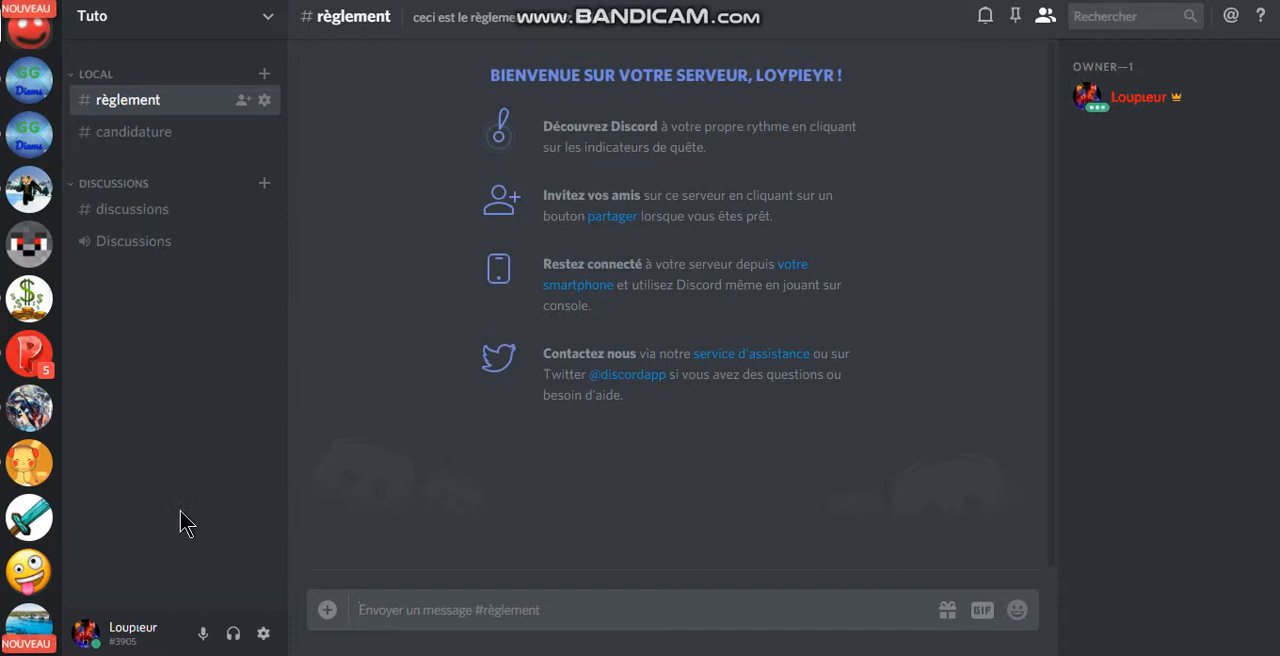
pyautogui.click(160, 212)
pyautogui.write('bl')
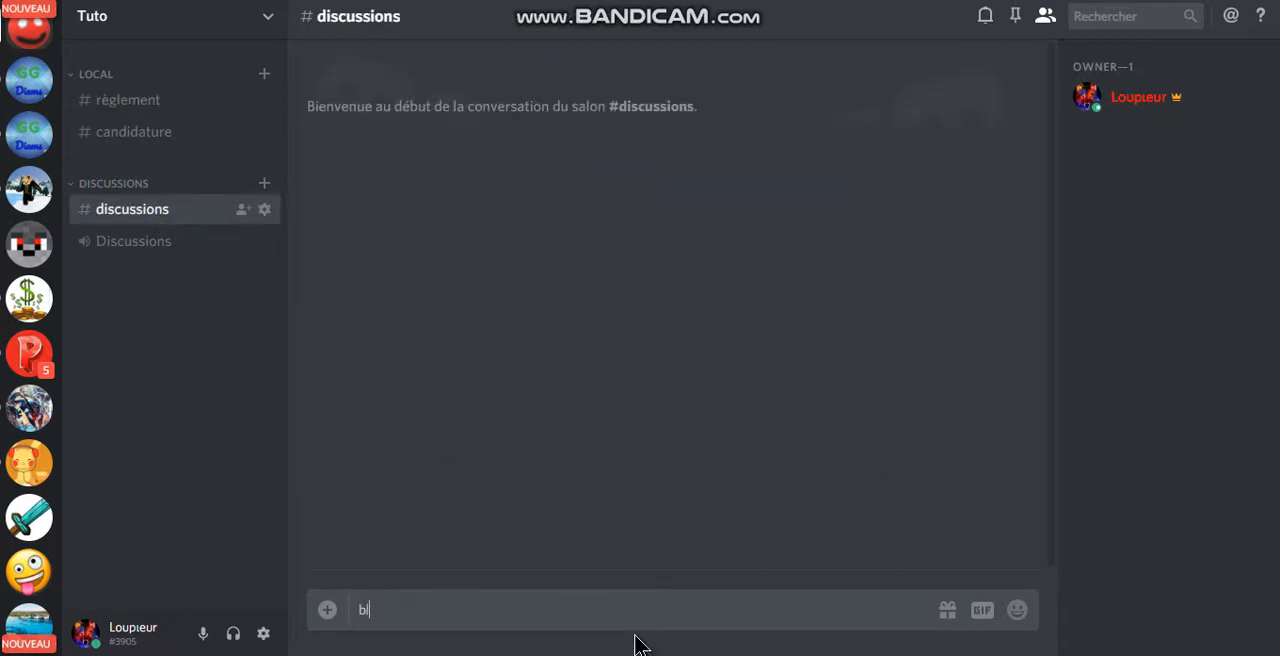
pyautogui.write('a bla')
pyautogui.press('Return')
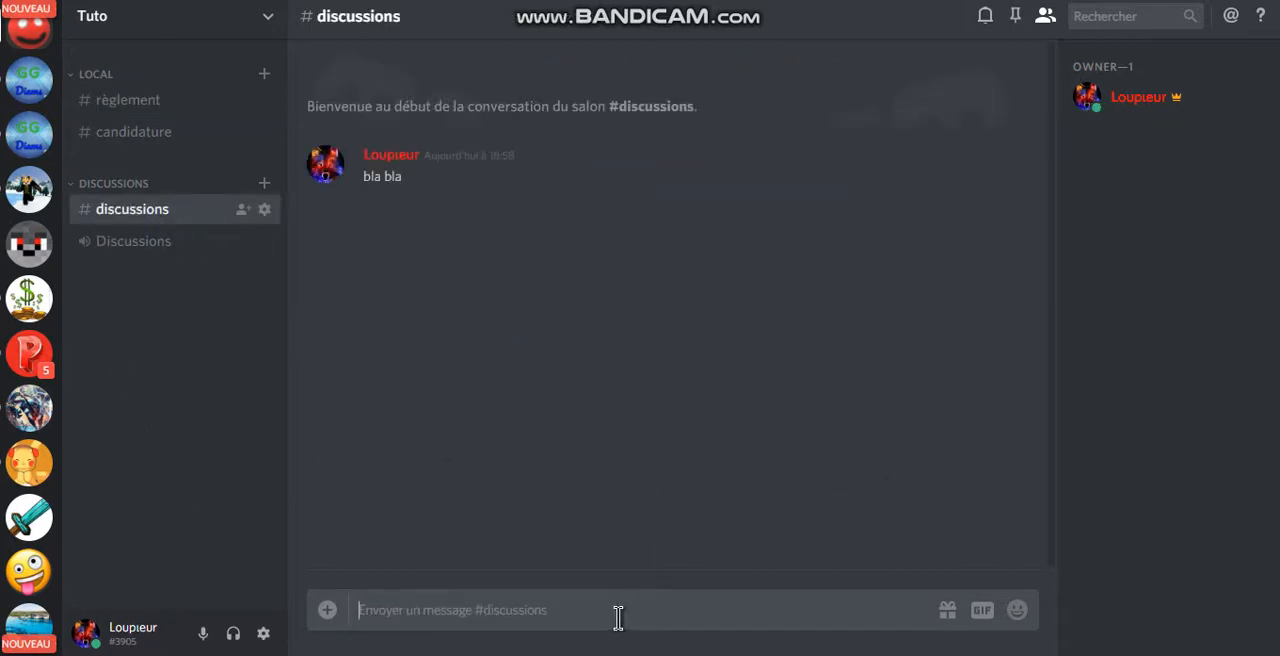
pyautogui.click(150, 245)
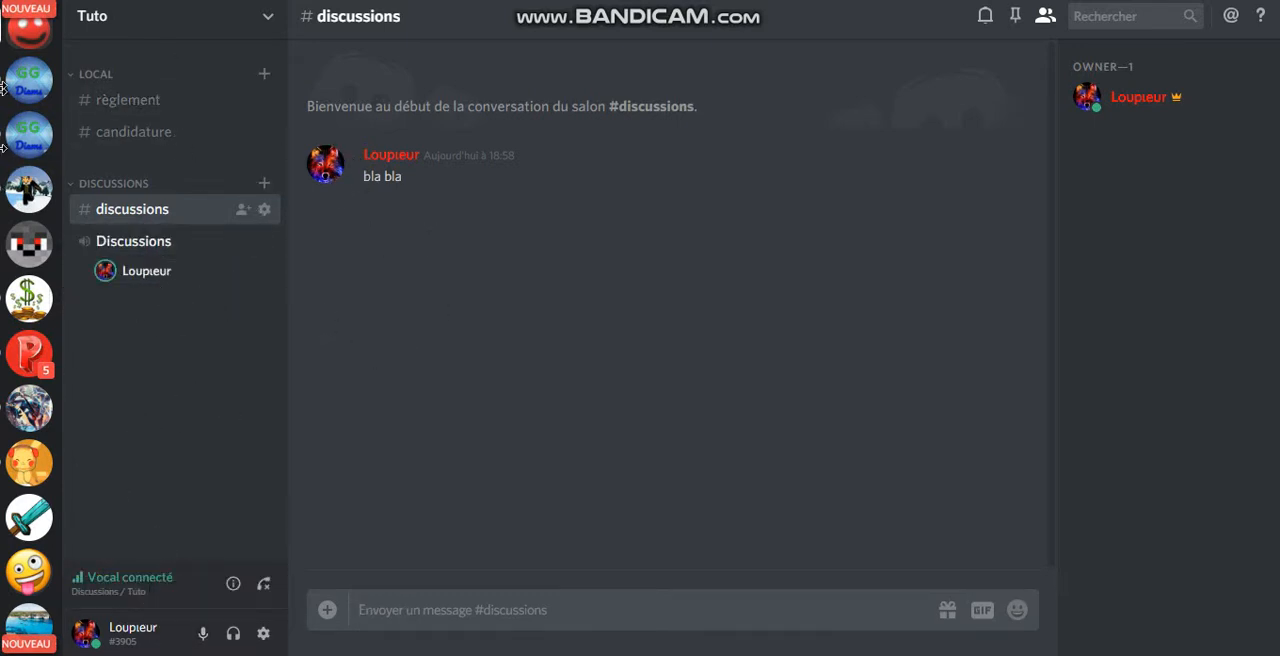
pyautogui.click(264, 585)
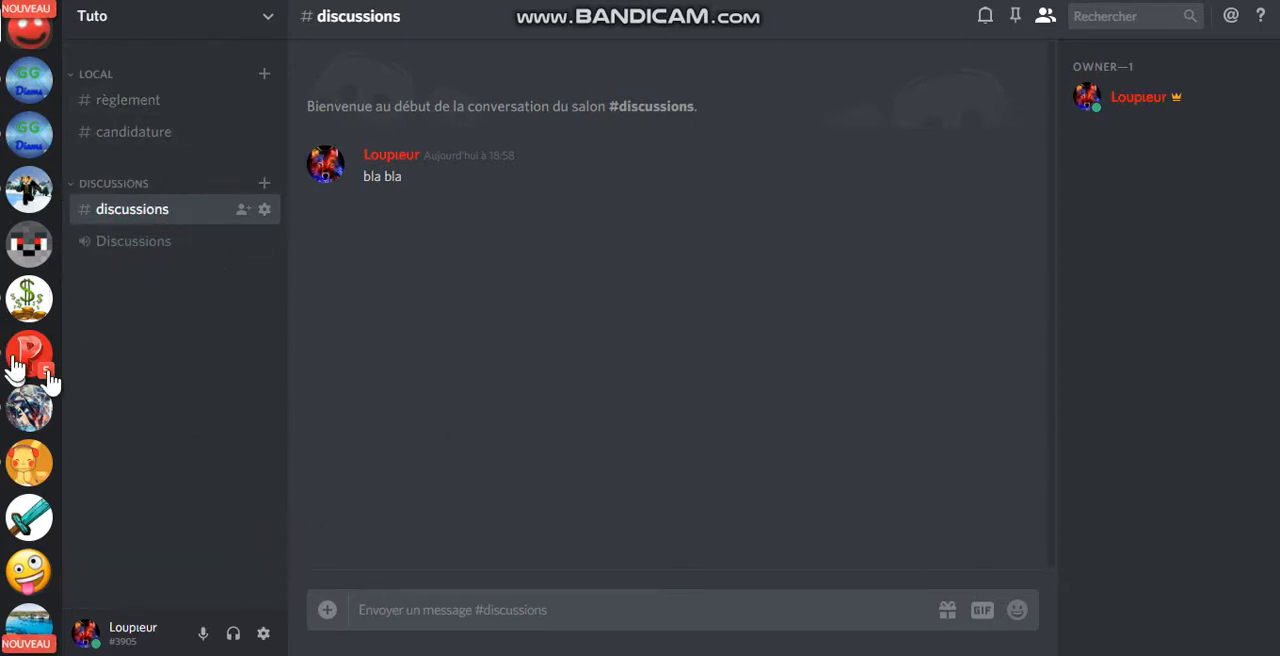
# Step: Review the AFK channel and welcome message channel options in the Tuto server's overview settings, and close the settings
pyautogui.click(196, 34)
pyautogui.click(183, 52)
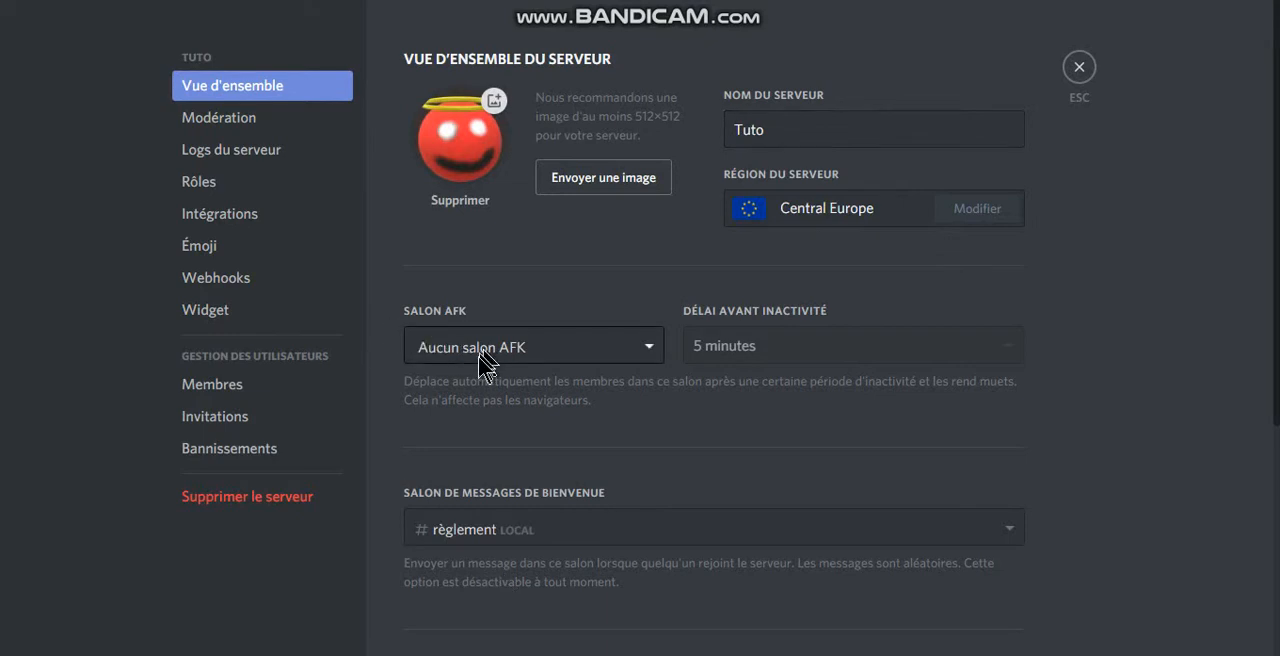
pyautogui.click(535, 538)
pyautogui.click(676, 468)
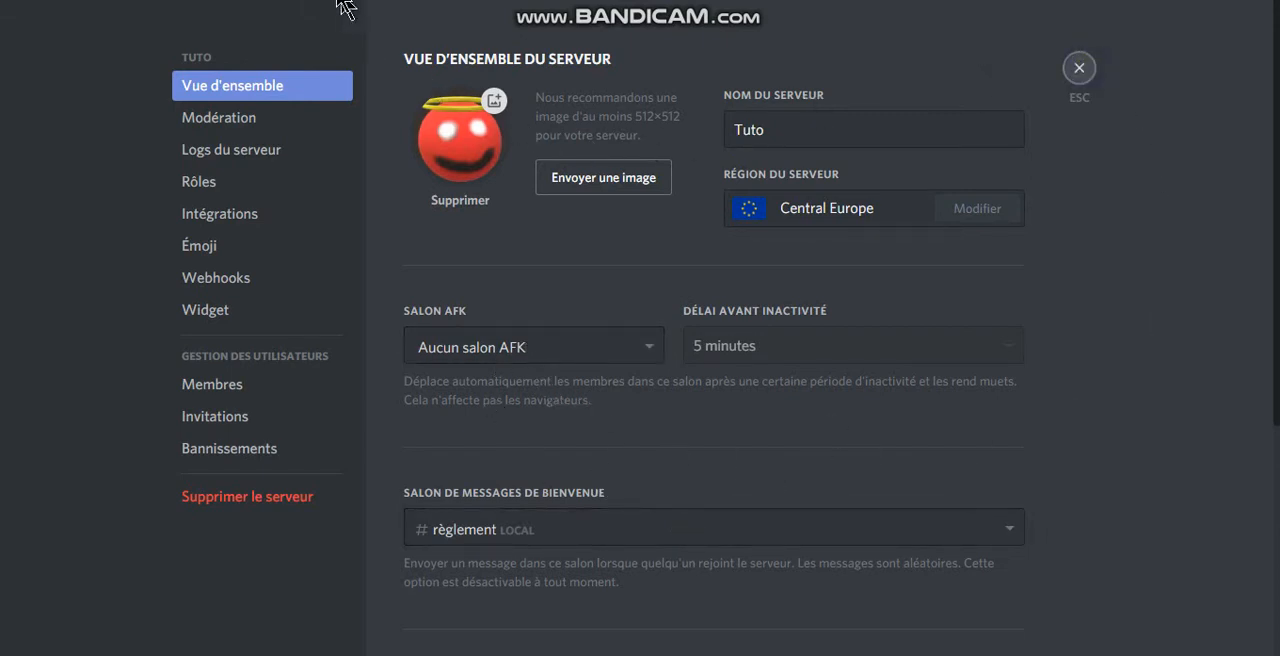
pyautogui.press('Escape')
# Step: Create a voice channel named AFK at the server level, outside the existing categories
pyautogui.click(265, 25)
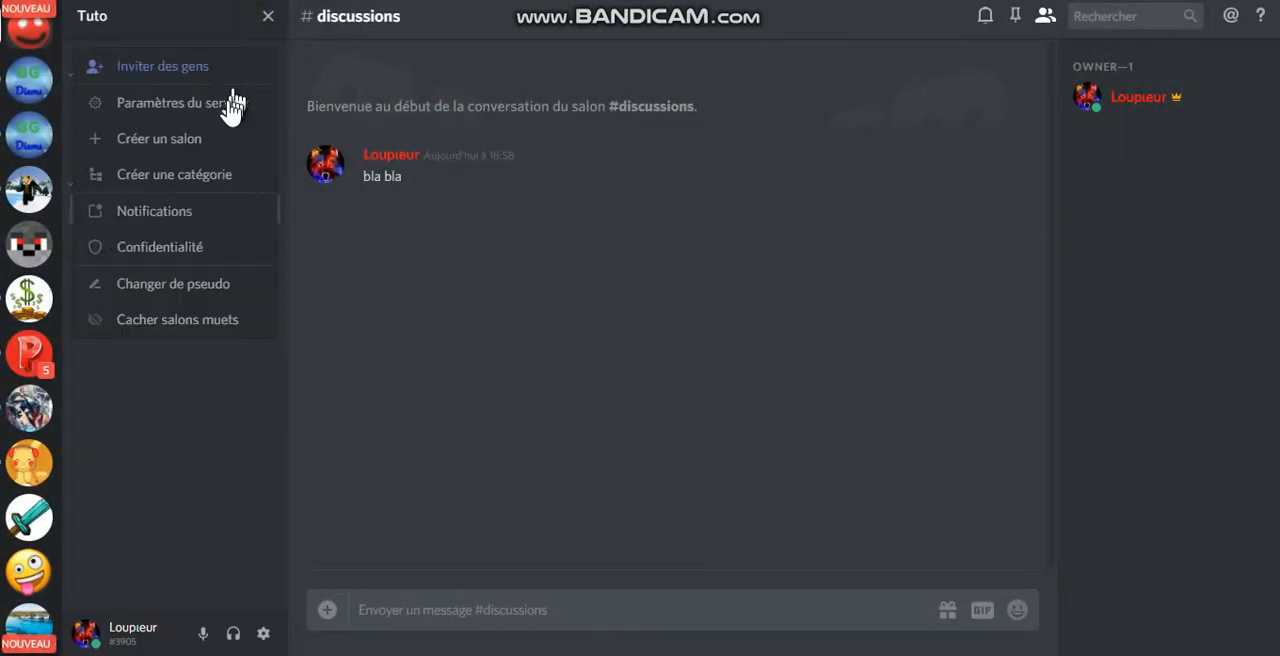
pyautogui.click(229, 141)
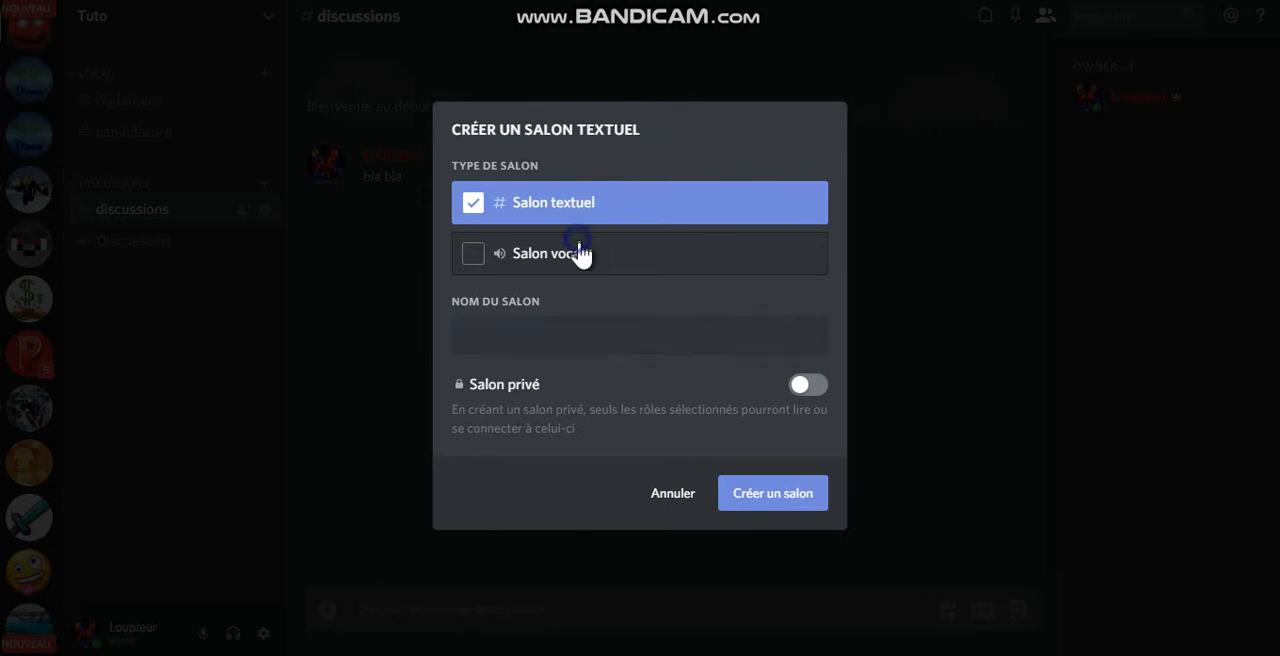
pyautogui.click(580, 253)
pyautogui.click(600, 334)
pyautogui.write('AFK')
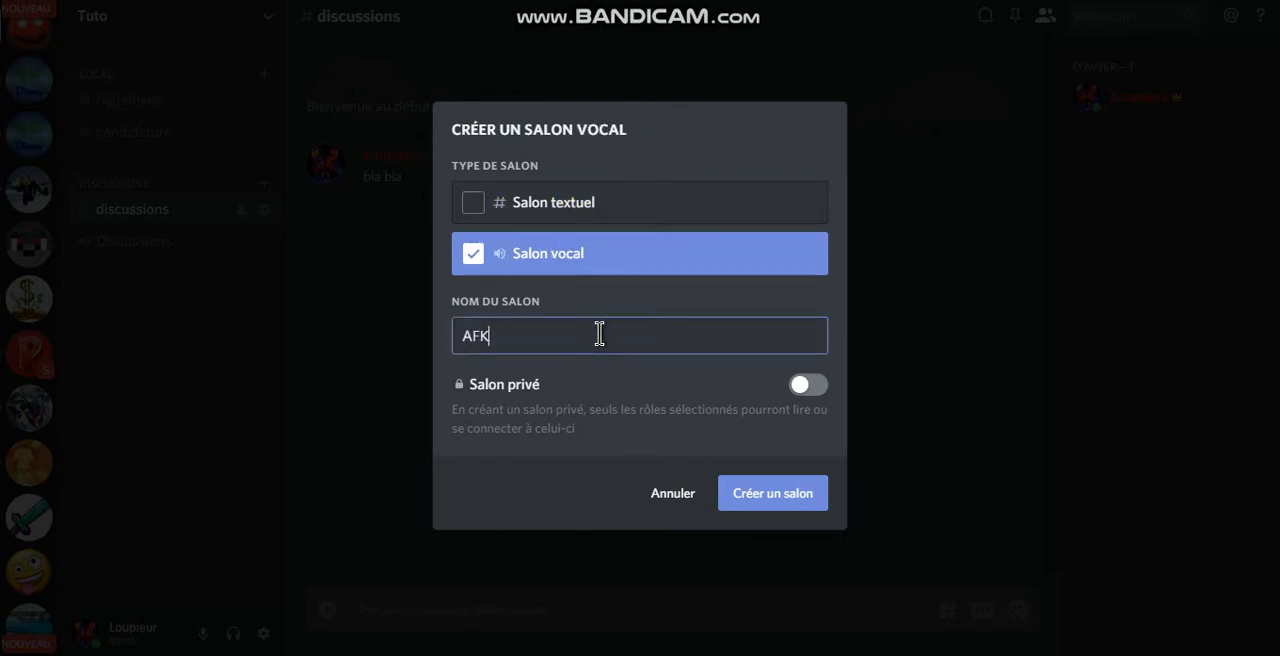
pyautogui.click(812, 492)
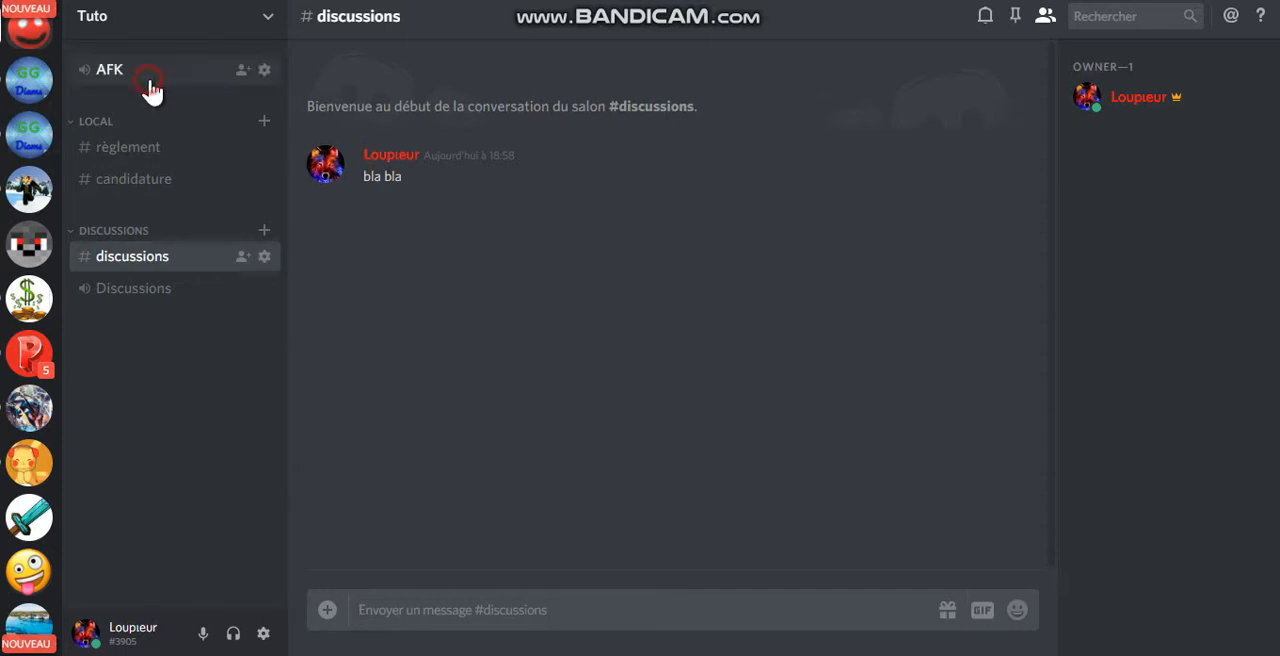
pyautogui.rightClick(148, 76)
pyautogui.click(548, 303)
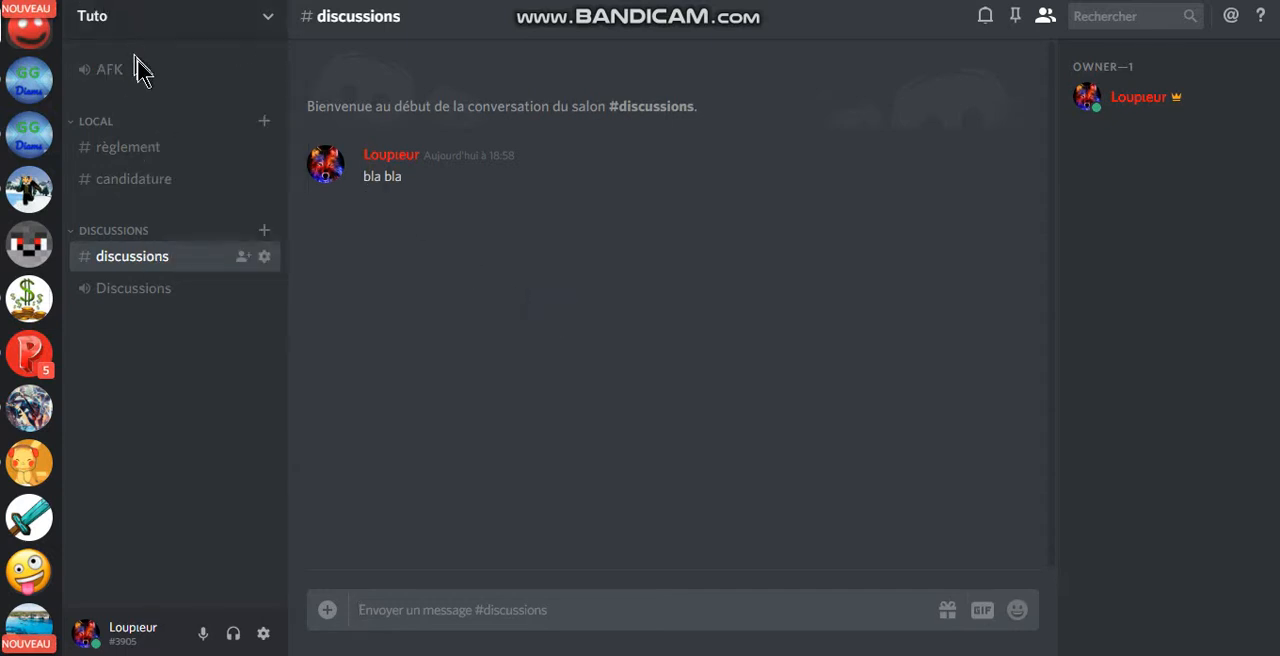
pyautogui.rightClick(170, 78)
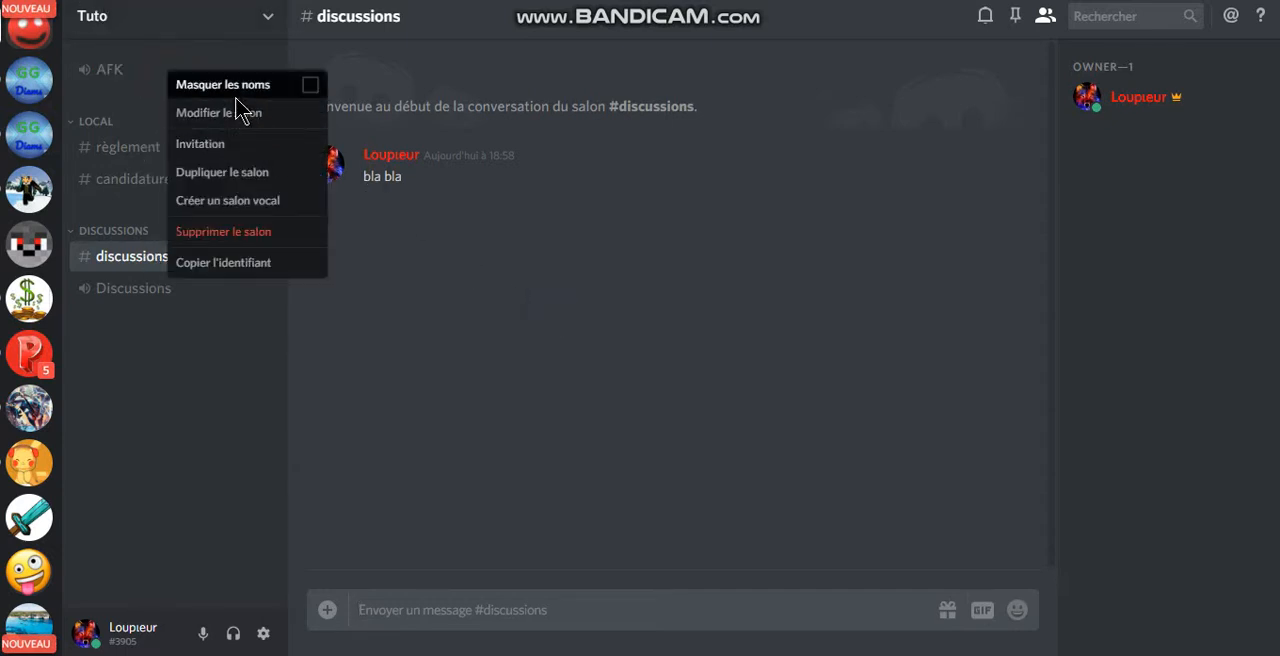
pyautogui.click(240, 110)
pyautogui.click(300, 122)
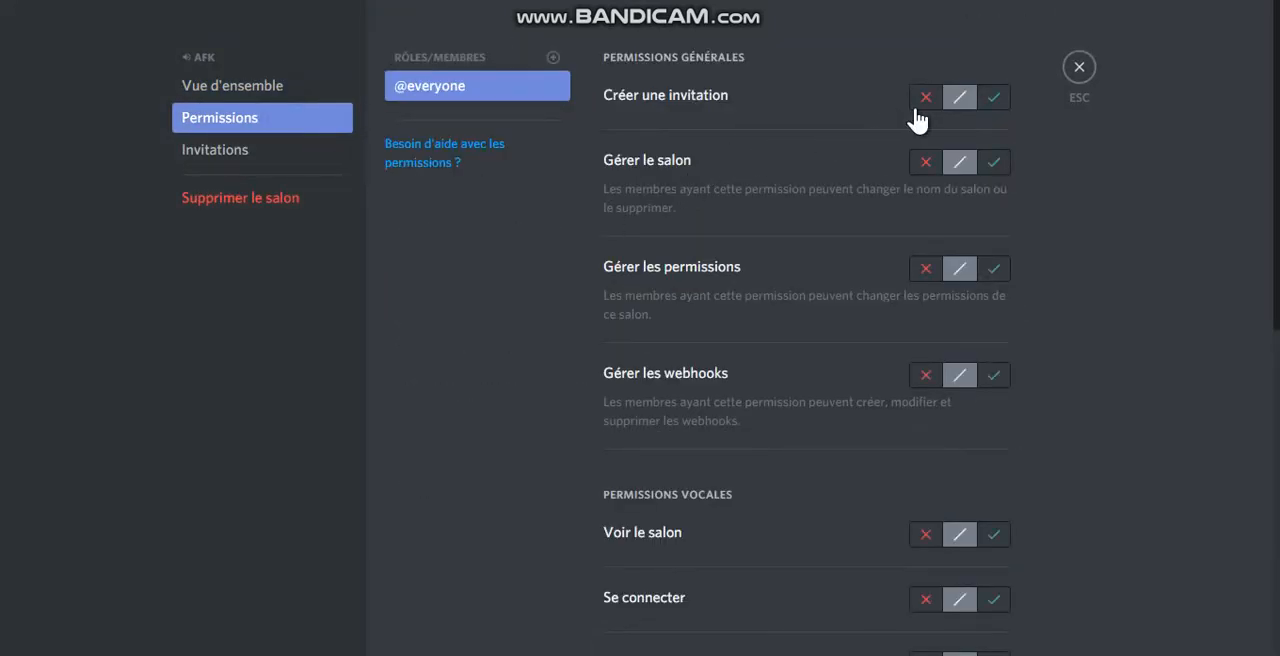
pyautogui.scroll(-3, 978, 180)
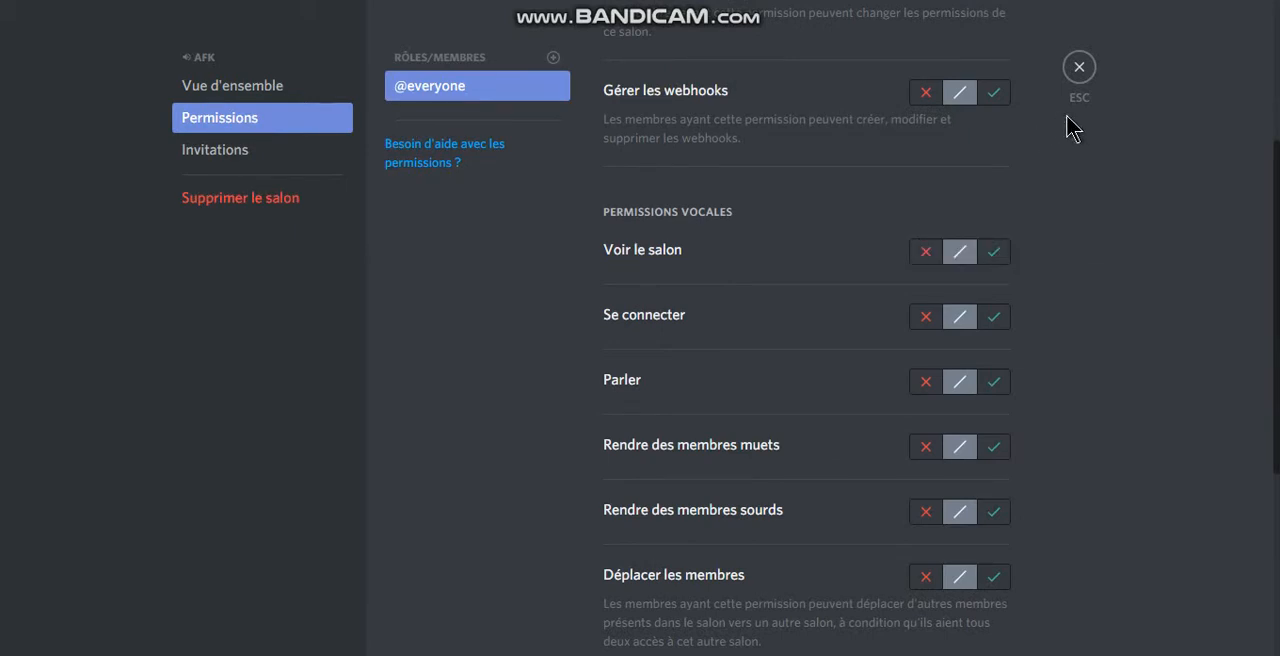
pyautogui.click(995, 253)
pyautogui.click(958, 262)
pyautogui.click(924, 250)
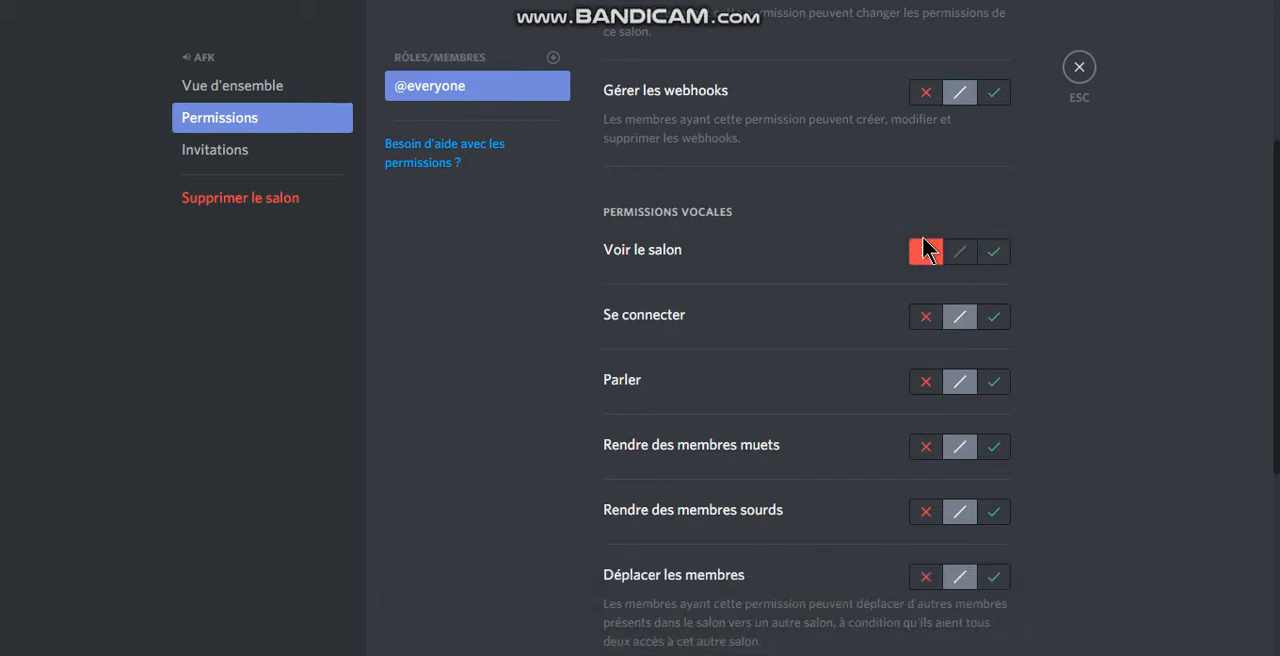
pyautogui.click(926, 318)
pyautogui.click(928, 382)
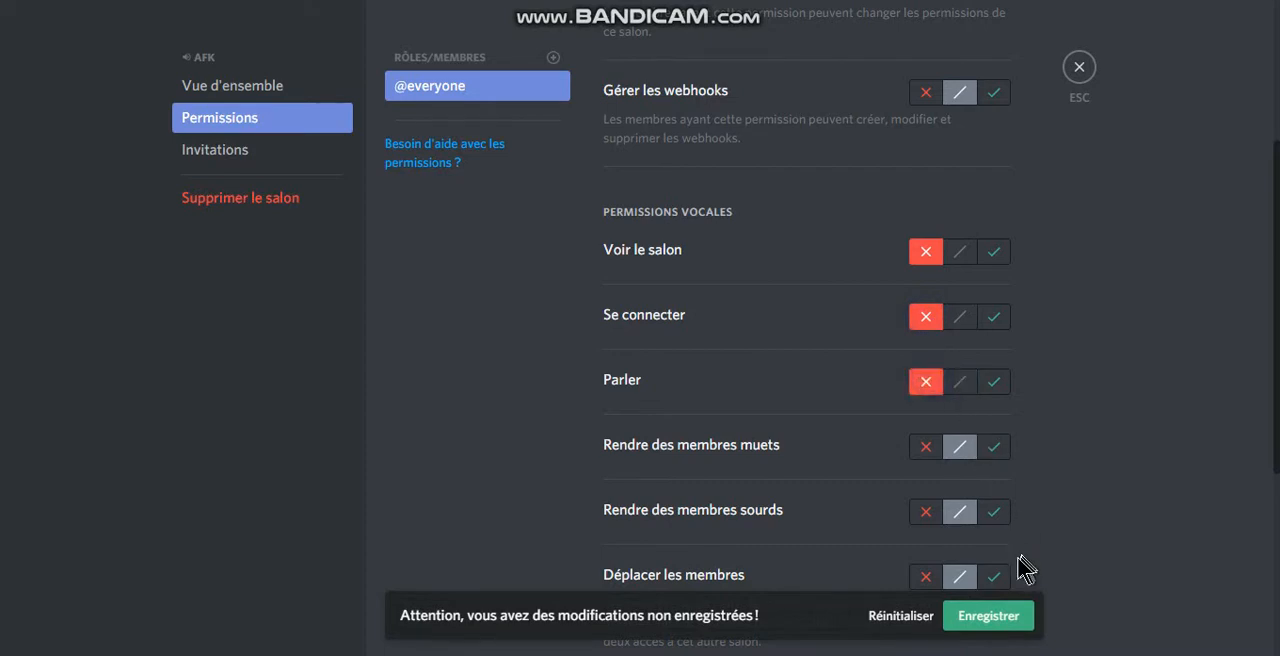
pyautogui.click(1000, 619)
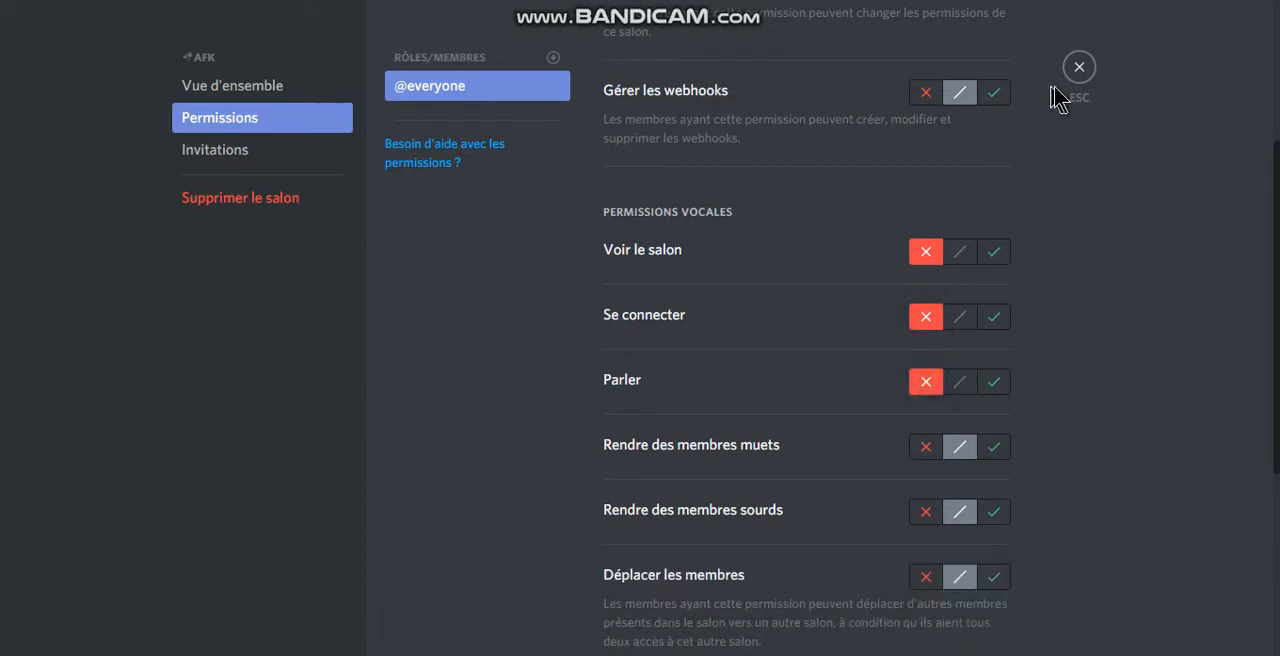
pyautogui.click(1086, 80)
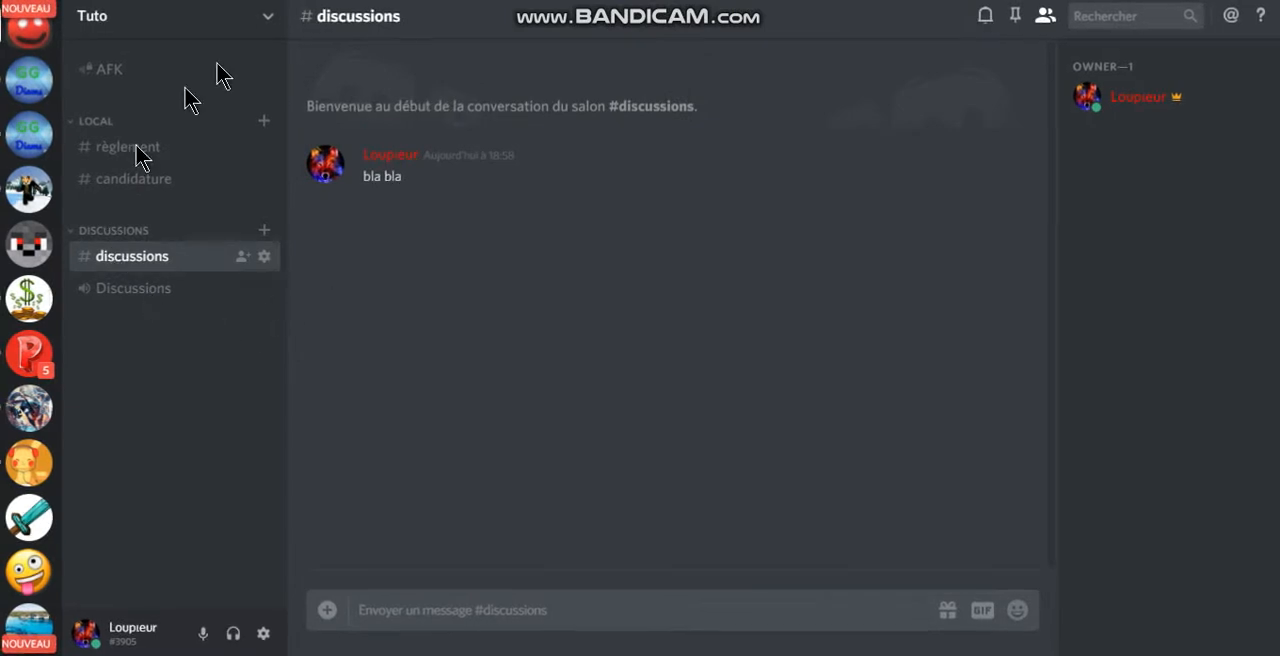
# Step: Create a text channel named bienvenue in the LOCAL category
pyautogui.click(266, 16)
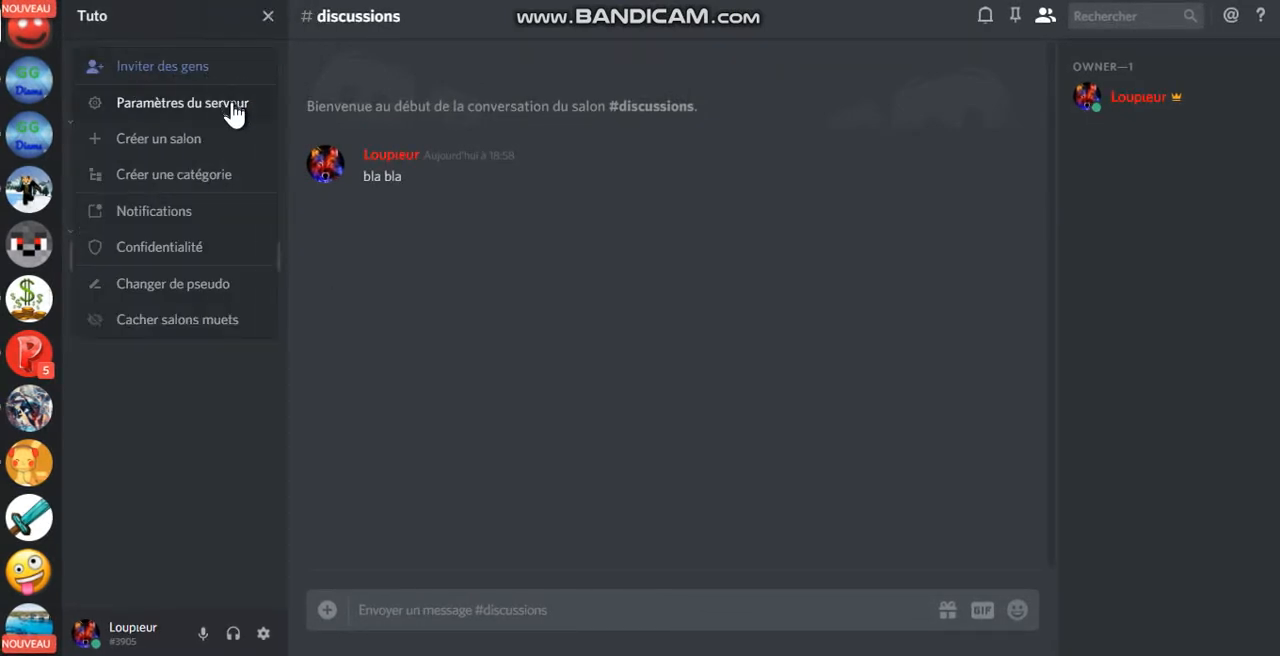
pyautogui.click(436, 308)
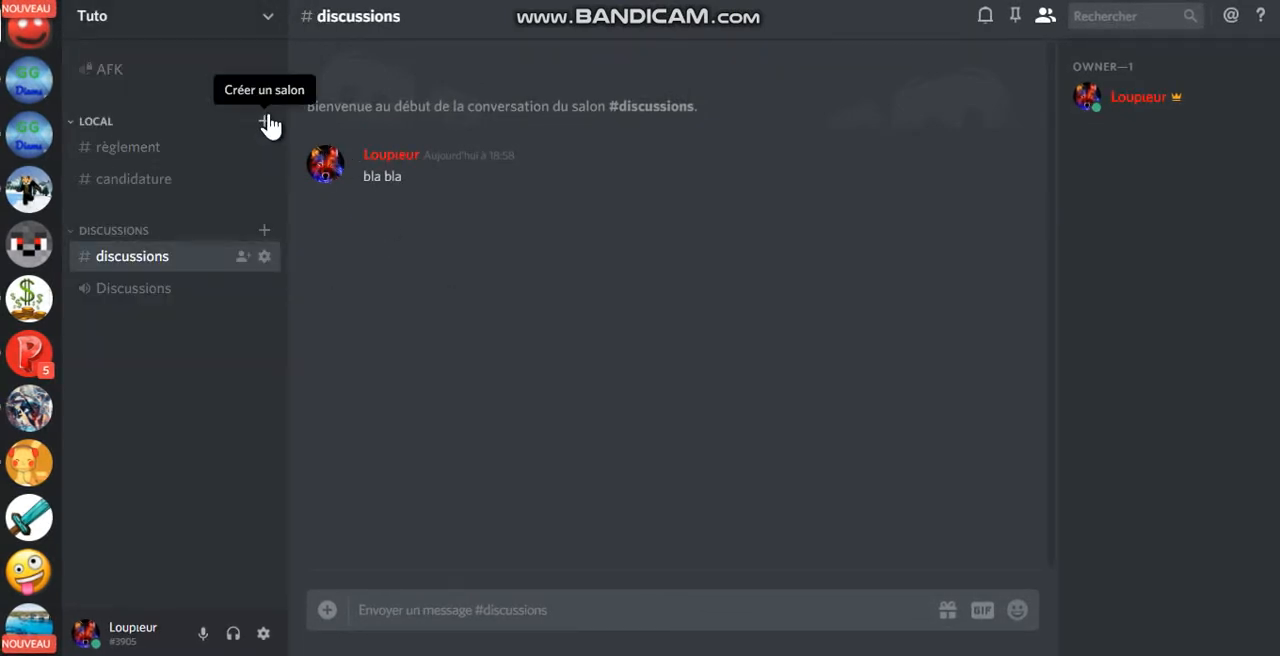
pyautogui.click(264, 121)
pyautogui.write('bie')
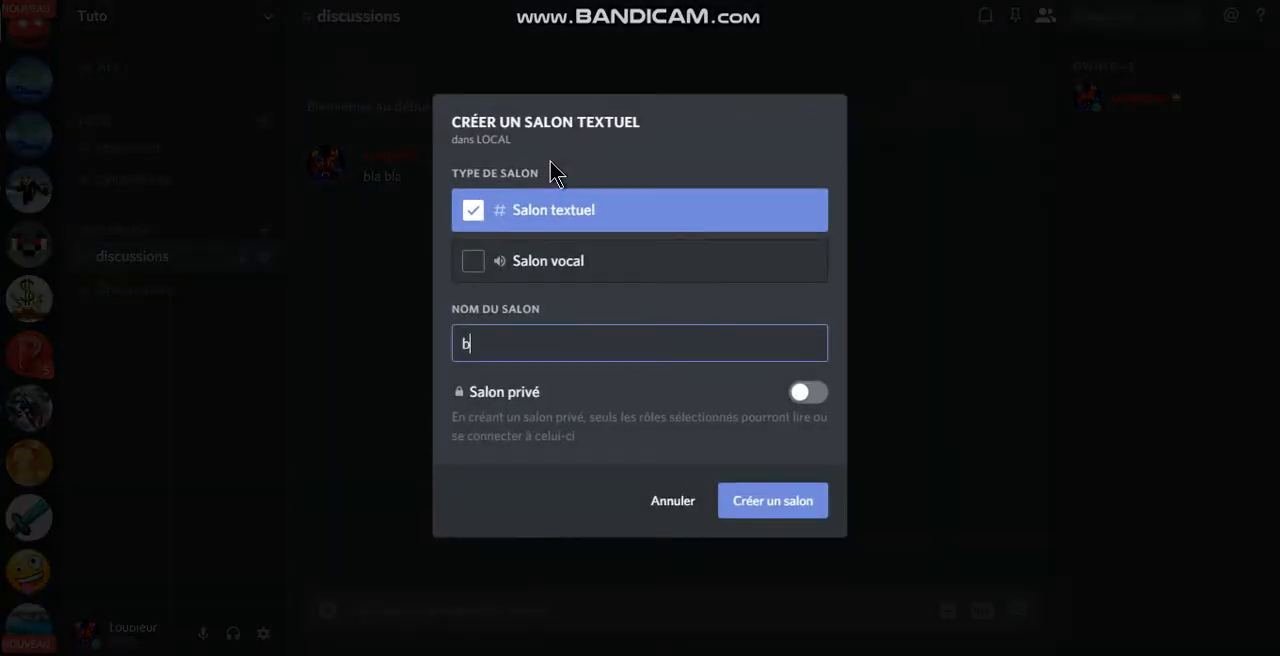
pyautogui.write('nvenye')
pyautogui.press('BackSpace')
pyautogui.press('BackSpace')
pyautogui.click(766, 500)
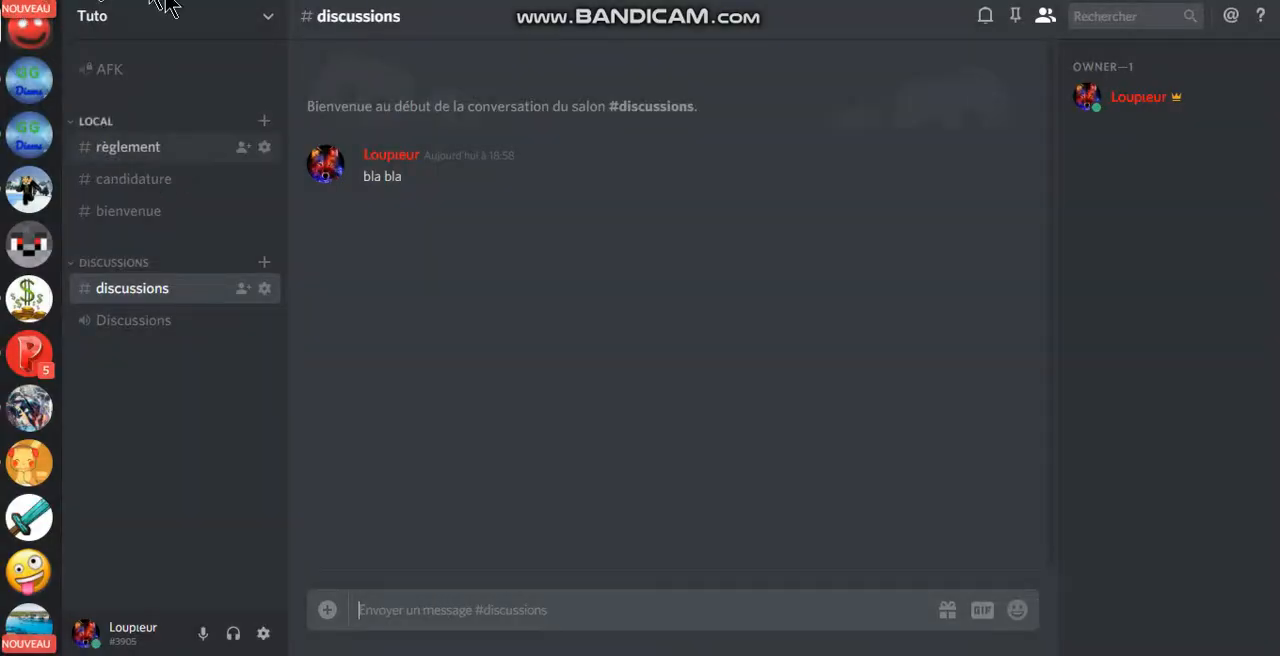
# Step: Set bienvenue as the welcome message channel in the Tuto server's overview settings
pyautogui.click(237, 34)
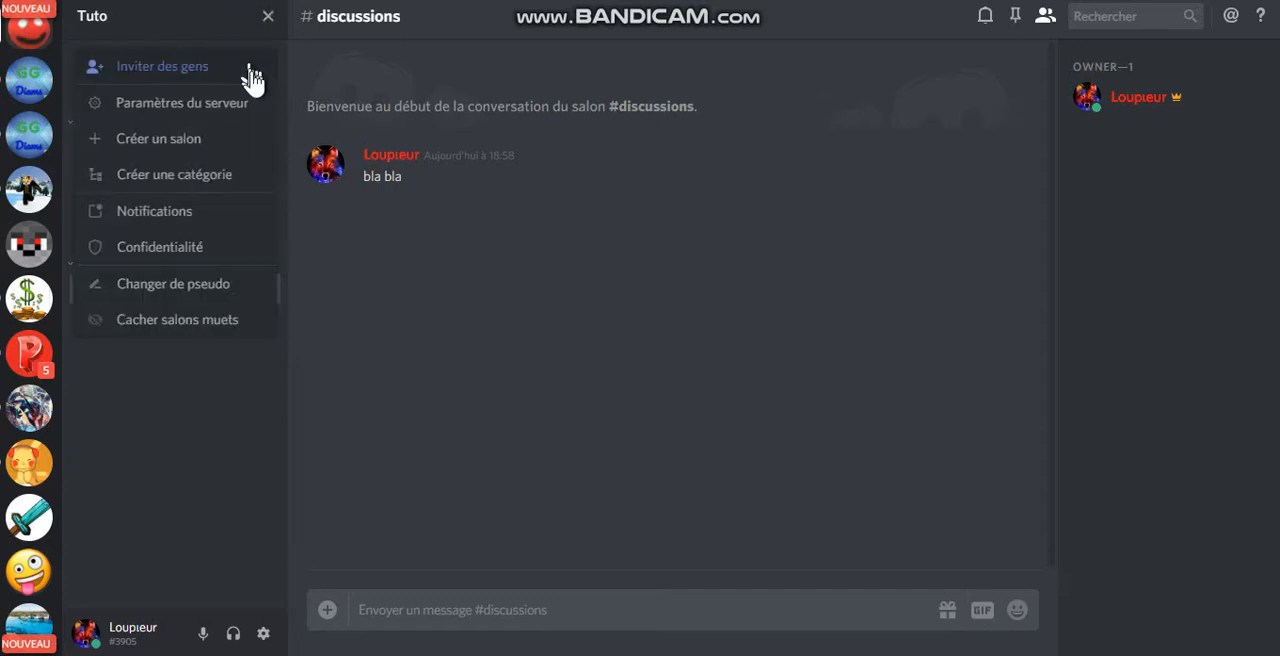
pyautogui.click(255, 108)
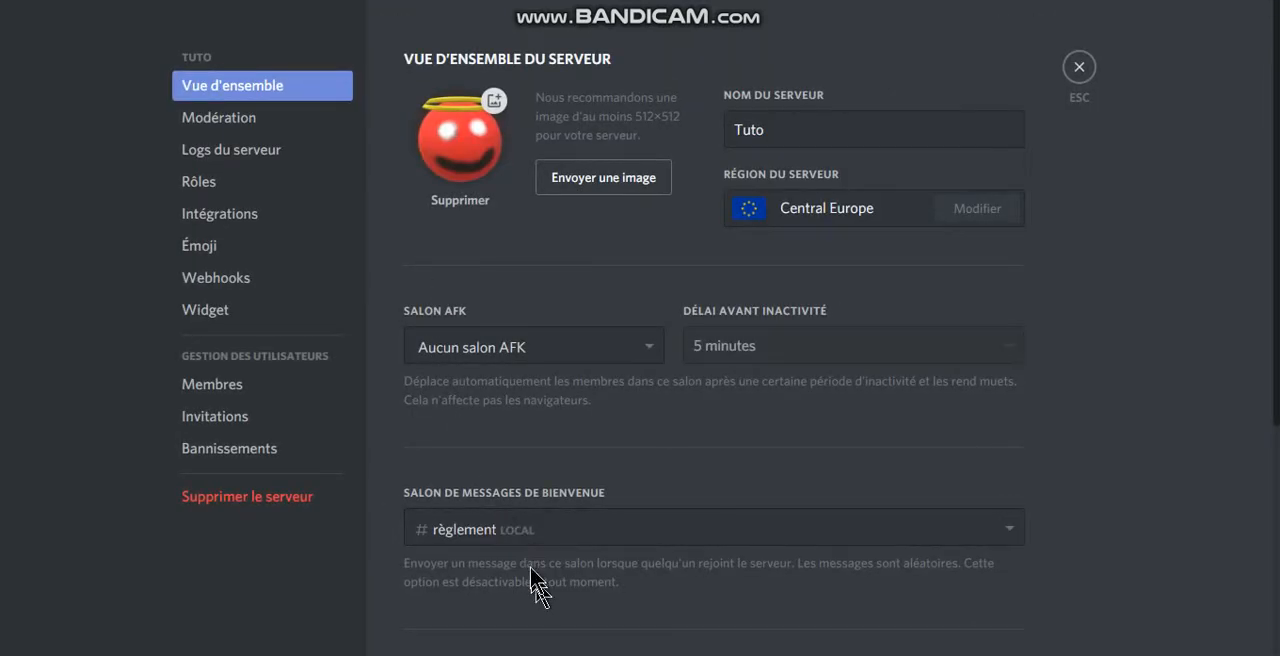
pyautogui.click(510, 530)
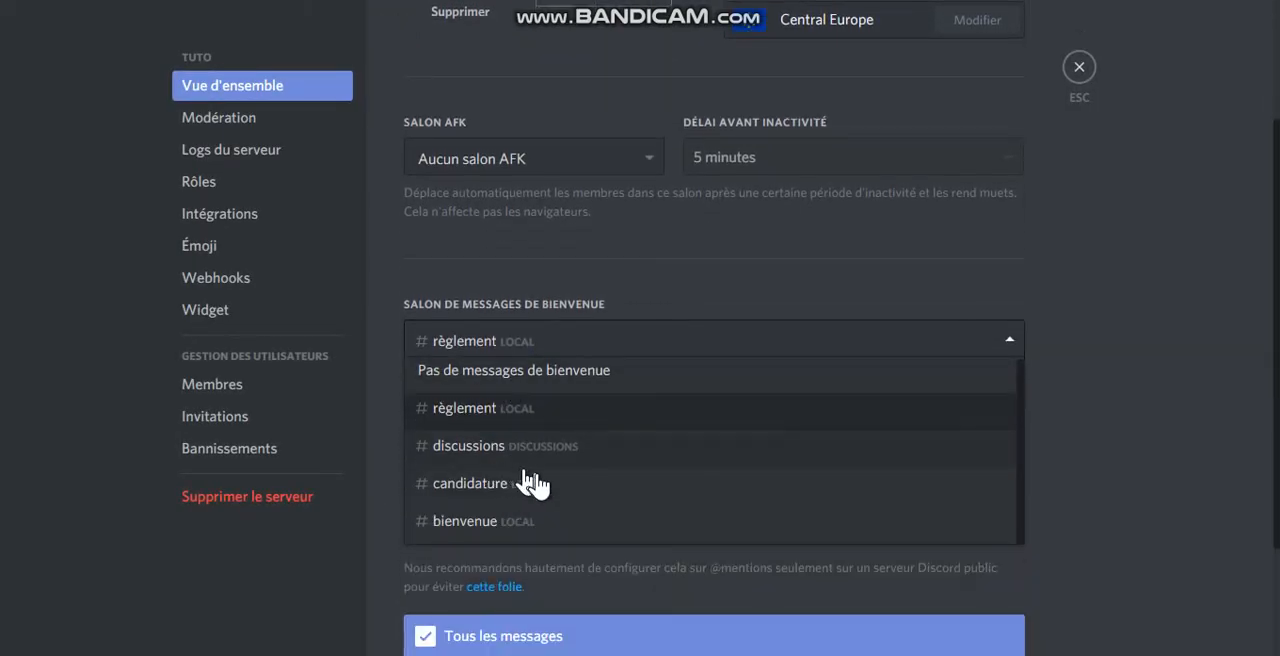
pyautogui.click(522, 521)
# Step: Set AFK as the server's AFK channel with an inactivity delay of 5 minutes, save the changes and close the settings
pyautogui.click(455, 160)
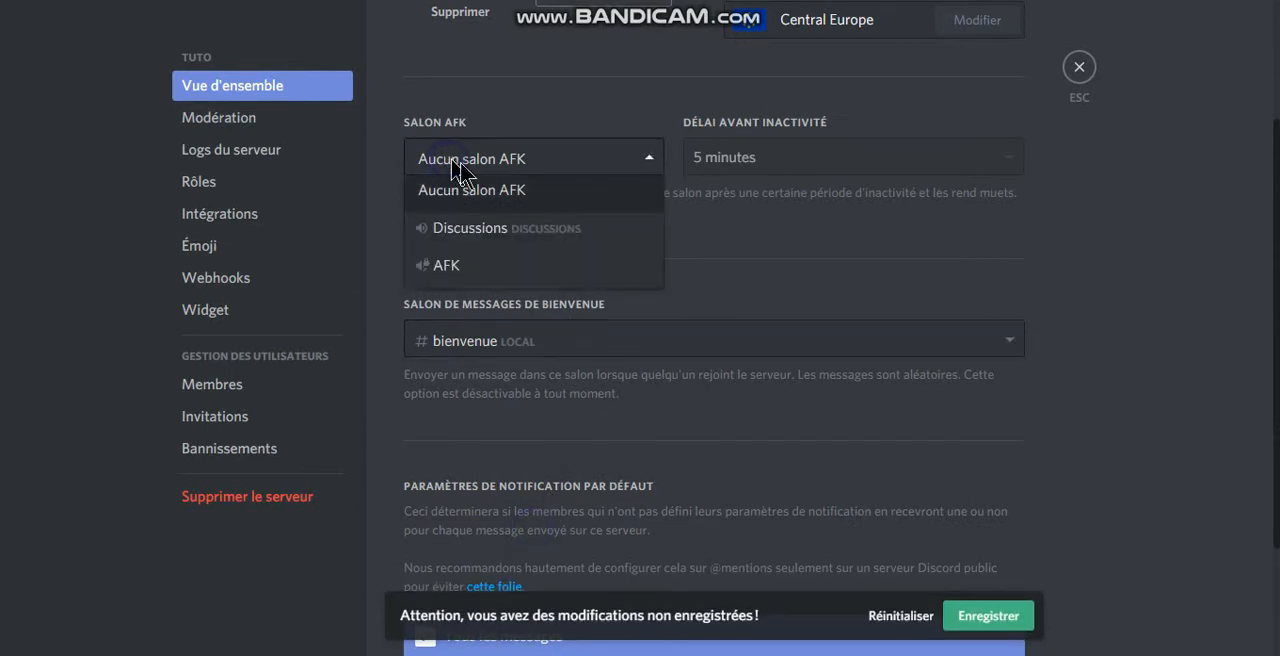
pyautogui.click(478, 264)
pyautogui.click(775, 158)
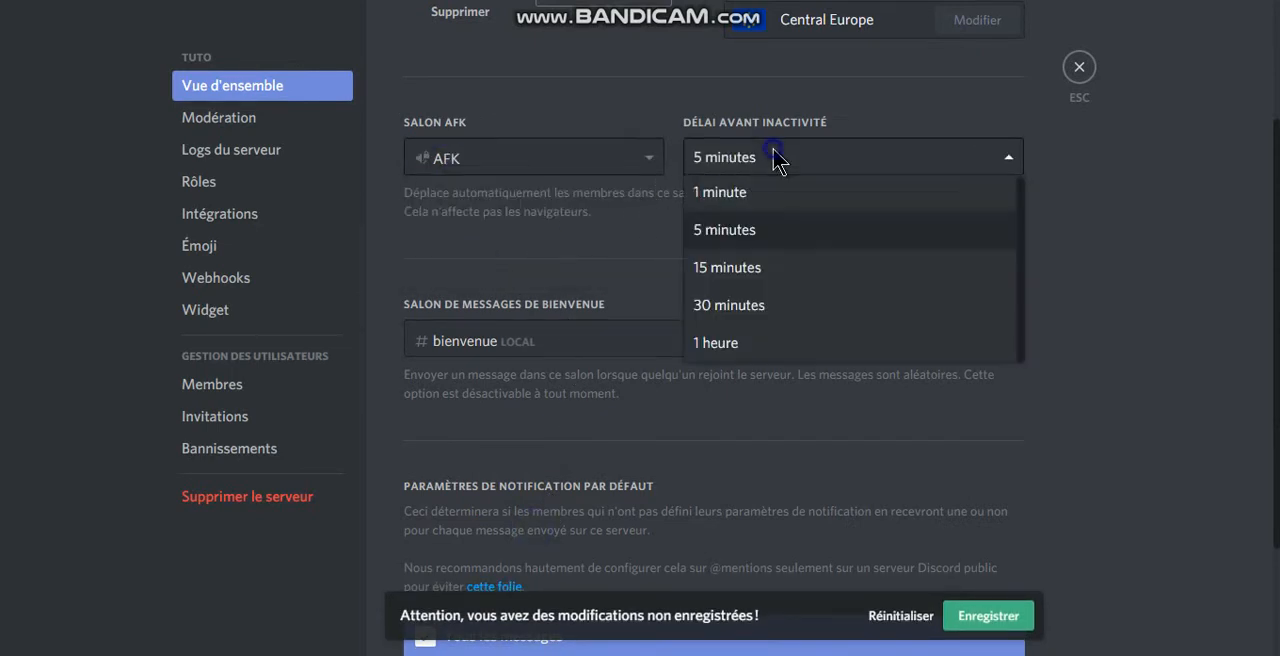
pyautogui.click(786, 232)
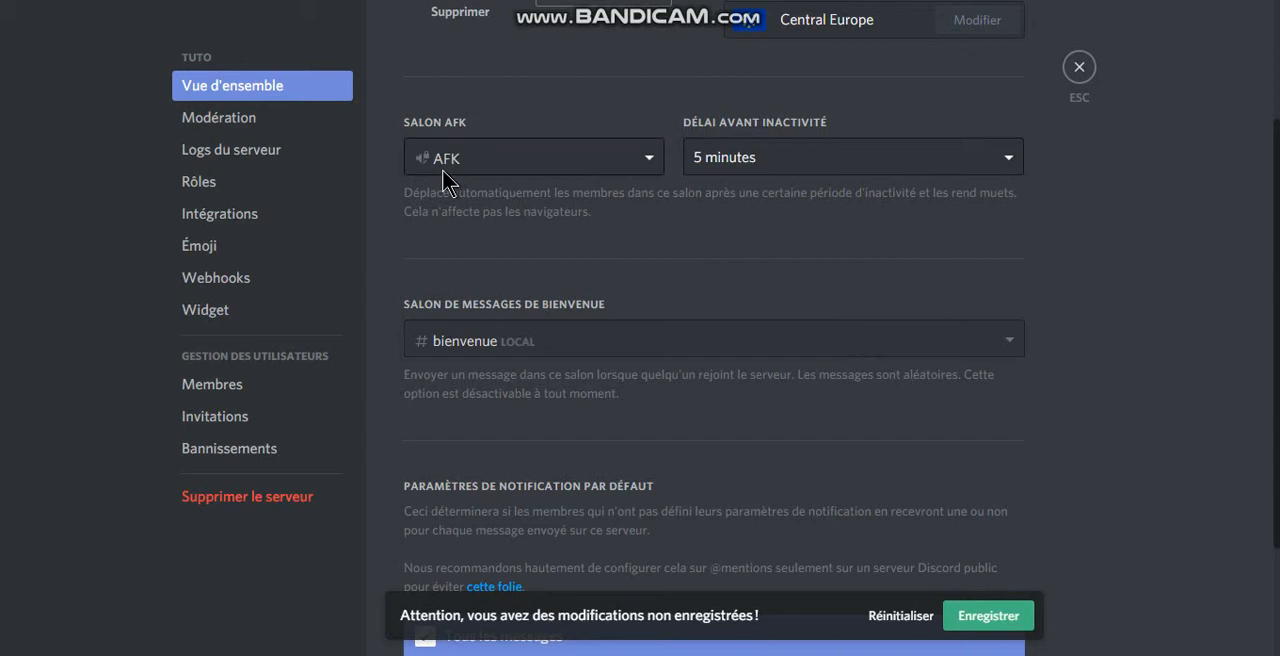
pyautogui.click(735, 161)
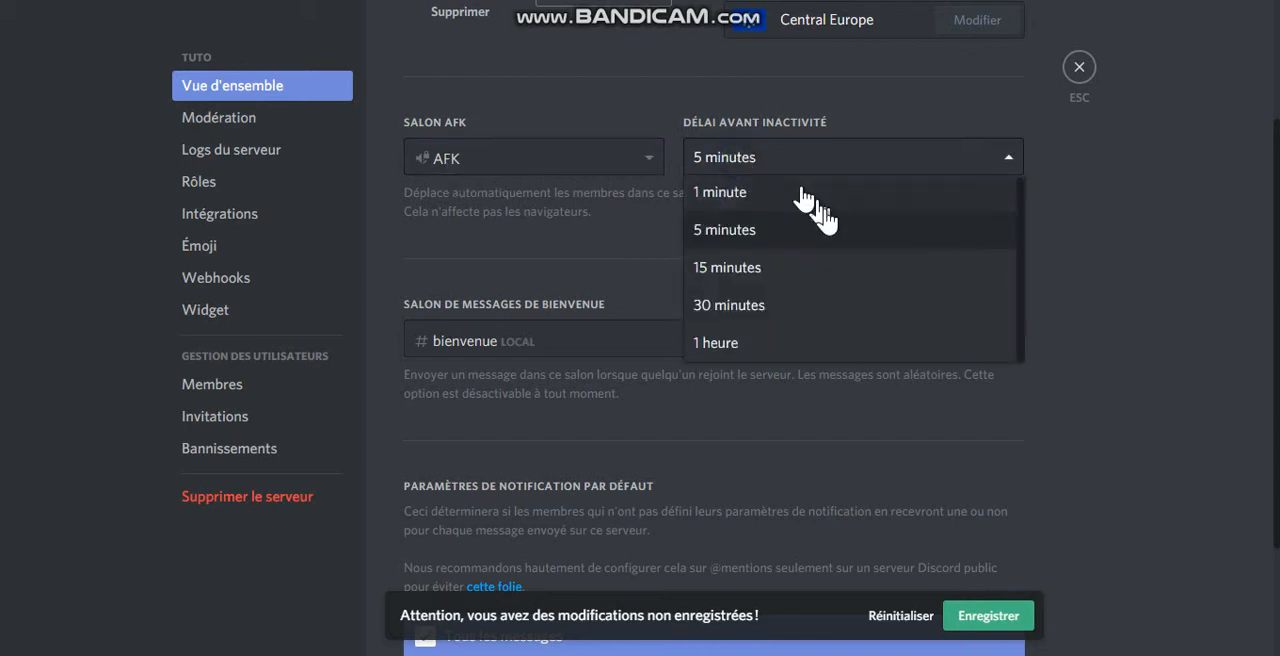
pyautogui.click(746, 240)
pyautogui.click(801, 157)
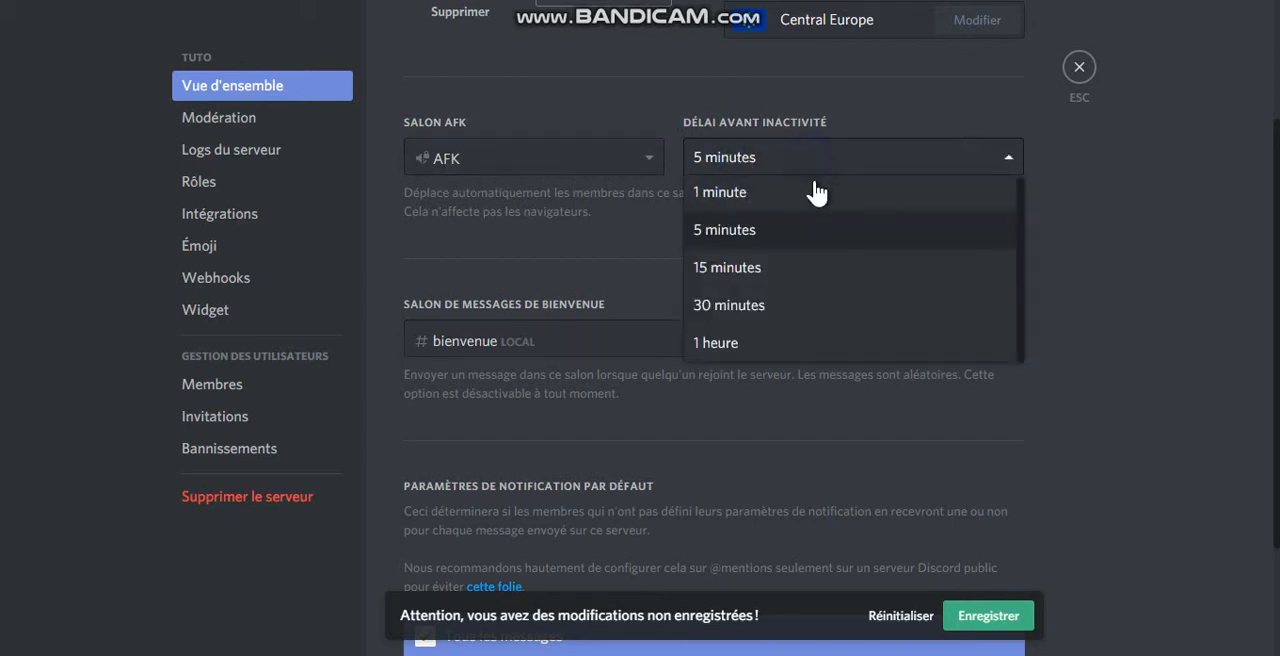
pyautogui.click(842, 227)
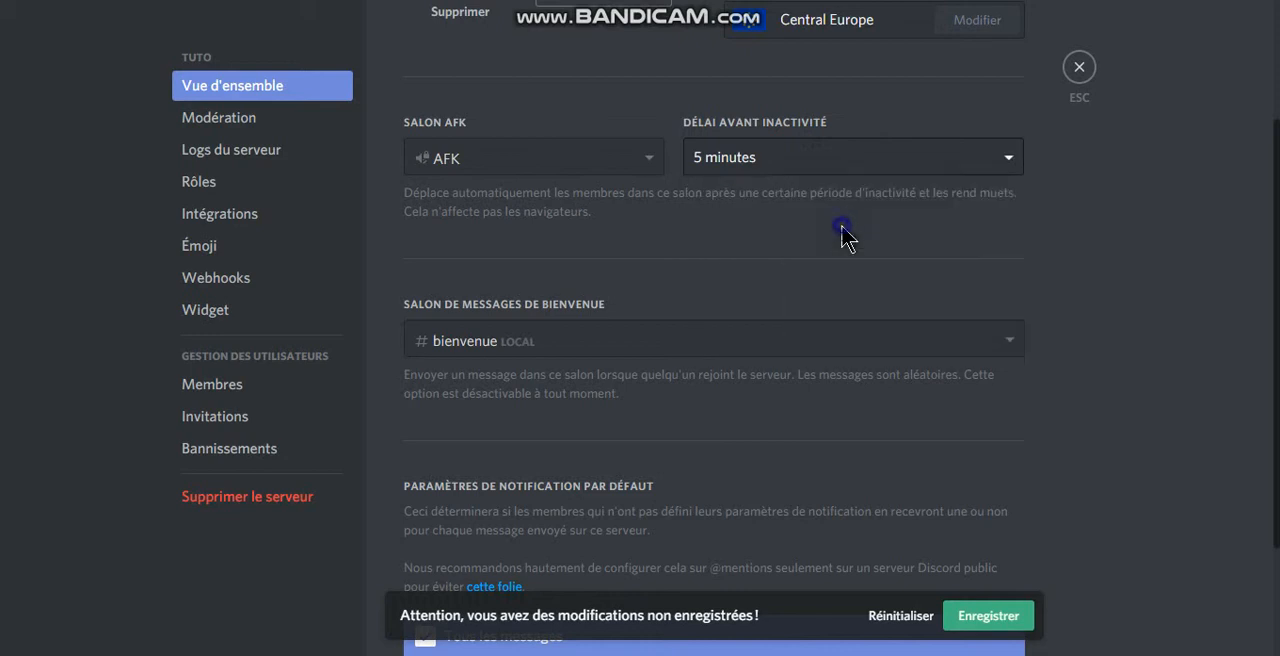
pyautogui.click(999, 624)
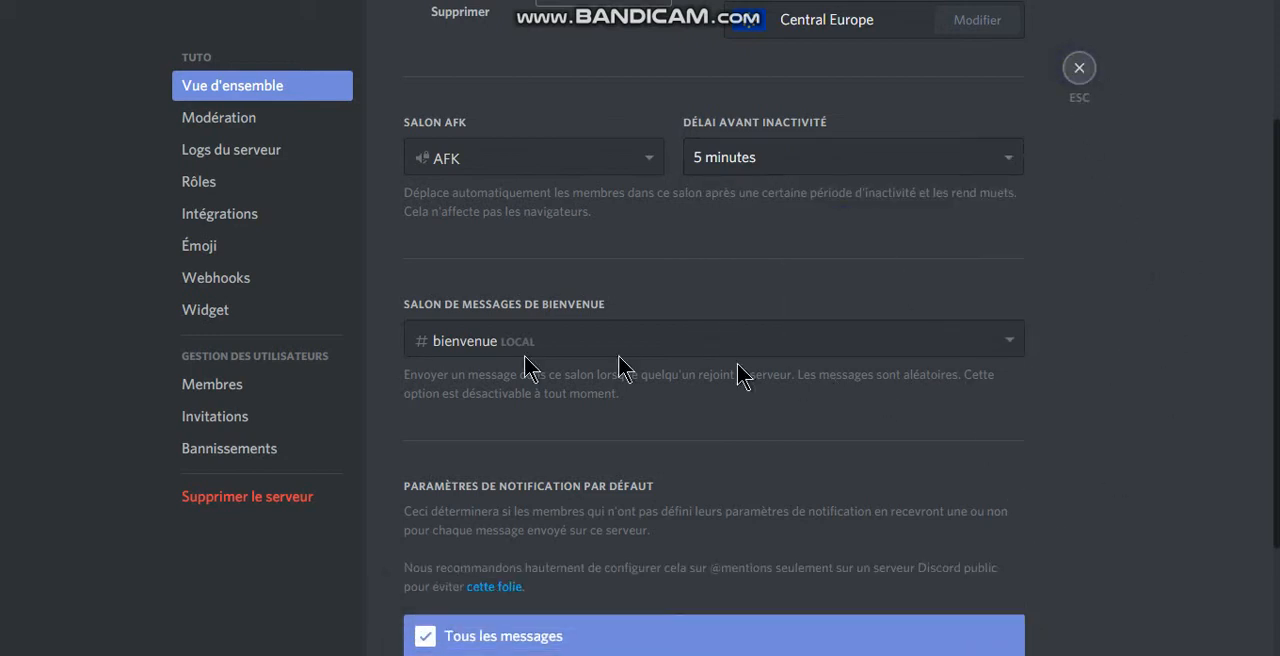
pyautogui.press('Escape')
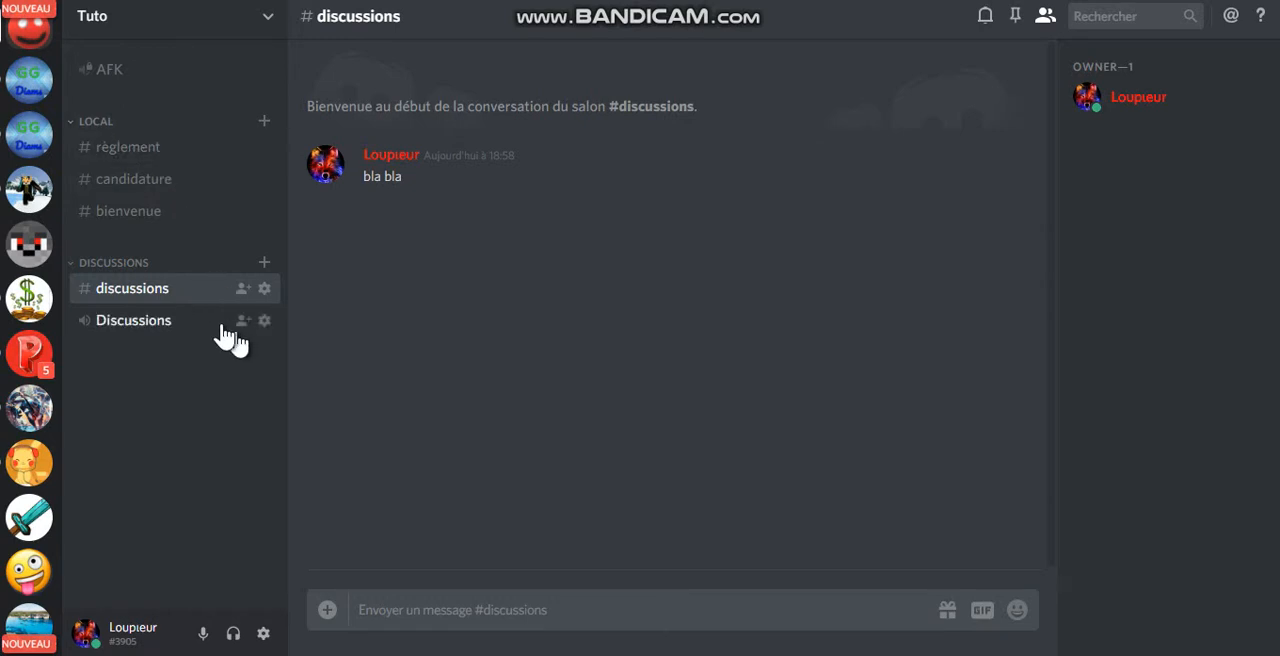
# Step: Look through the règlement, candidature, bienvenue and discussions text channels
pyautogui.click(166, 152)
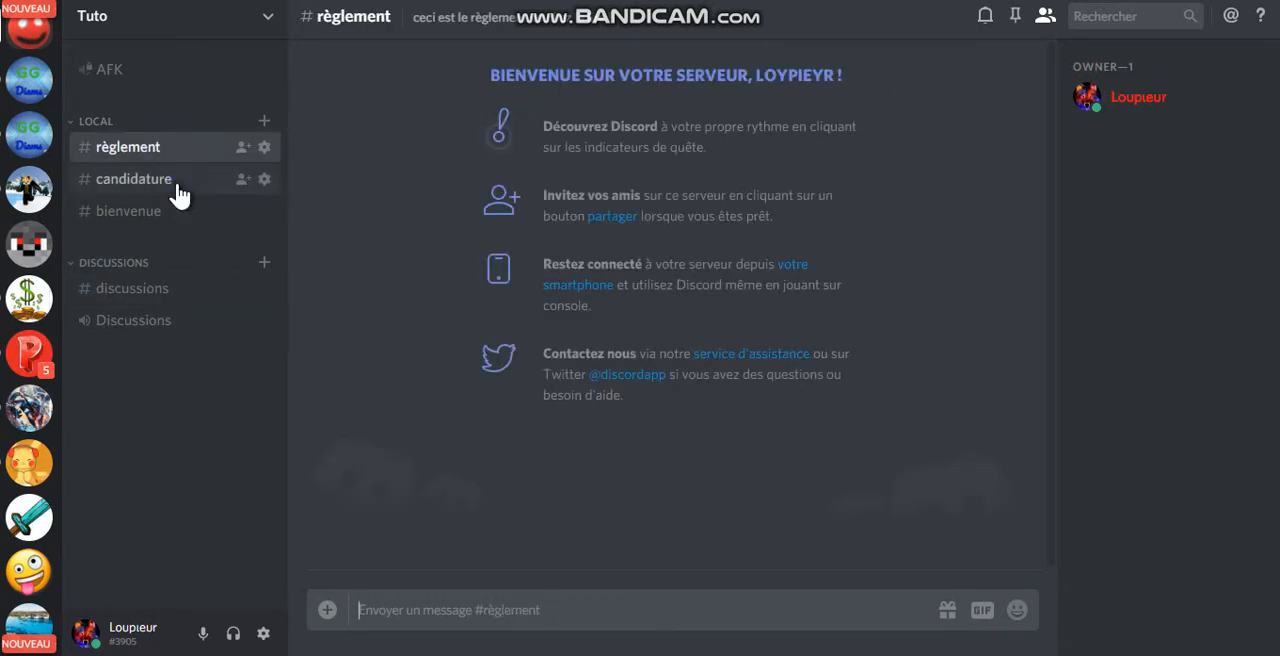
pyautogui.click(165, 180)
pyautogui.click(180, 214)
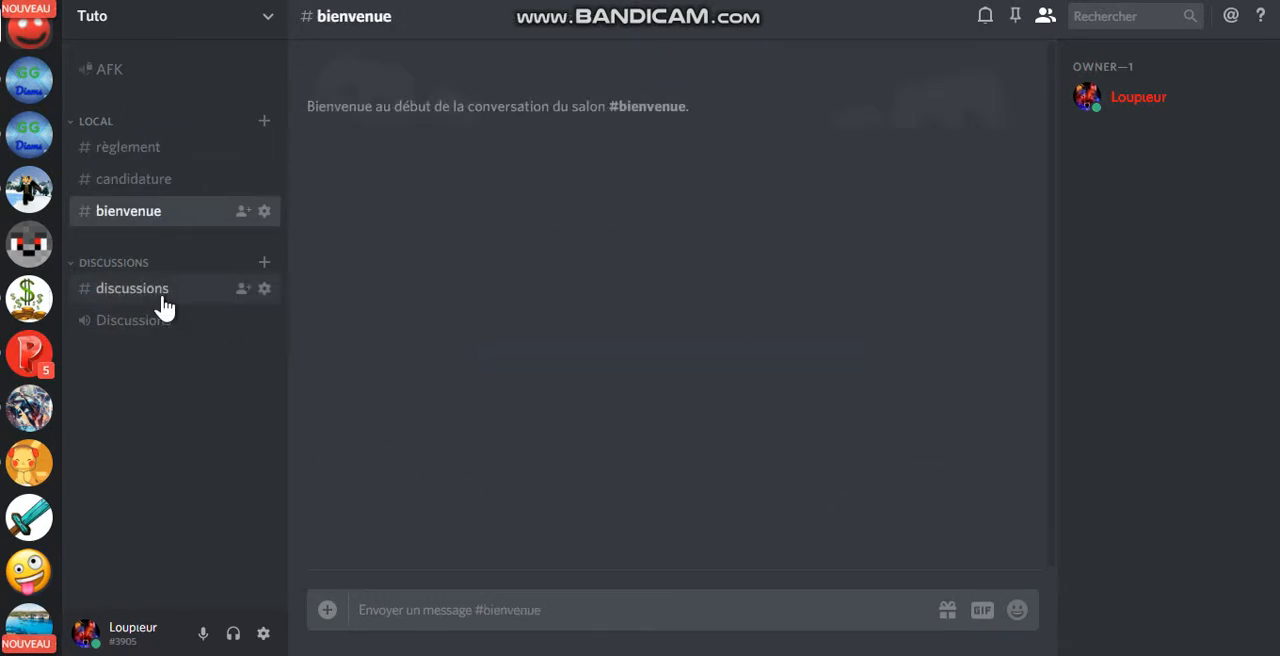
pyautogui.click(165, 305)
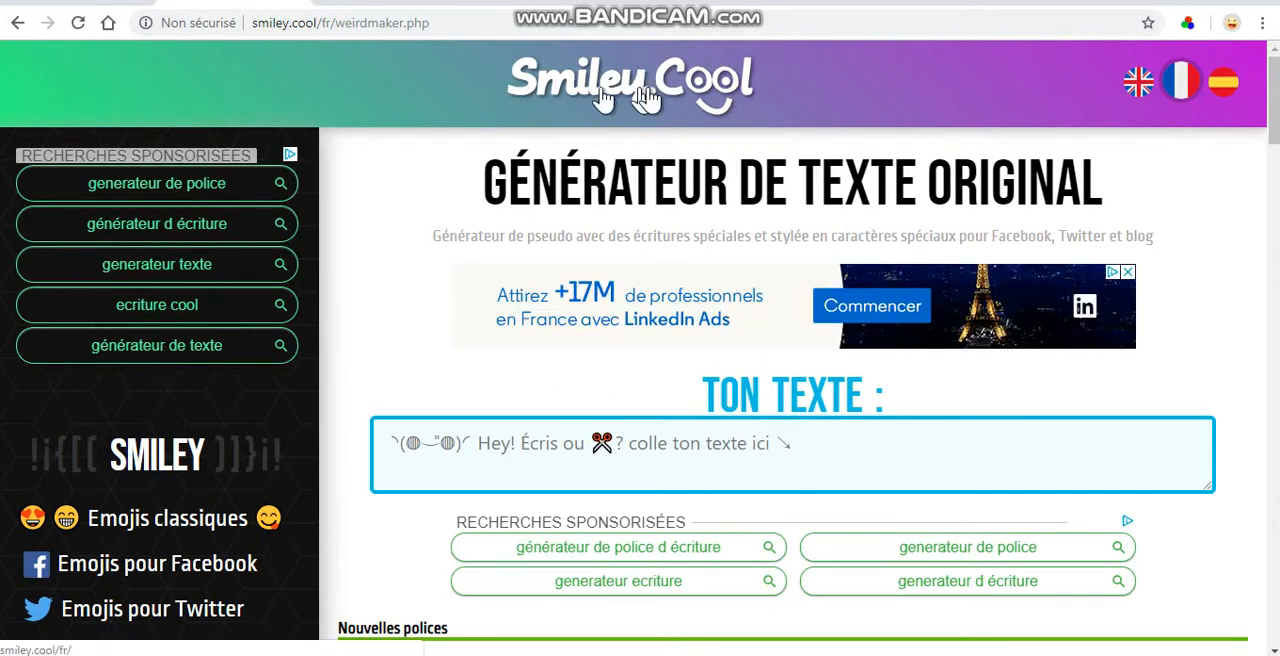
# Step: Enter the text "Discussions" in the Smiley Cool stylised text generator
pyautogui.scroll(-1, 778, 340)
pyautogui.scroll(-2, 773, 327)
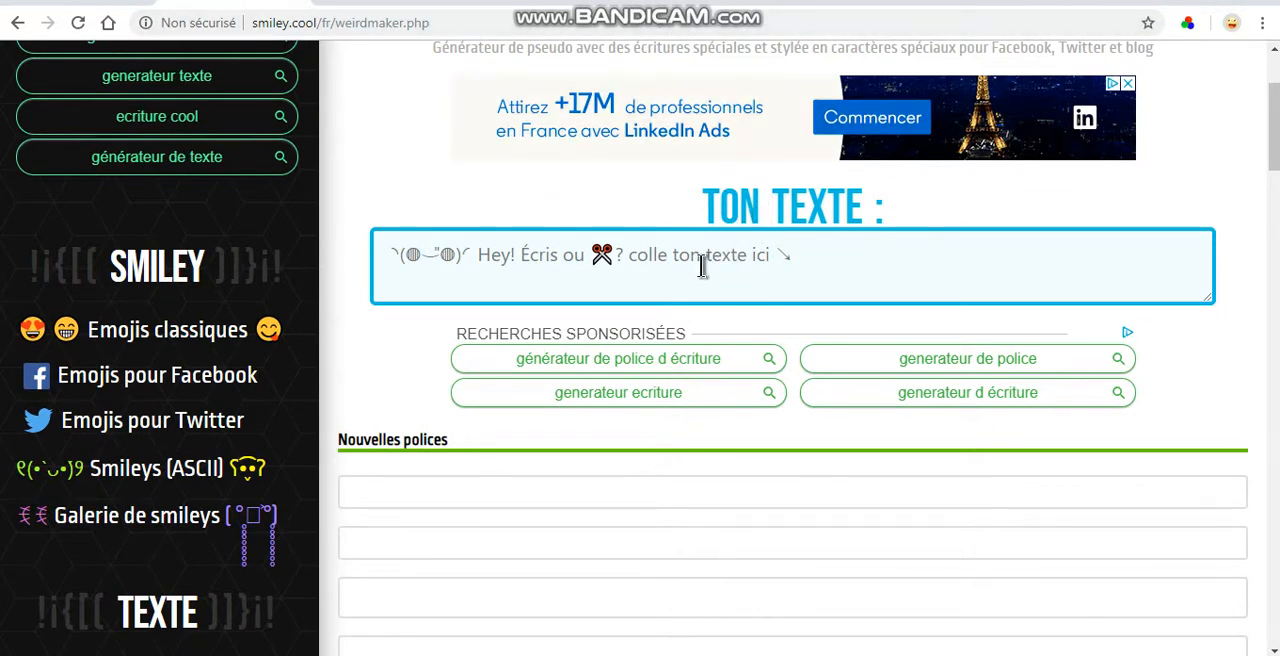
pyautogui.click(699, 256)
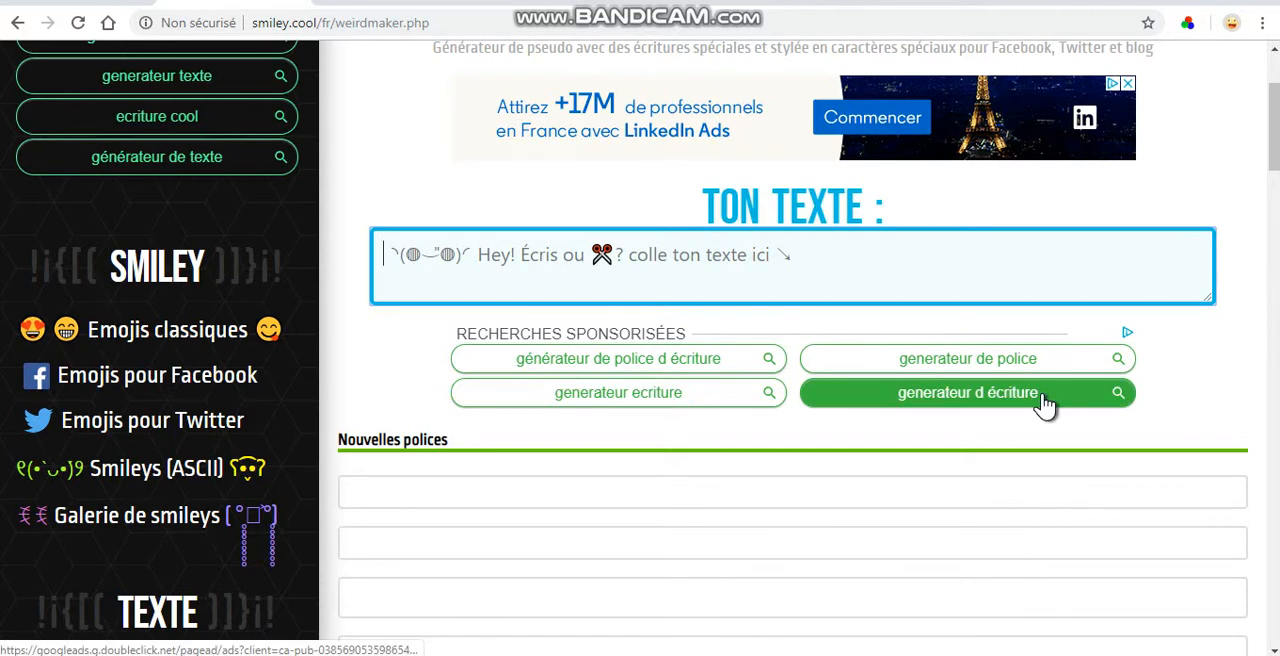
pyautogui.write('Dis')
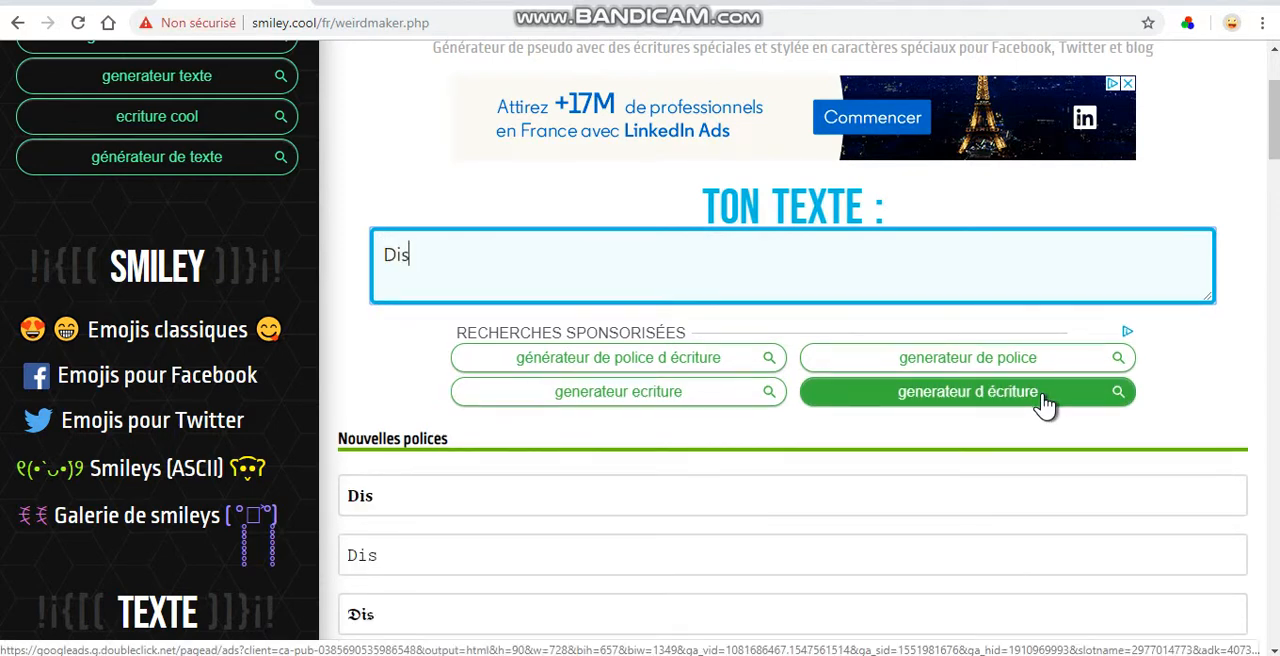
pyautogui.write('cussions')
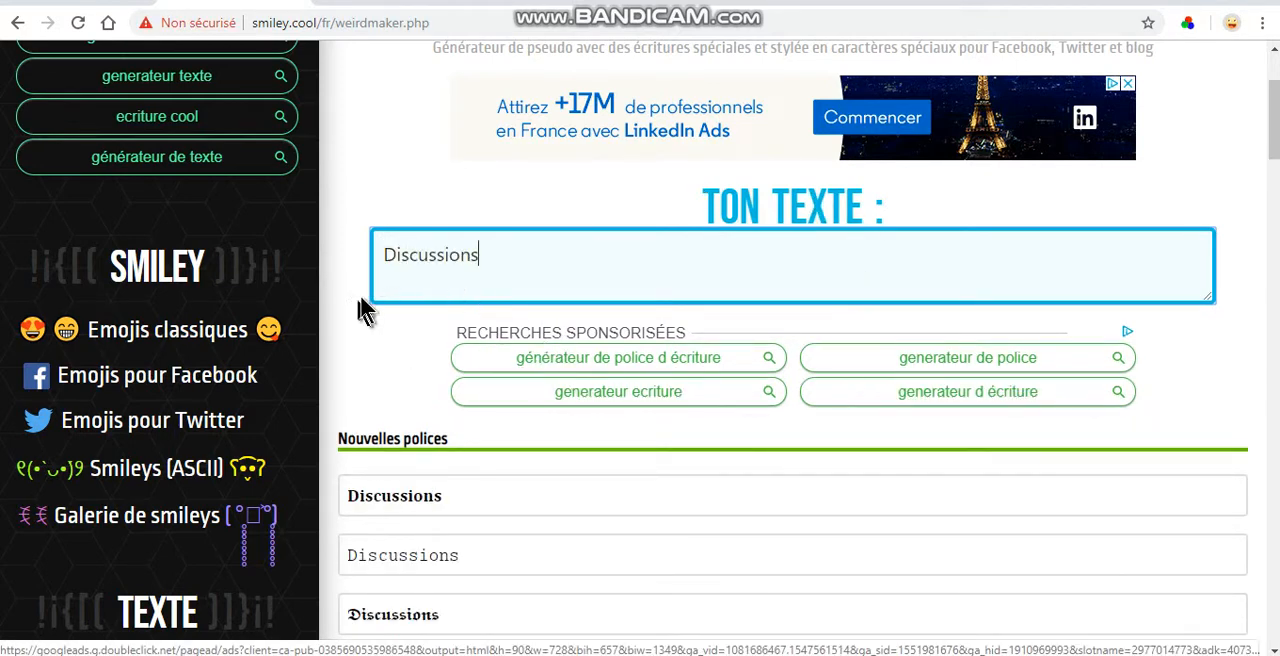
# Step: Browse the generated font styles and select the bold Gothic version of "Discussions"
pyautogui.scroll(-6, 475, 322)
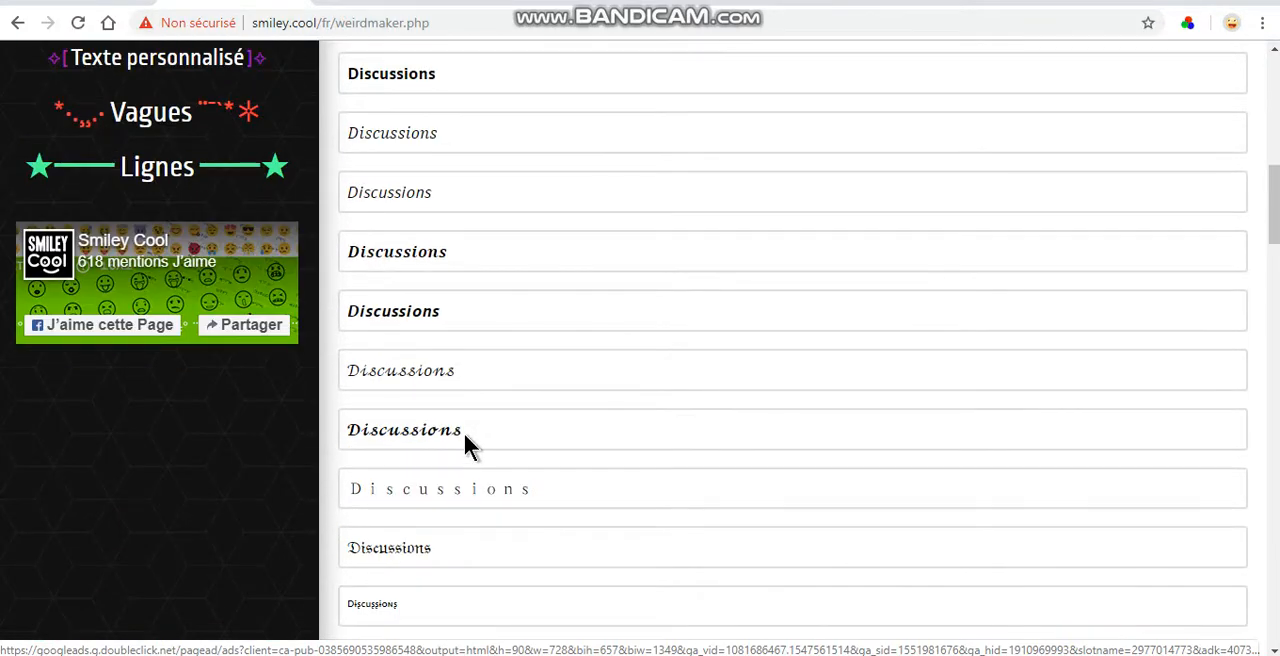
pyautogui.scroll(1, 465, 436)
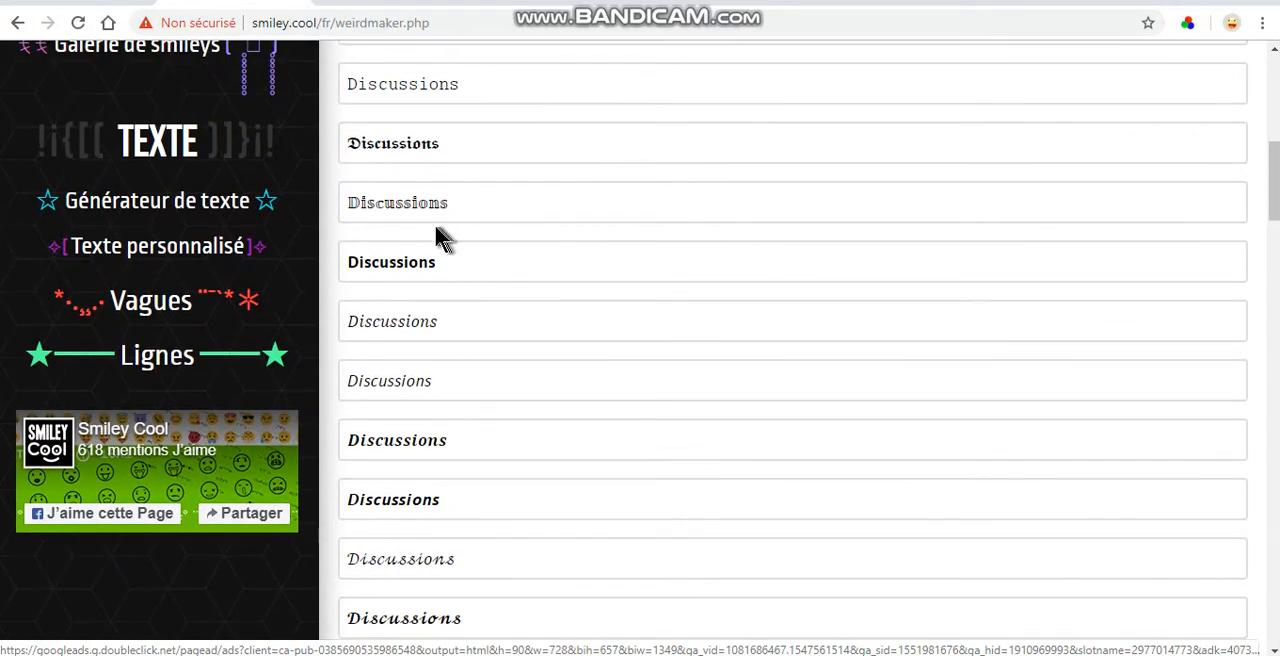
pyautogui.scroll(-3, 443, 237)
pyautogui.scroll(-2, 452, 288)
pyautogui.scroll(4, 457, 292)
pyautogui.moveTo(455, 138); pyautogui.dragTo(350, 135)
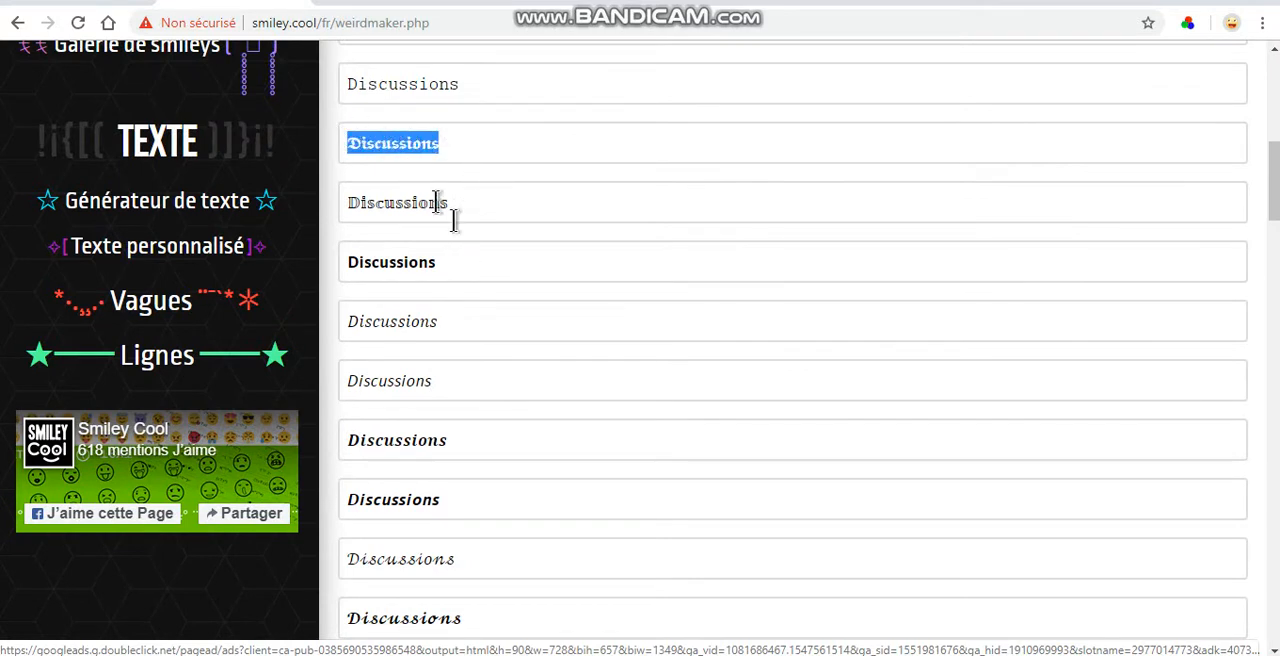
# Step: Switch to Discord, rename the discussions text channel to the copied bold Gothic "Discussions", save the change and close the channel settings
pyautogui.click(445, 654)
pyautogui.moveTo(467, 598)
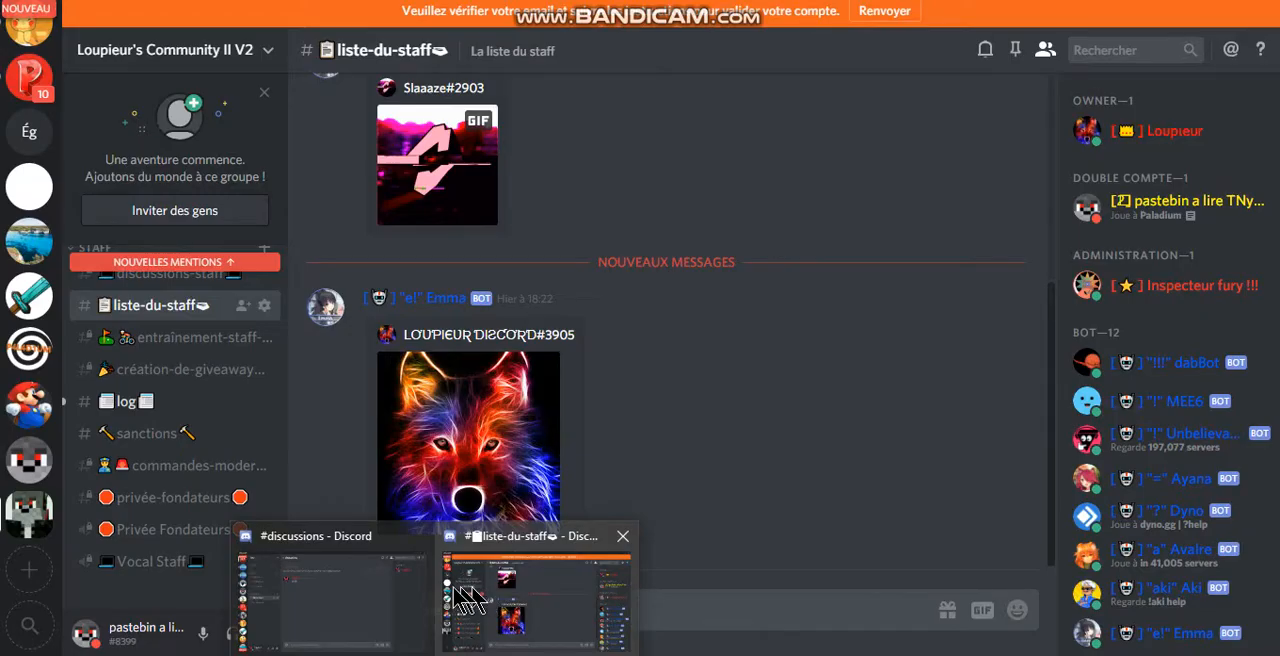
pyautogui.moveTo(365, 607)
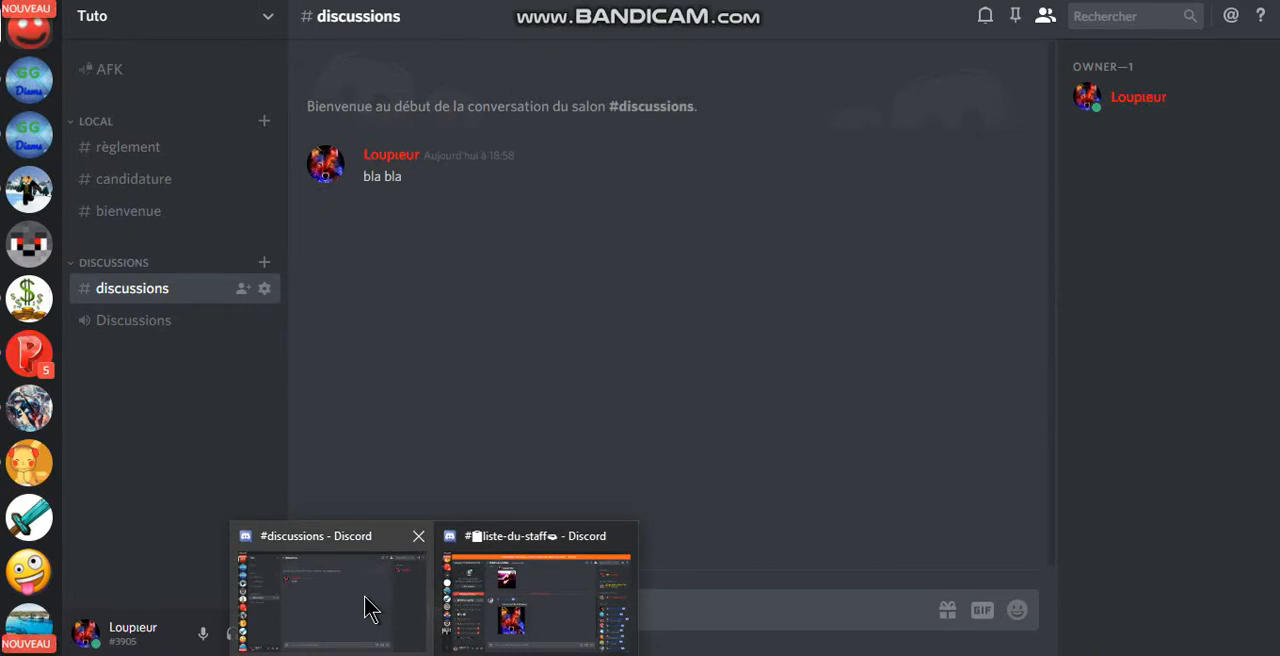
pyautogui.click(364, 603)
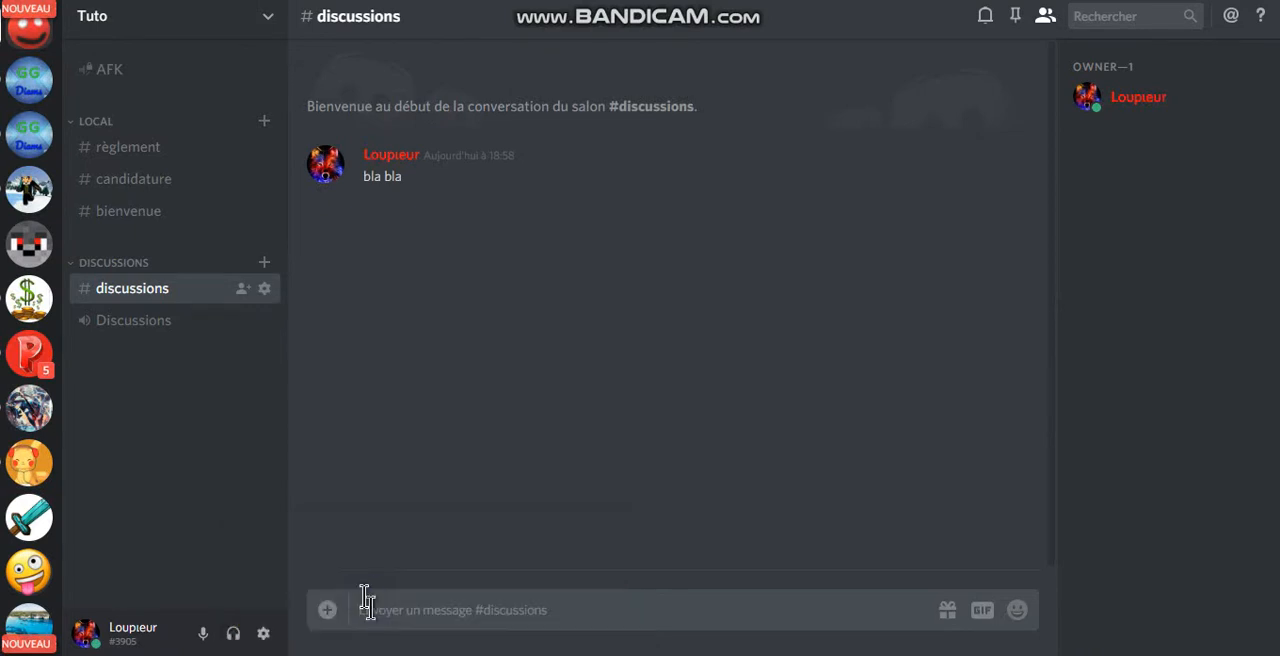
pyautogui.rightClick(145, 288)
pyautogui.click(207, 356)
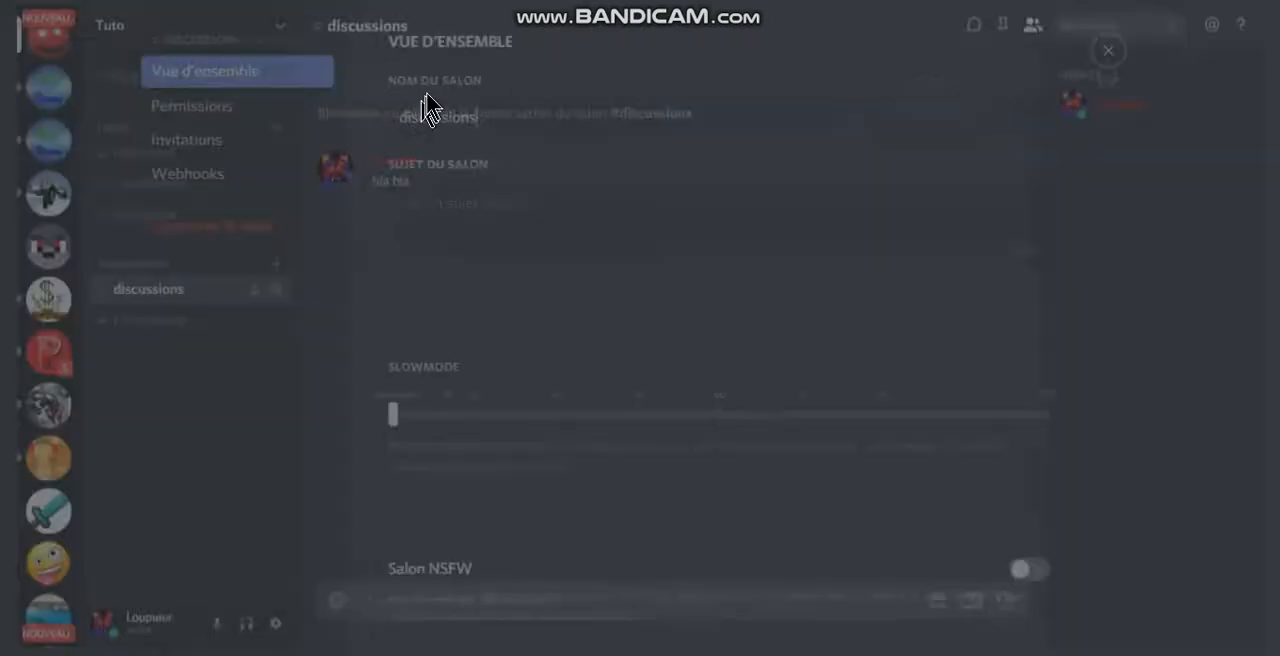
pyautogui.moveTo(514, 126); pyautogui.dragTo(323, 96)
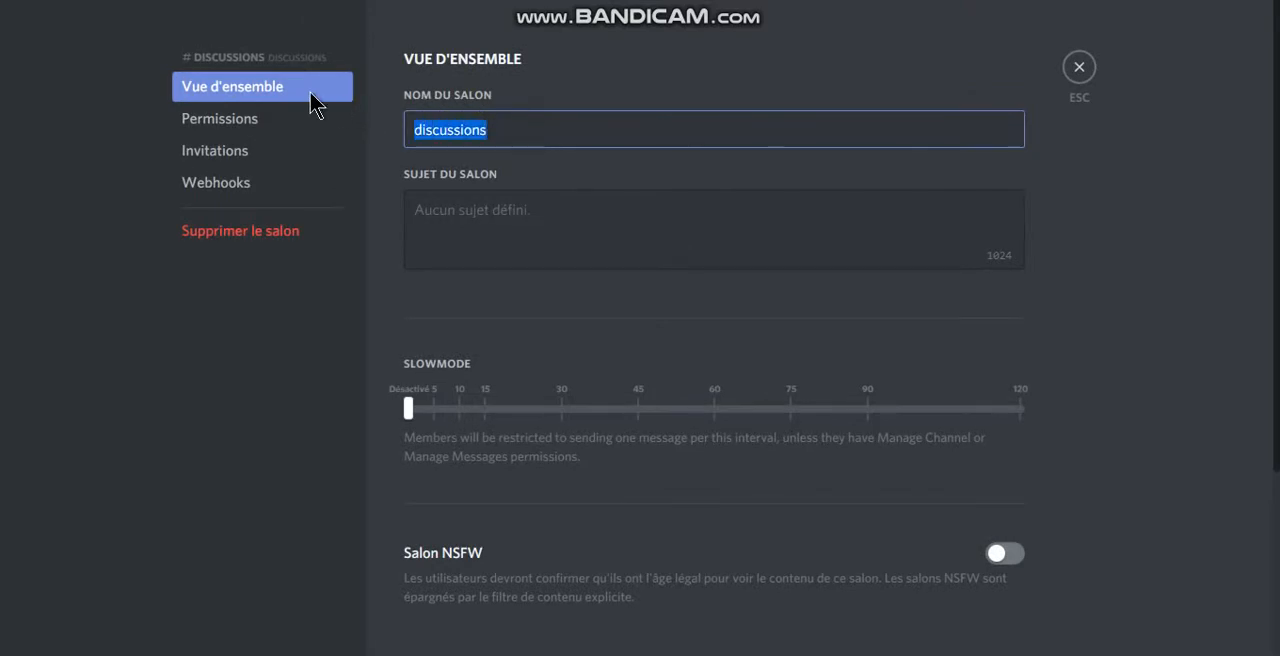
pyautogui.write('𝕯𝖎𝖘𝖈𝖚𝖘𝖘𝖎𝖔𝖓𝖘')
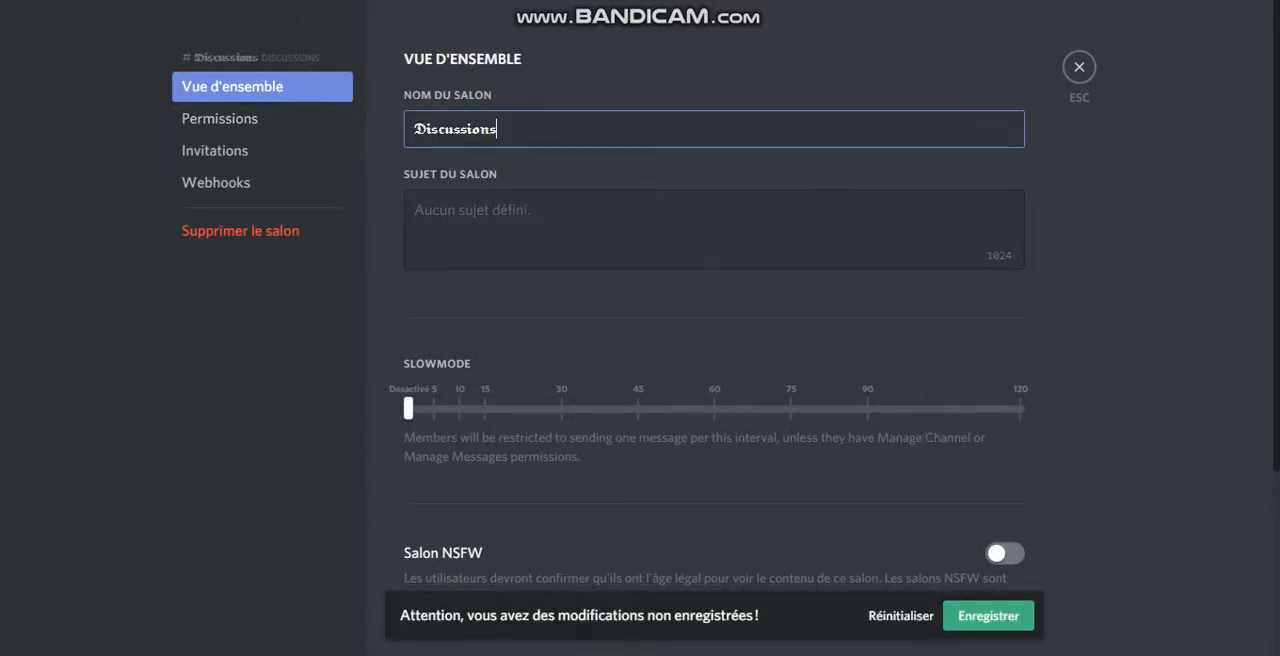
pyautogui.click(998, 617)
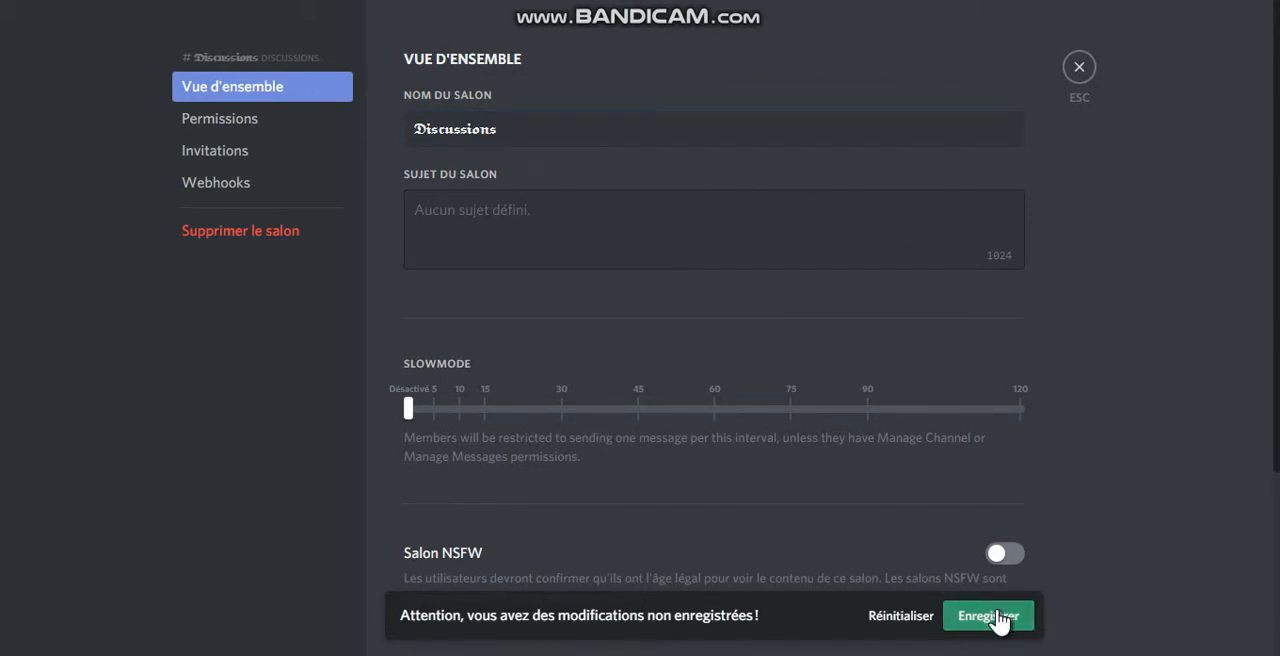
pyautogui.click(1079, 70)
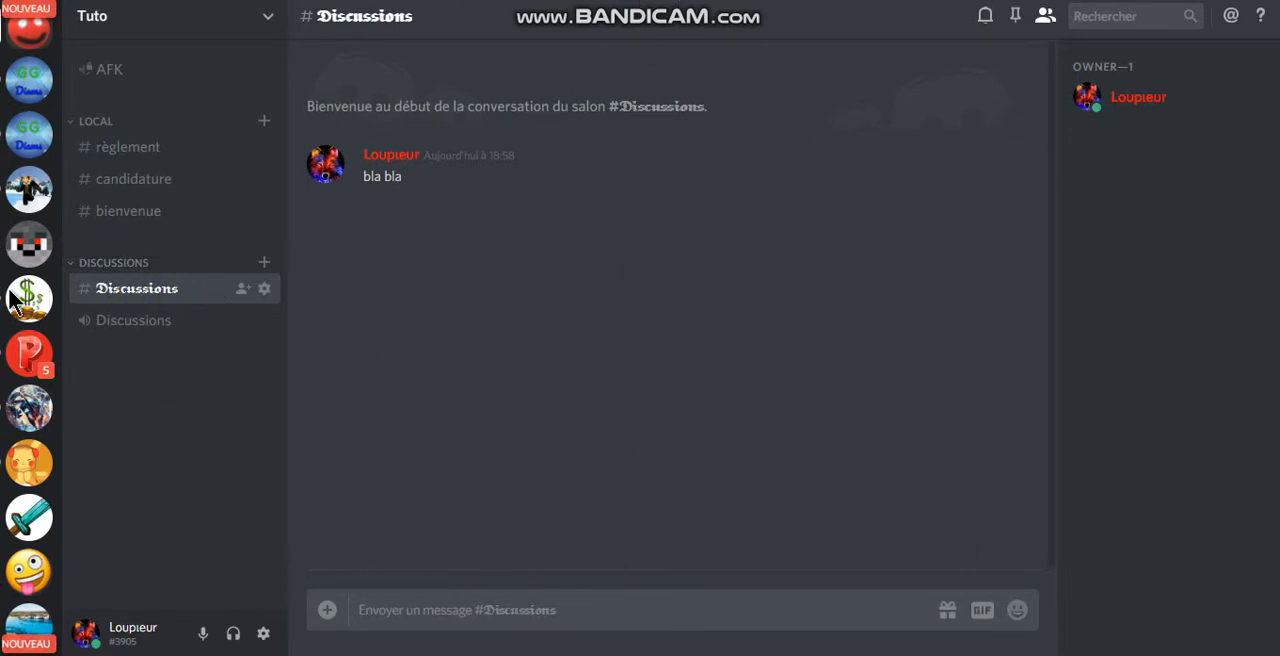
# Step: Return to the Smiley Cool page in the browser and look through the generated font styles for "Discussions" down to the end
pyautogui.hotkey('alt', 'Tab')
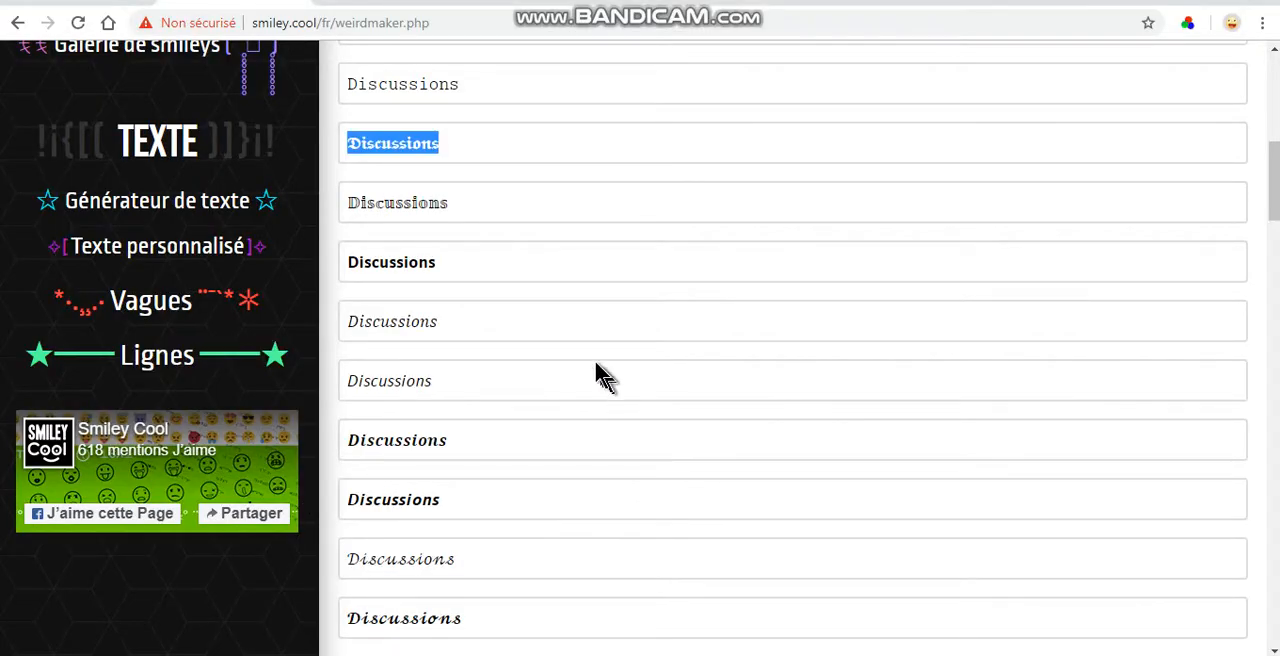
pyautogui.scroll(10, 596, 370)
pyautogui.scroll(-8, 600, 345)
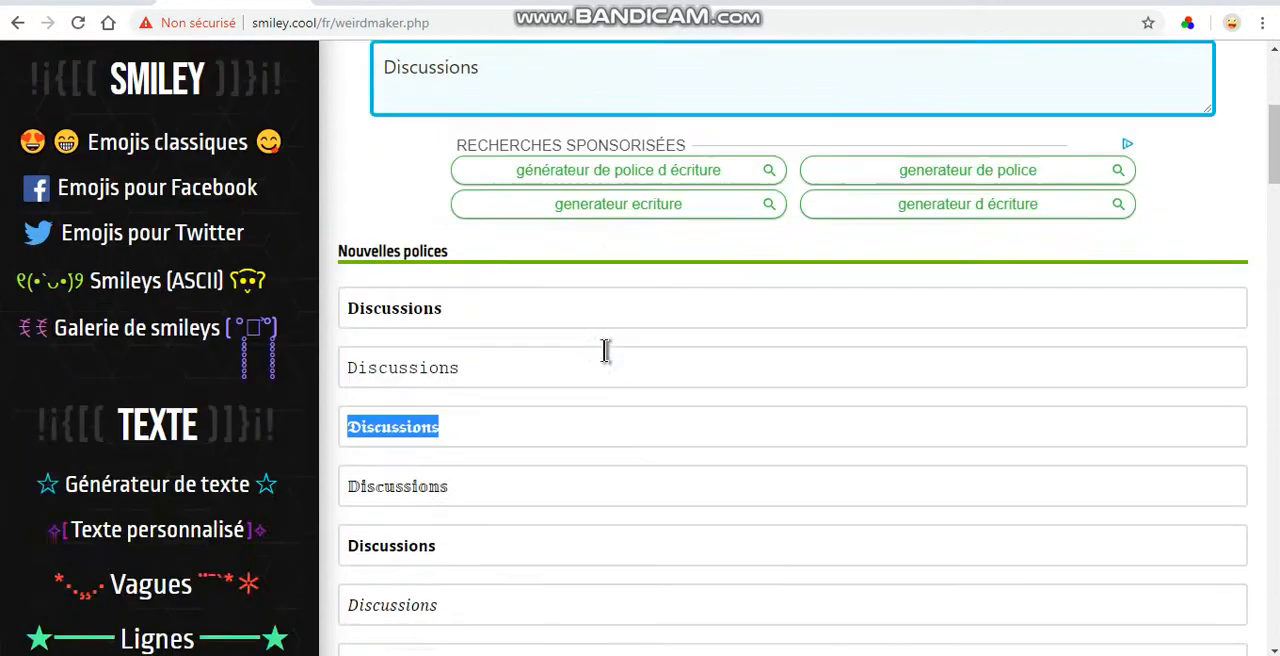
pyautogui.scroll(-8, 583, 326)
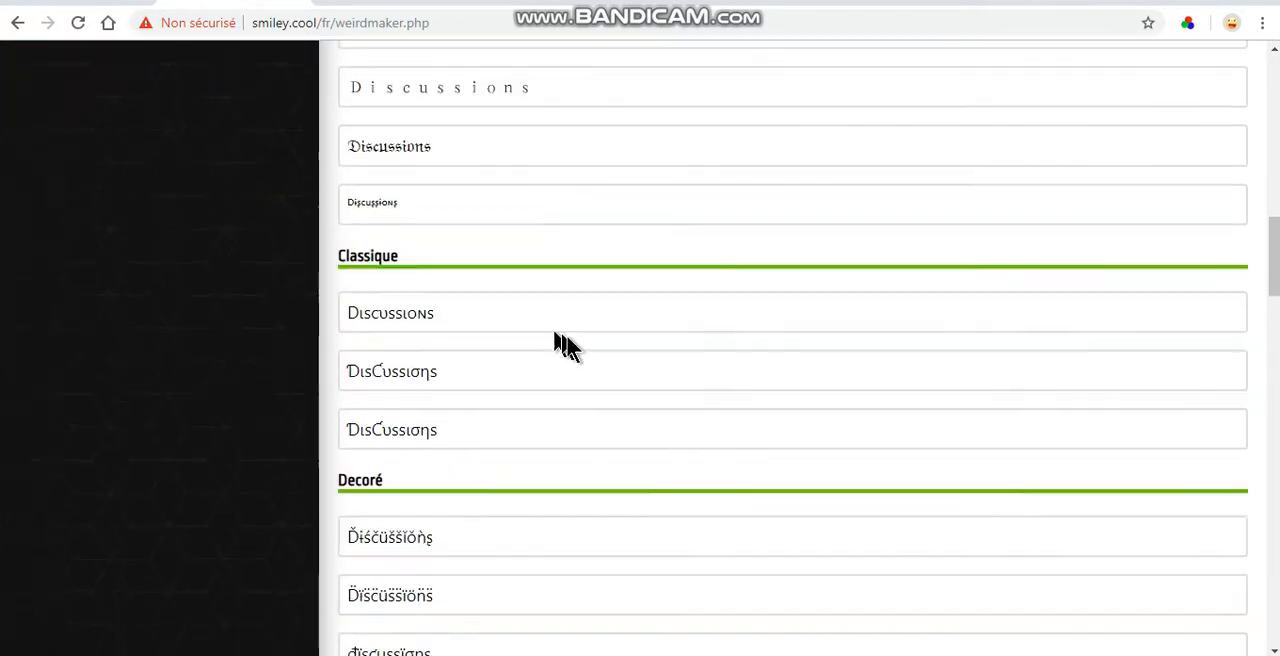
pyautogui.scroll(-10, 557, 375)
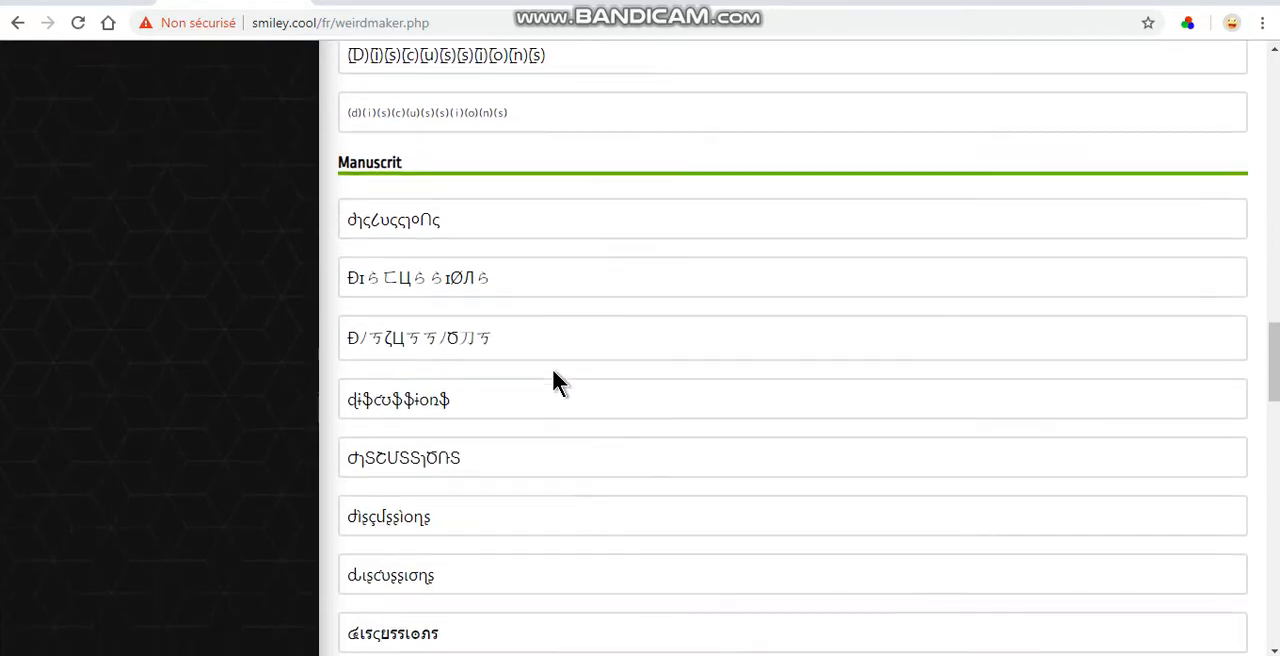
pyautogui.scroll(-10, 553, 379)
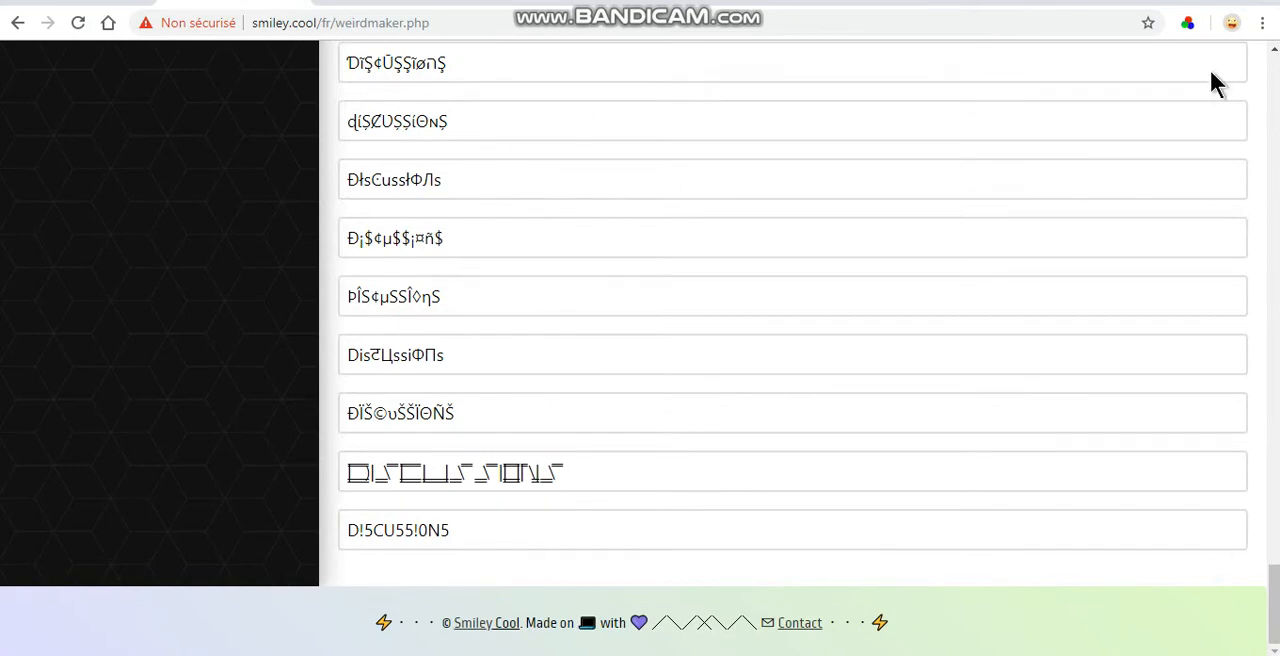
pyautogui.scroll(5, 786, 257)
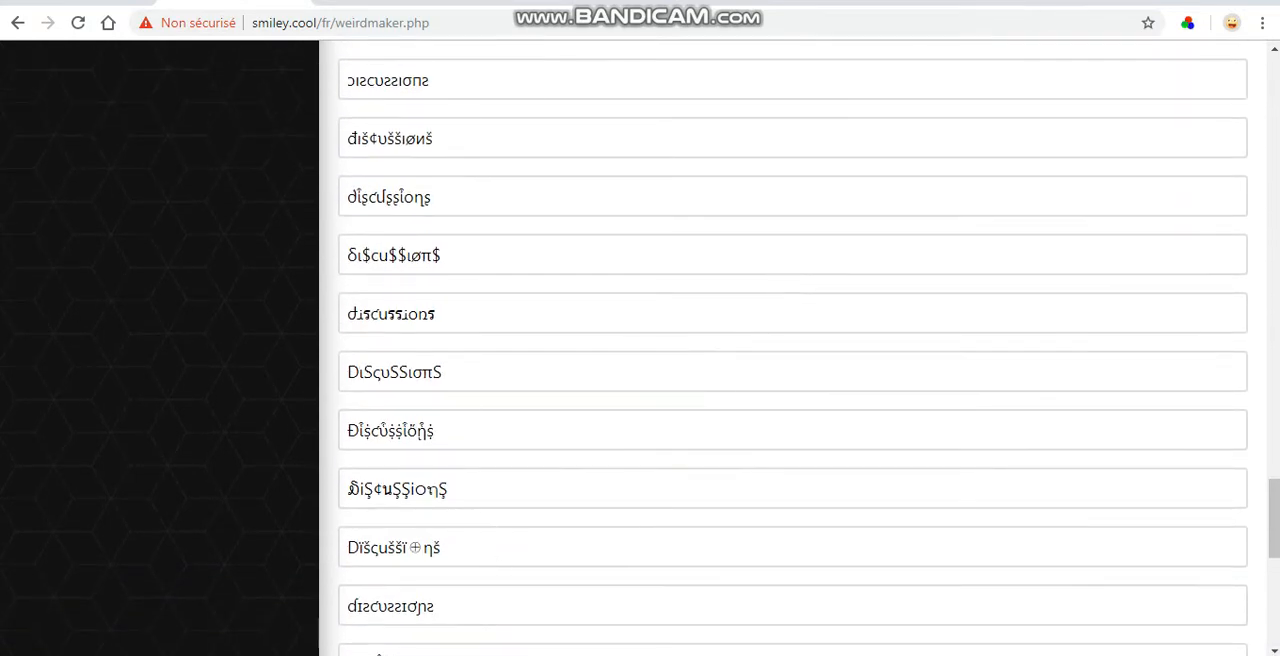
# Step: Switch to Discord and view the server owner's profile card with the stylised username and assigned roles
pyautogui.click(470, 545)
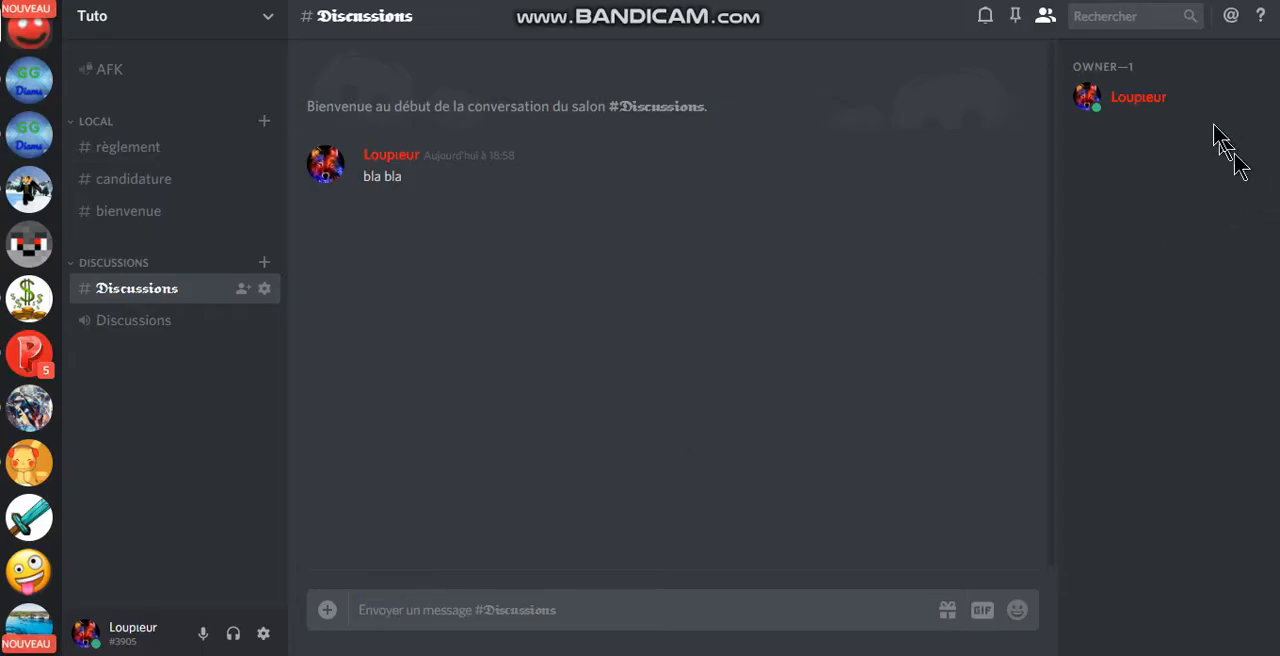
pyautogui.click(1184, 104)
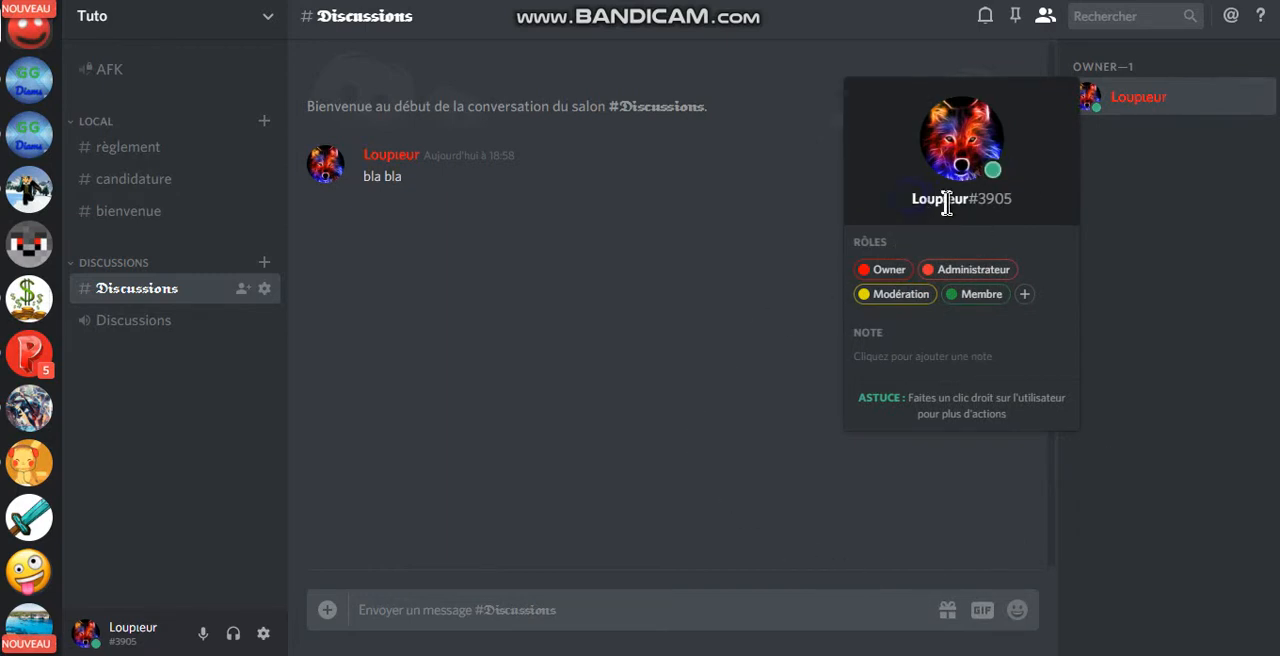
pyautogui.moveTo(965, 206); pyautogui.dragTo(886, 196)
pyautogui.click(943, 203)
pyautogui.click(775, 232)
# Step: Return to the Smiley Cool page, browse the font styles and select the bold script version of "Discussions"
pyautogui.hotkey('alt', 'Tab')
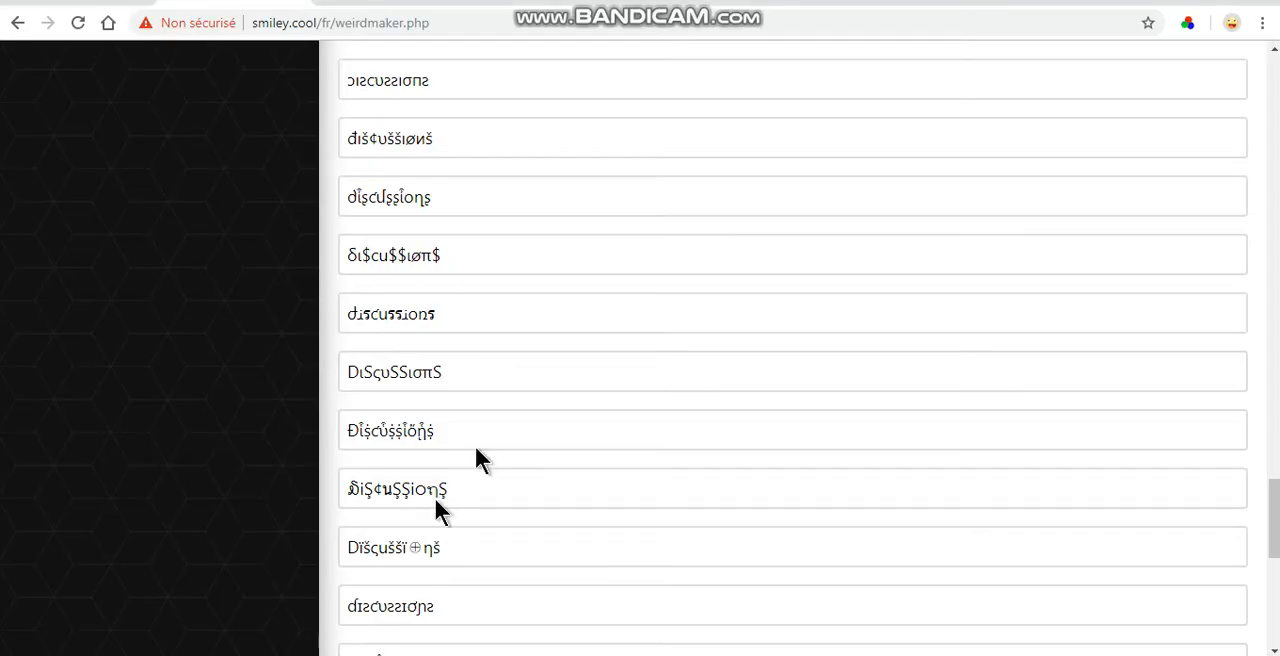
pyautogui.scroll(-3, 580, 339)
pyautogui.scroll(-4, 585, 340)
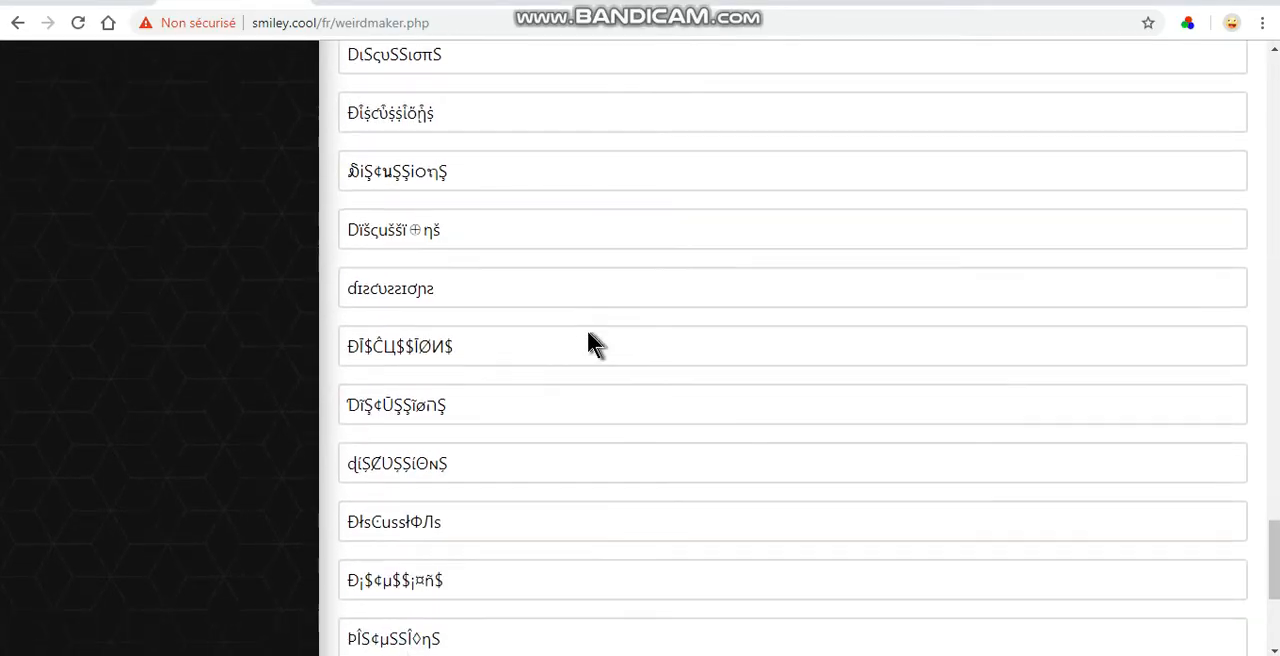
pyautogui.scroll(15, 580, 457)
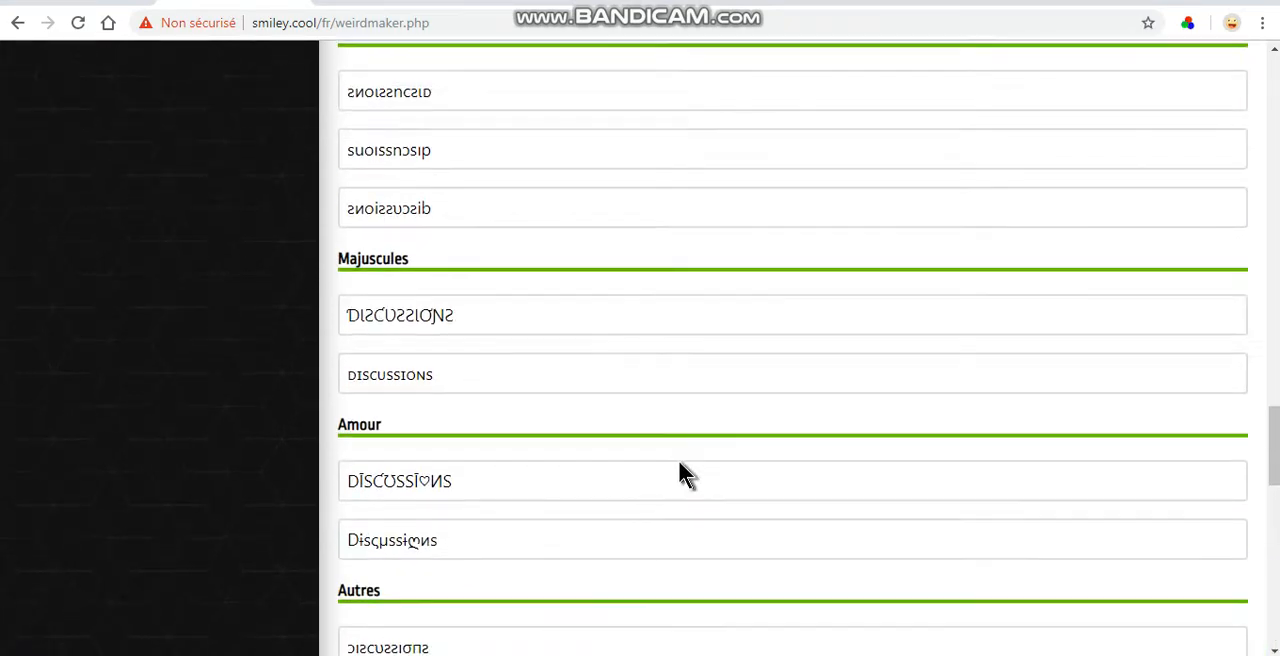
pyautogui.scroll(6, 676, 421)
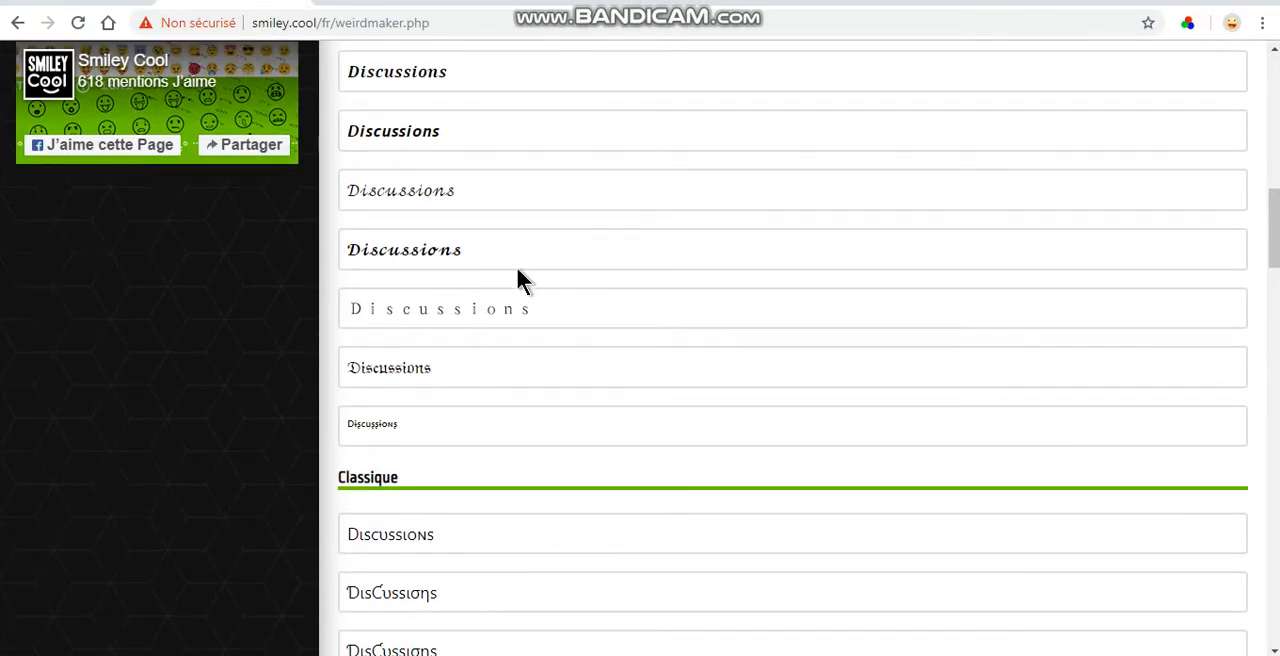
pyautogui.moveTo(476, 260); pyautogui.dragTo(323, 226)
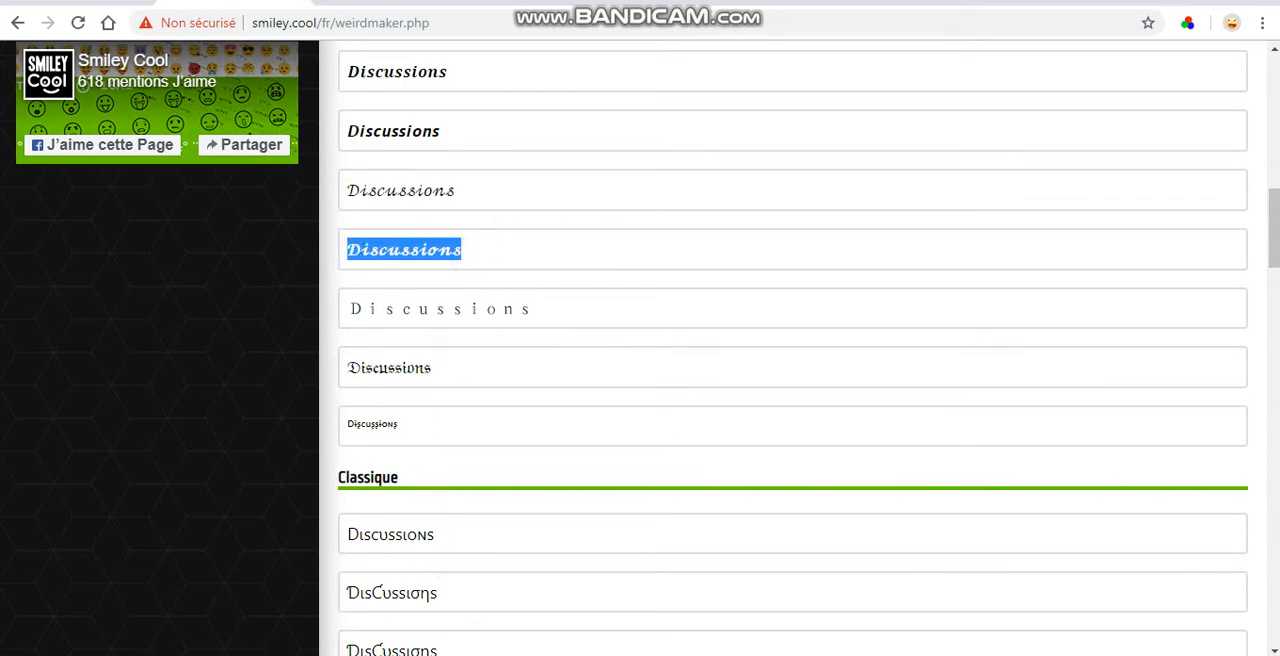
# Step: Switch to Discord, replace the Discussions voice channel's name with the copied bold script "Discussions", save it and close the channel settings
pyautogui.click(434, 655)
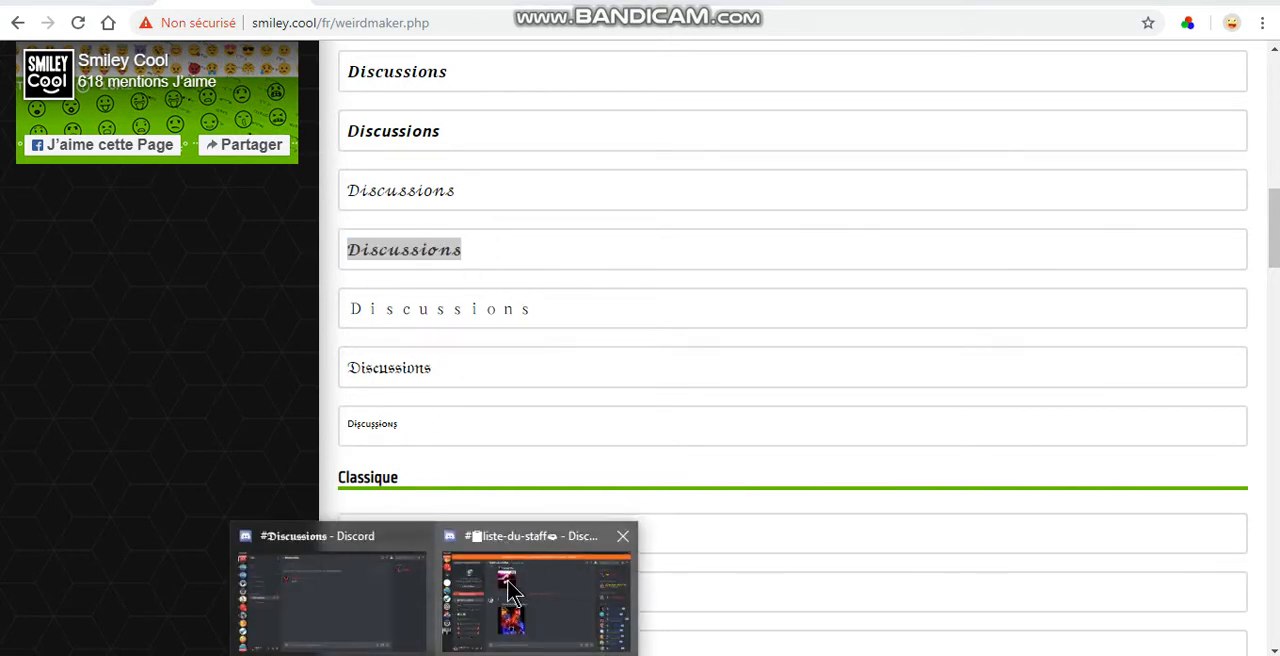
pyautogui.click(390, 590)
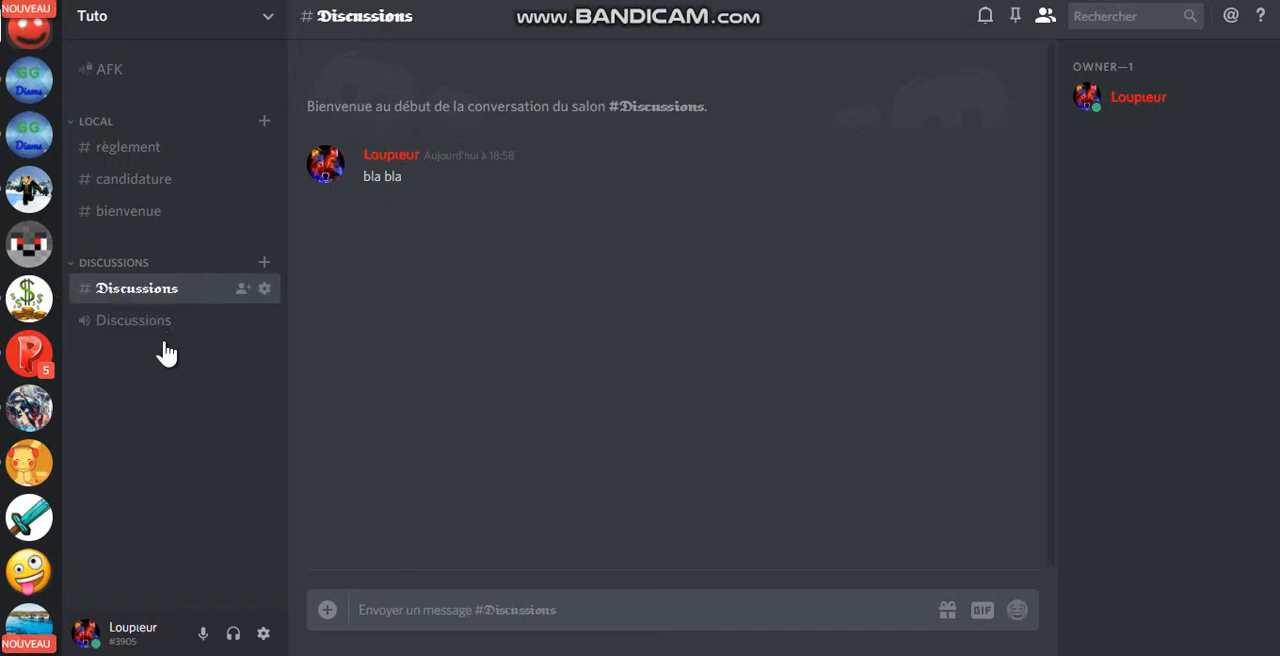
pyautogui.rightClick(140, 322)
pyautogui.click(192, 362)
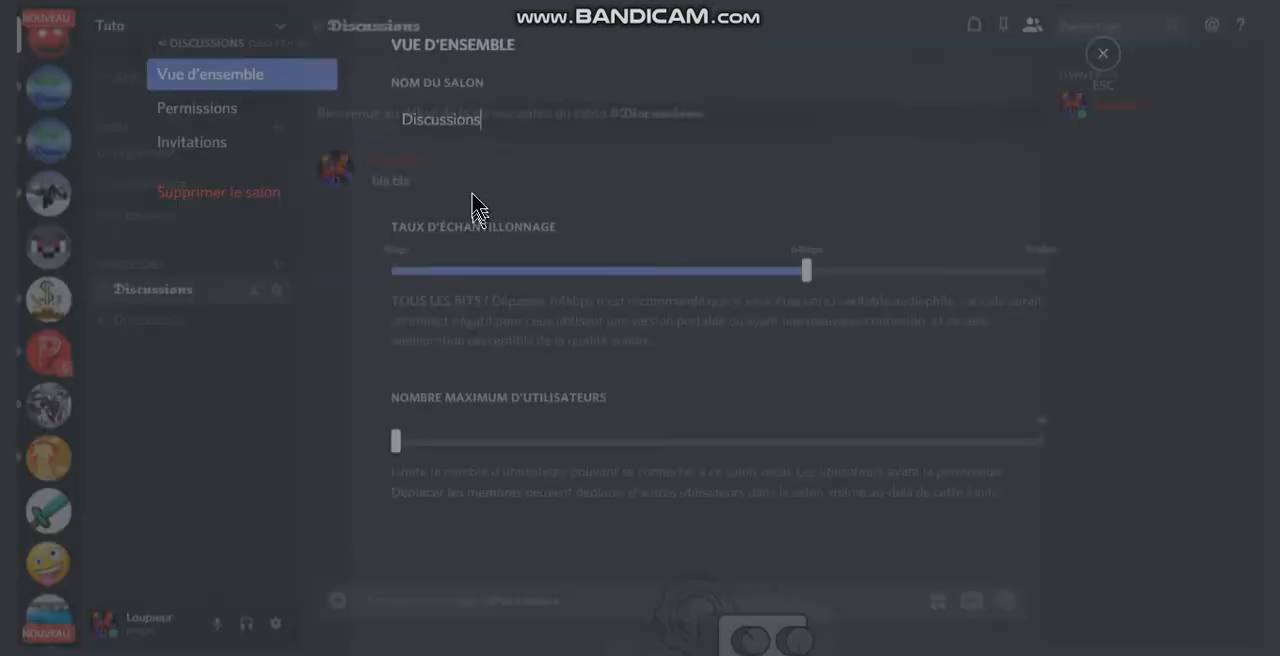
pyautogui.doubleClick(514, 112)
pyautogui.hotkey('ctrl', 'c')
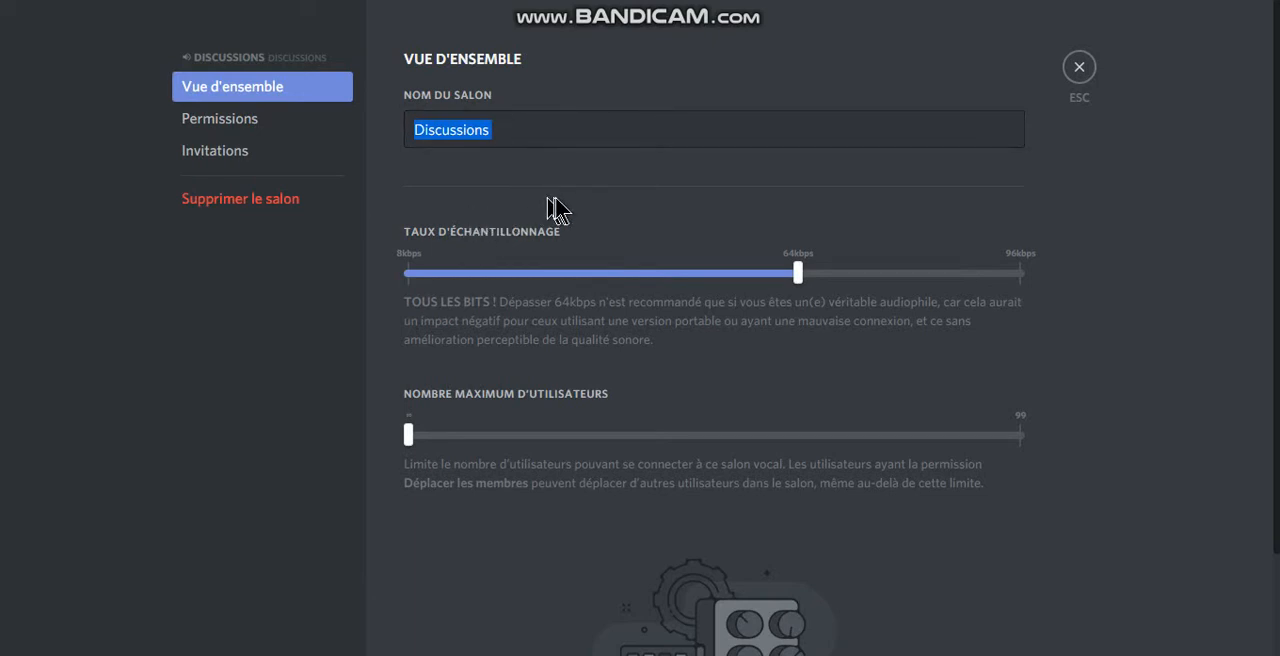
pyautogui.click(487, 131)
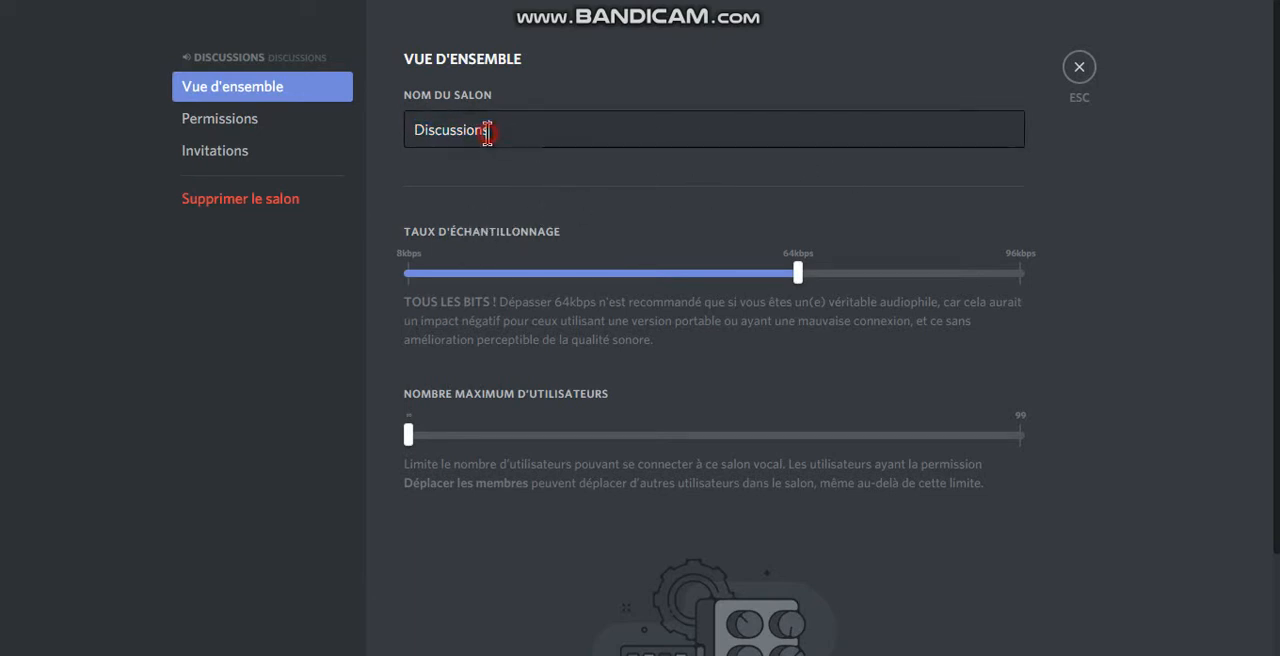
pyautogui.rightClick(488, 134)
pyautogui.click(578, 180)
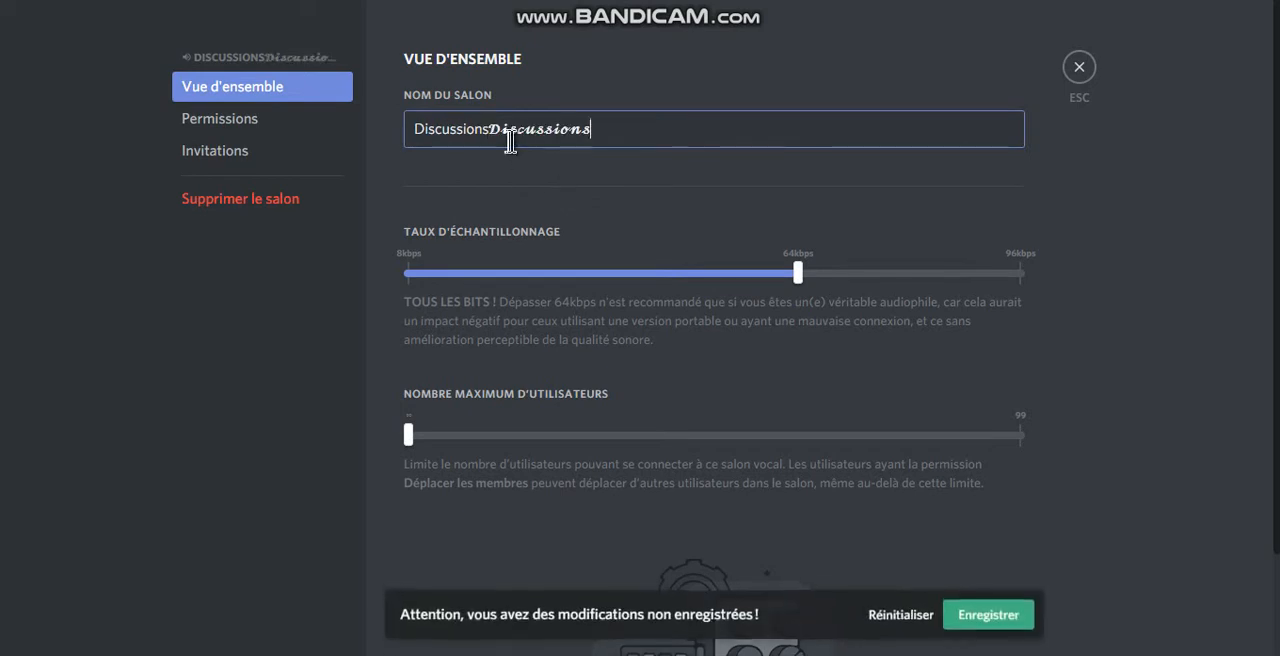
pyautogui.moveTo(488, 120); pyautogui.dragTo(424, 122)
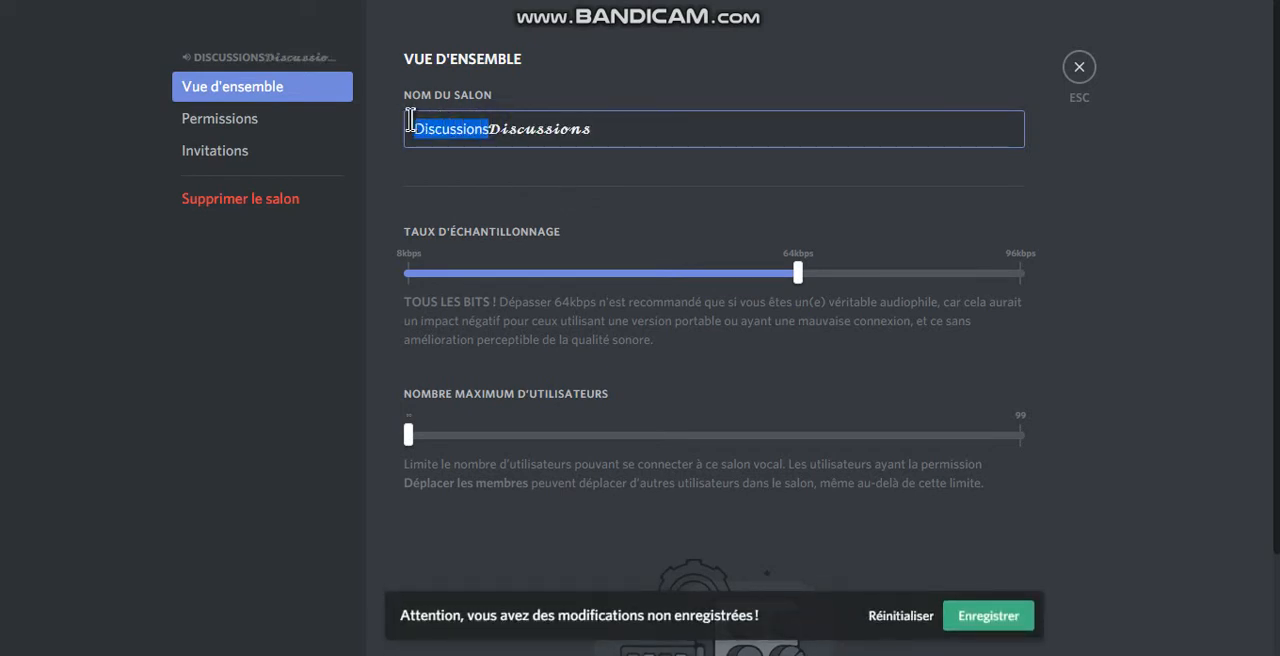
pyautogui.press('BackSpace')
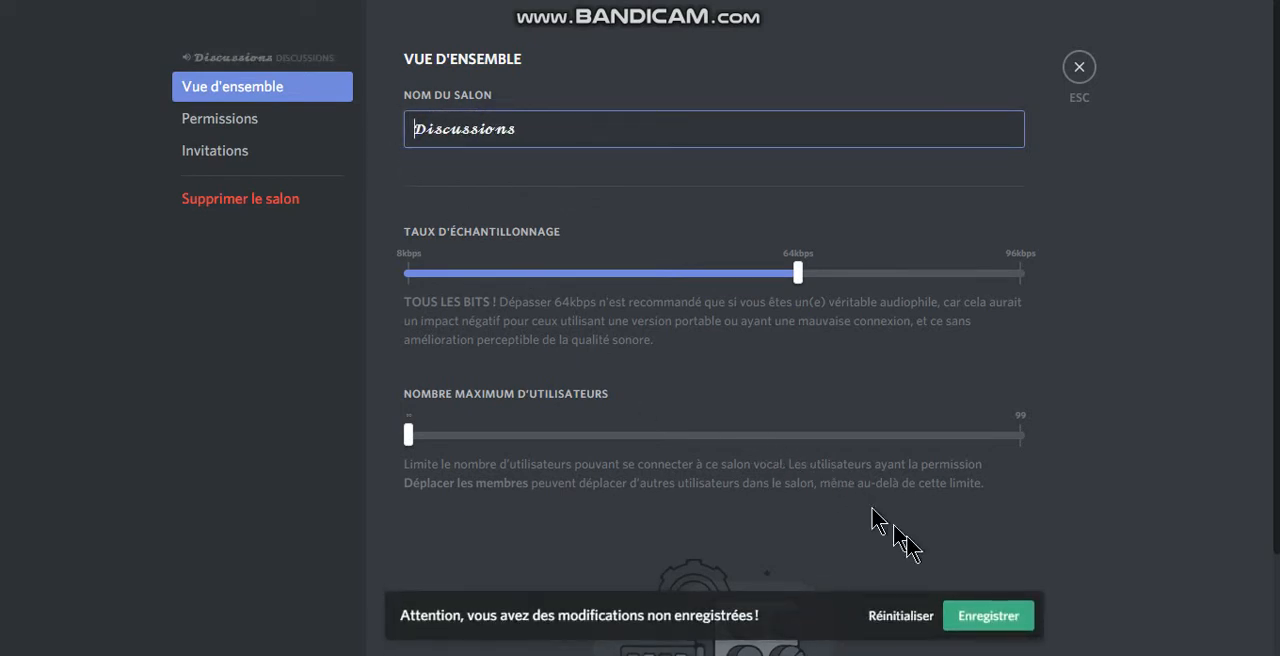
pyautogui.click(986, 616)
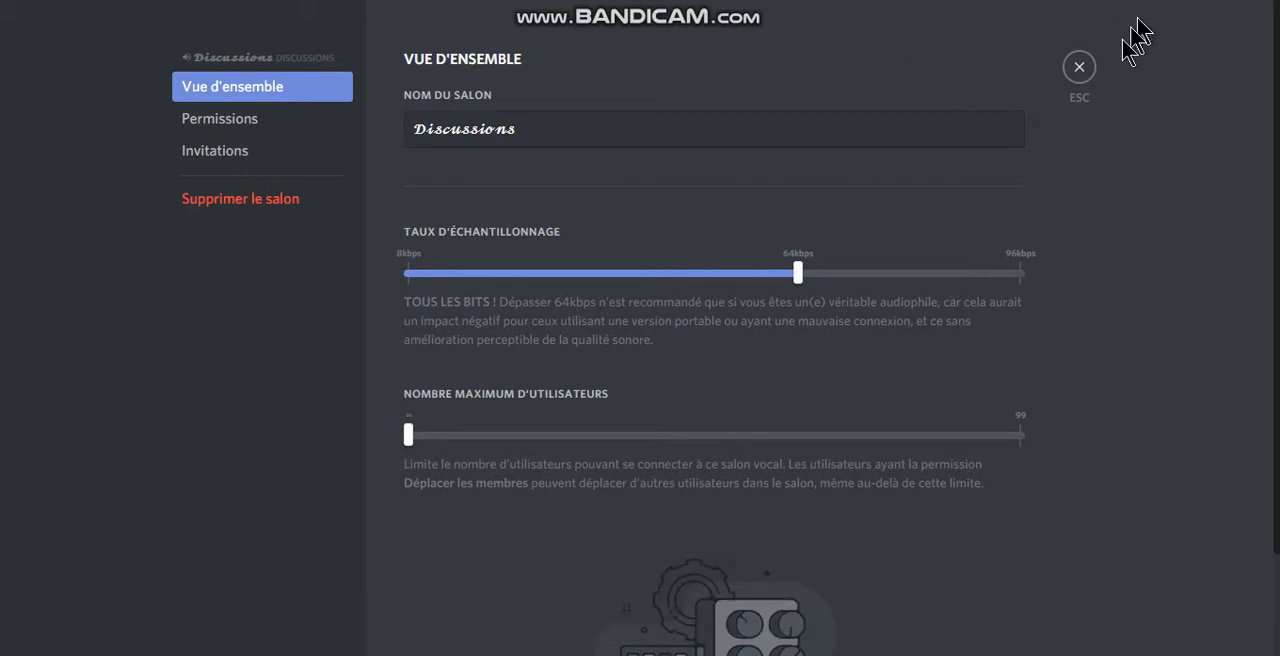
pyautogui.click(1074, 71)
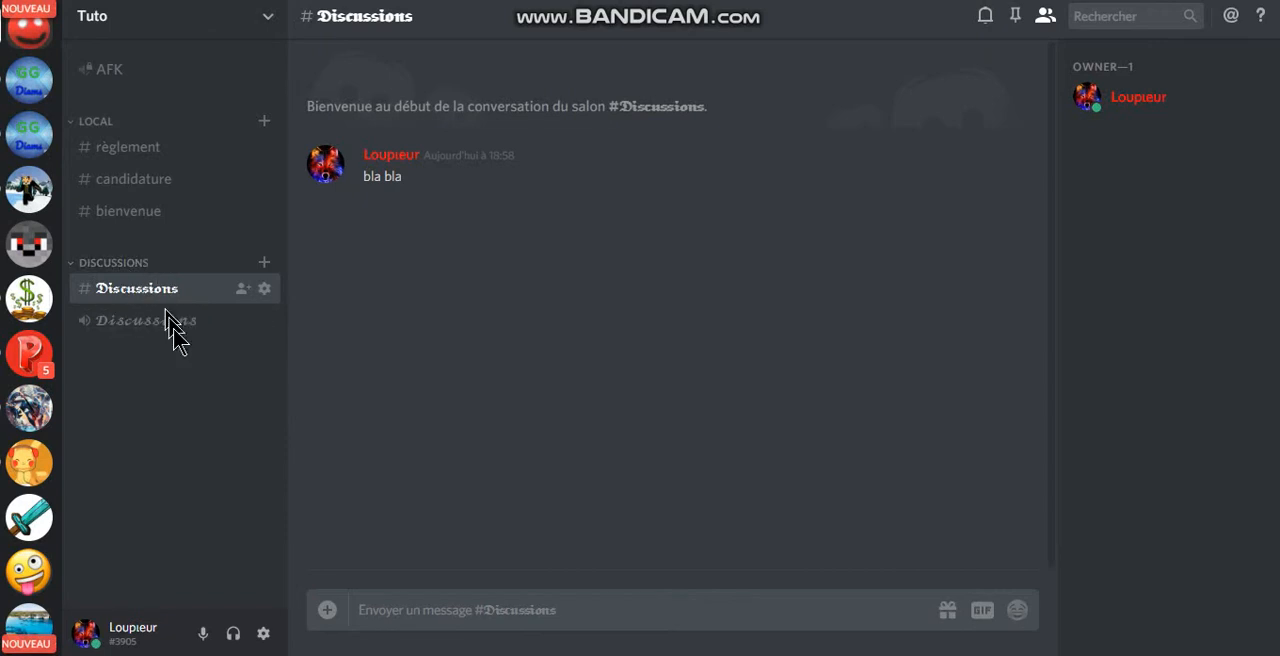
# Step: Switch back to the Smiley Cool text generator, replace the text with "Bienvenue" and browse the generated styles
pyautogui.click(330, 654)
pyautogui.scroll(10, 445, 402)
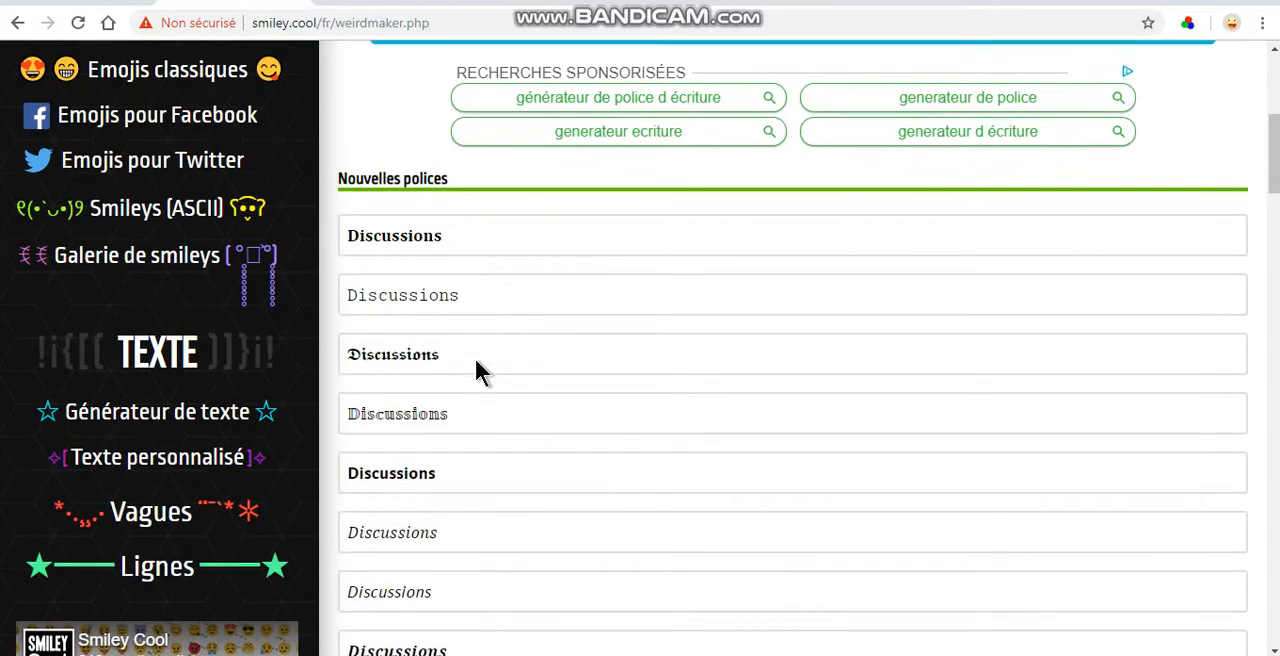
pyautogui.doubleClick(502, 459)
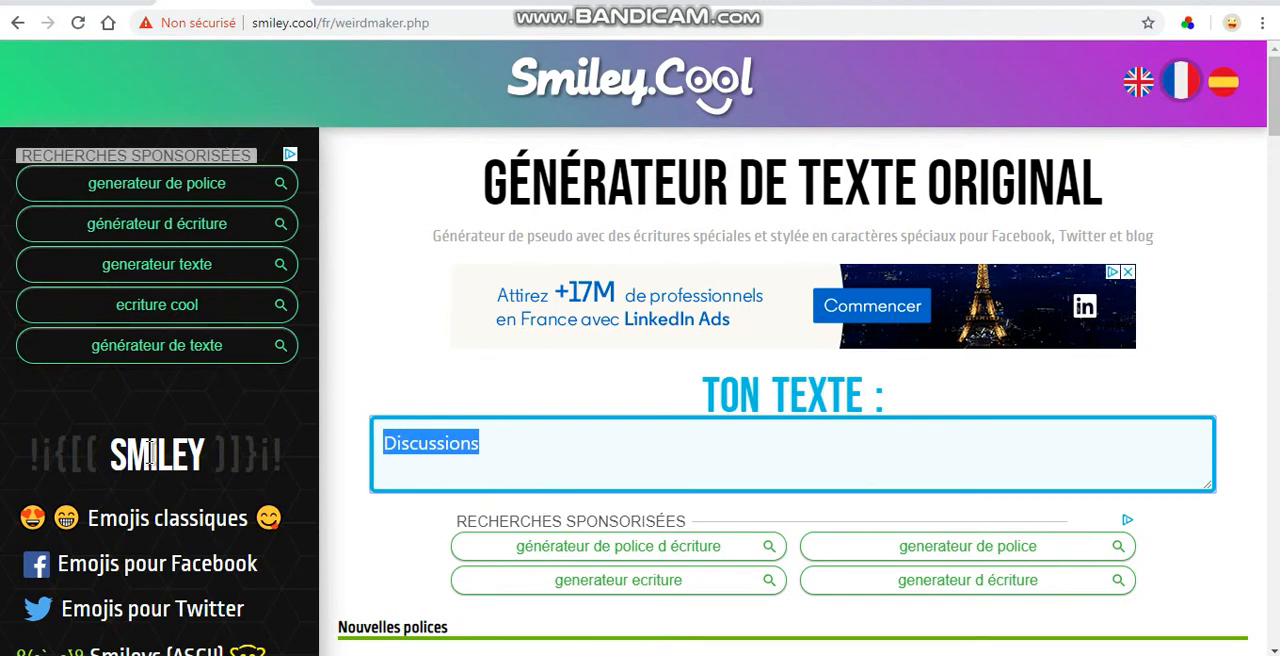
pyautogui.write('Be')
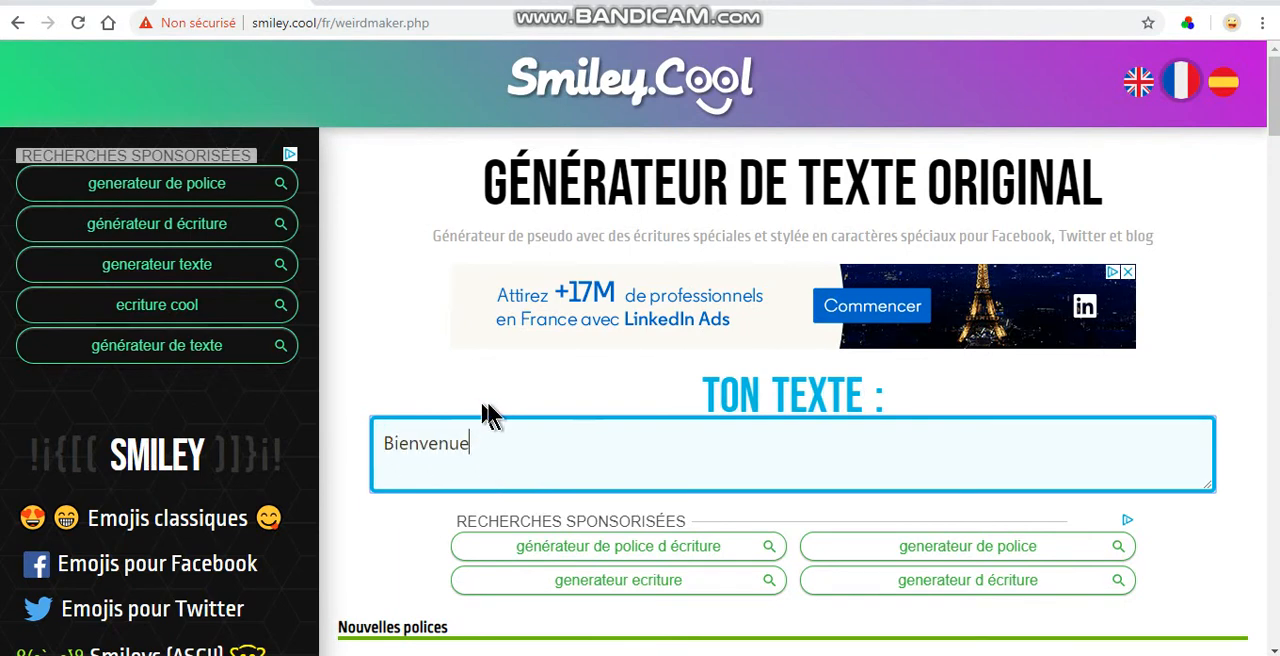
pyautogui.scroll(-2, 509, 402)
pyautogui.middleClick(338, 481)
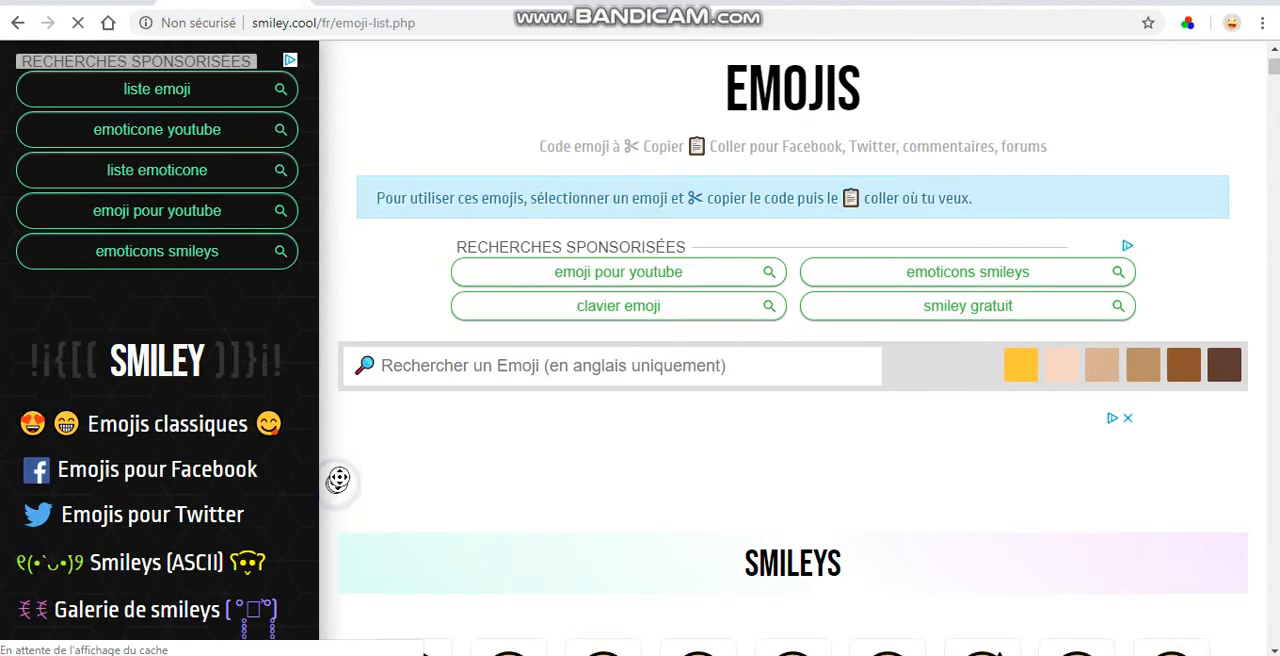
pyautogui.middleClick(338, 481)
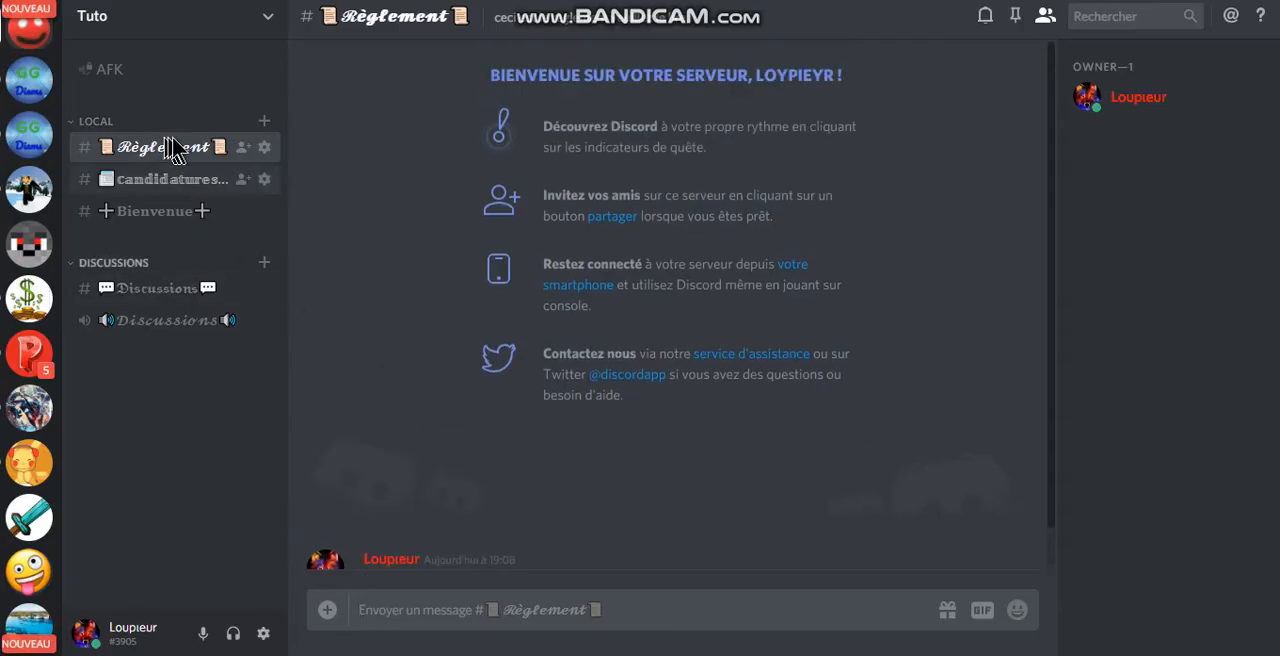
# Step: Look through the Règlement channel in Discord down to its latest message
pyautogui.scroll(-1, 556, 362)
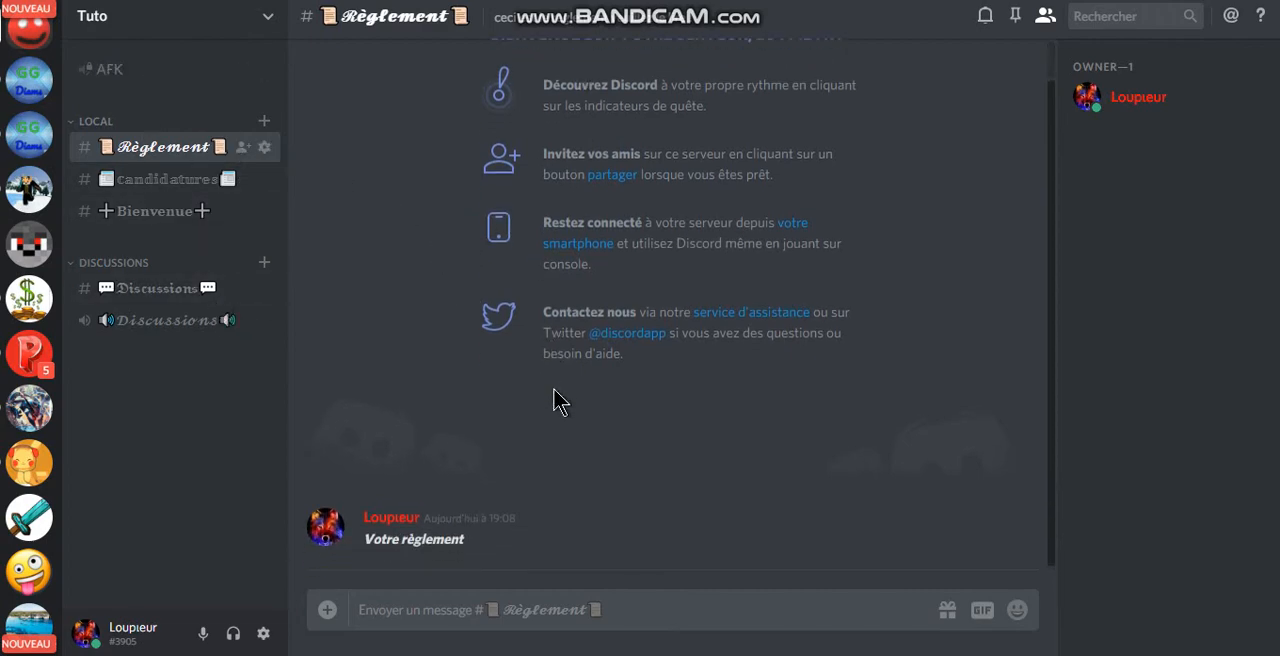